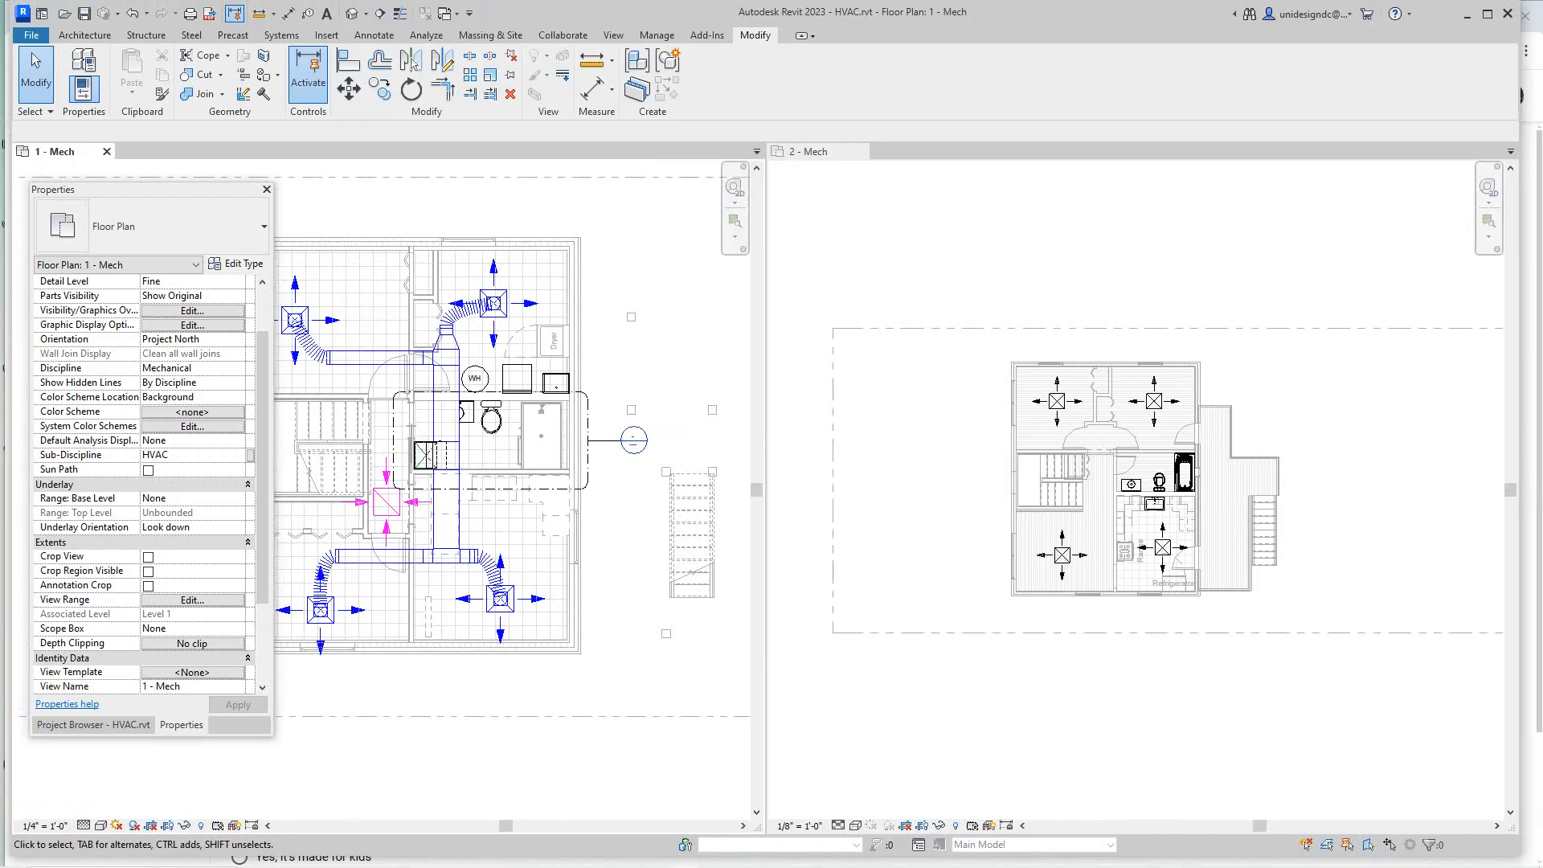
Examine the Level 1 ductwork and the Level 2 diffusers in the 1 - Mech and 2 - Mech plans.
{"action": "left_click_drag", "start_coordinate": [1518, 285], "coordinate": [1535, 285]}
{"action": "scroll", "coordinate": [677, 421], "scroll_direction": "down", "scroll_amount": 2}
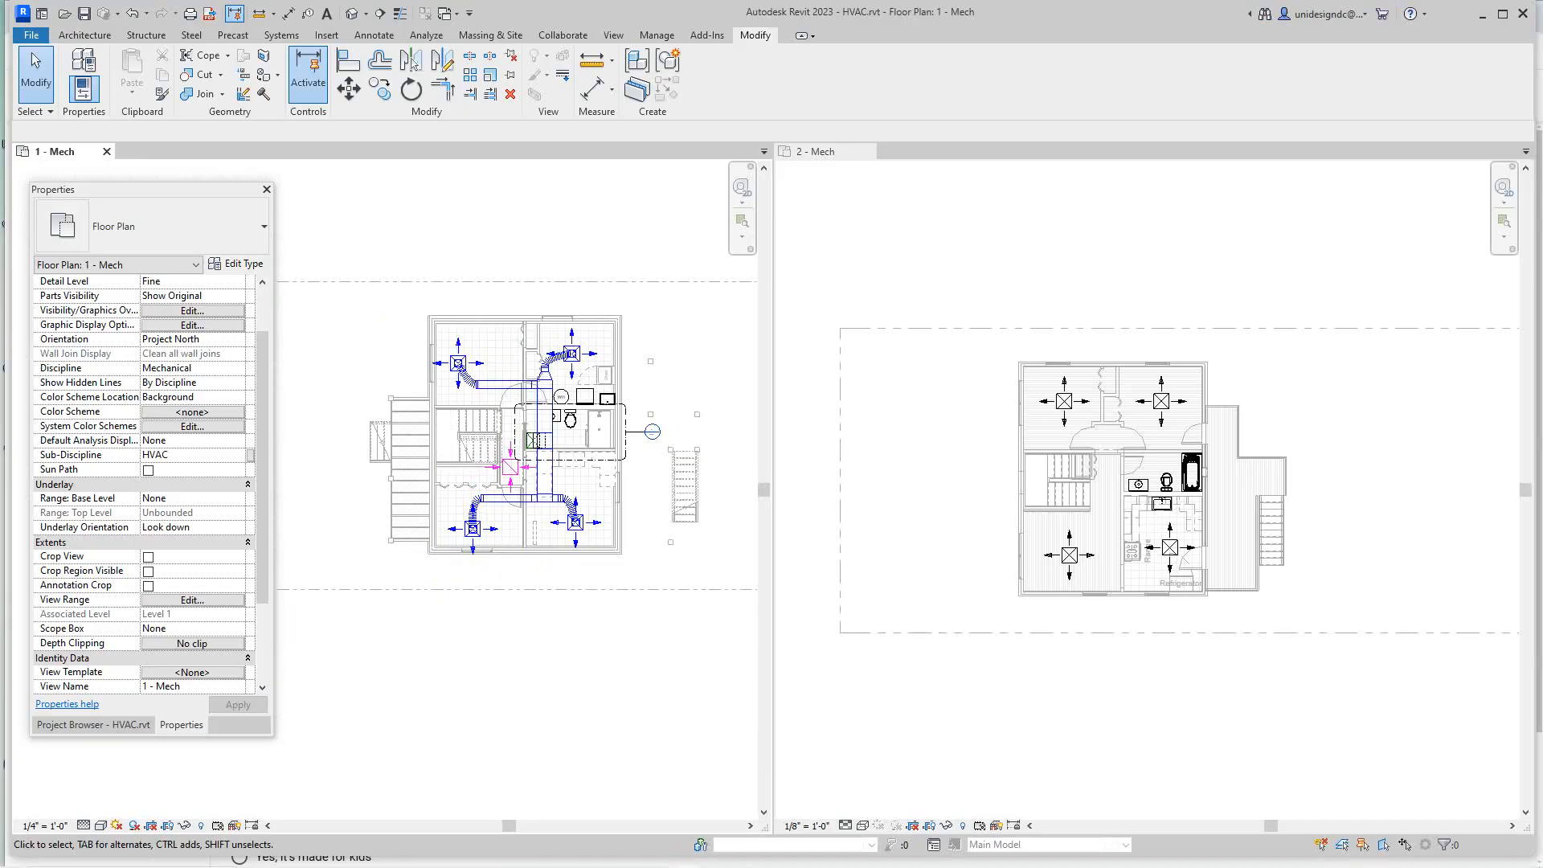
{"action": "mouse_move", "coordinate": [196, 189]}
{"action": "left_mouse_down"}
{"action": "mouse_move", "coordinate": [166, 213]}
{"action": "mouse_move", "coordinate": [205, 212]}
{"action": "left_mouse_up"}
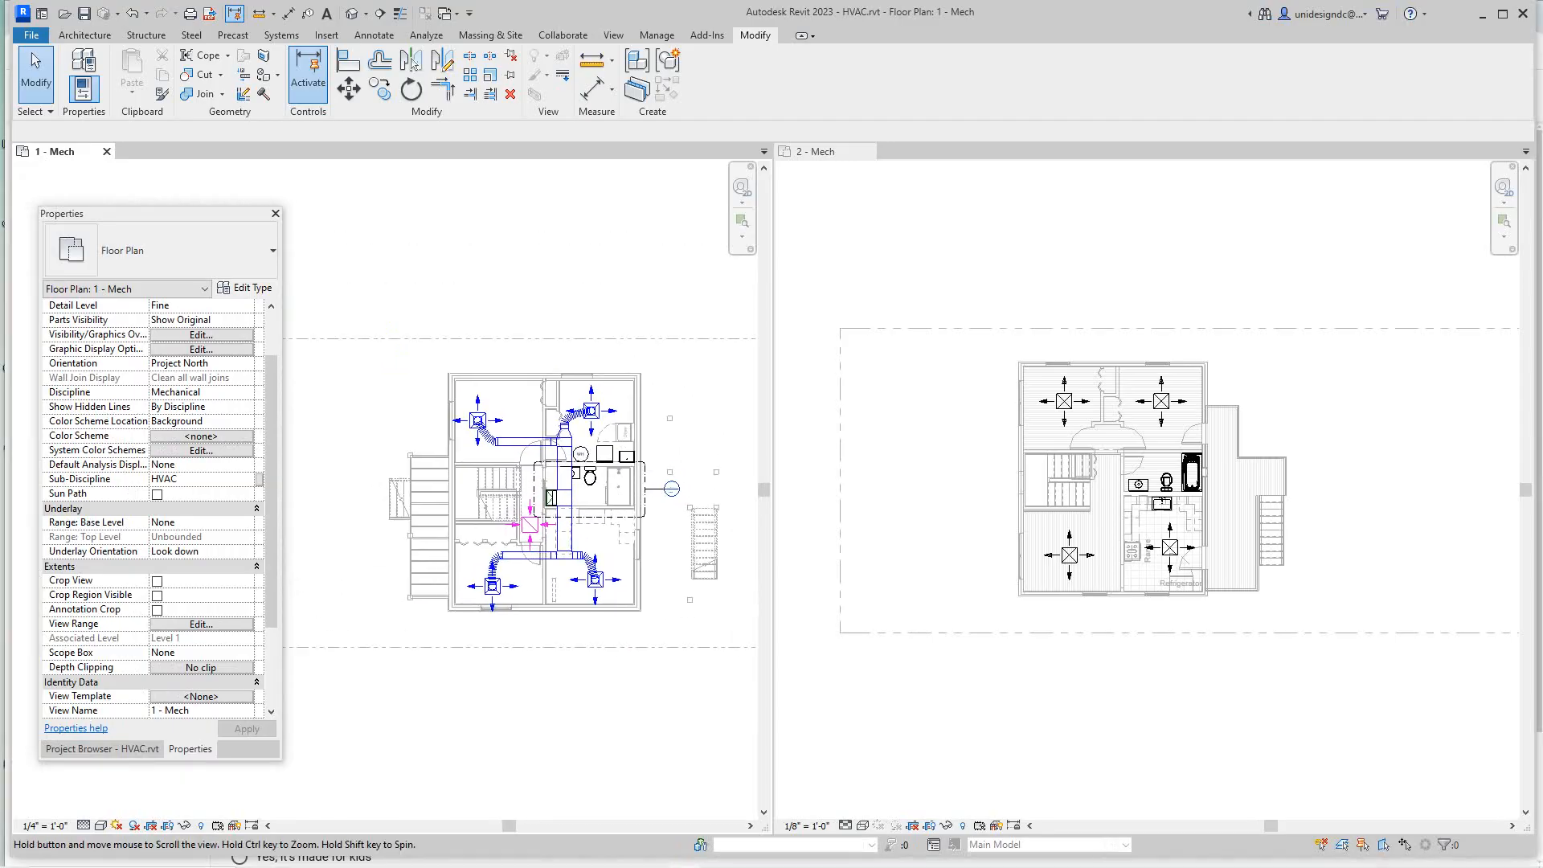
{"action": "scroll", "coordinate": [547, 332], "scroll_direction": "up", "scroll_amount": 3}
{"action": "scroll", "coordinate": [692, 598], "scroll_direction": "up", "scroll_amount": 2}
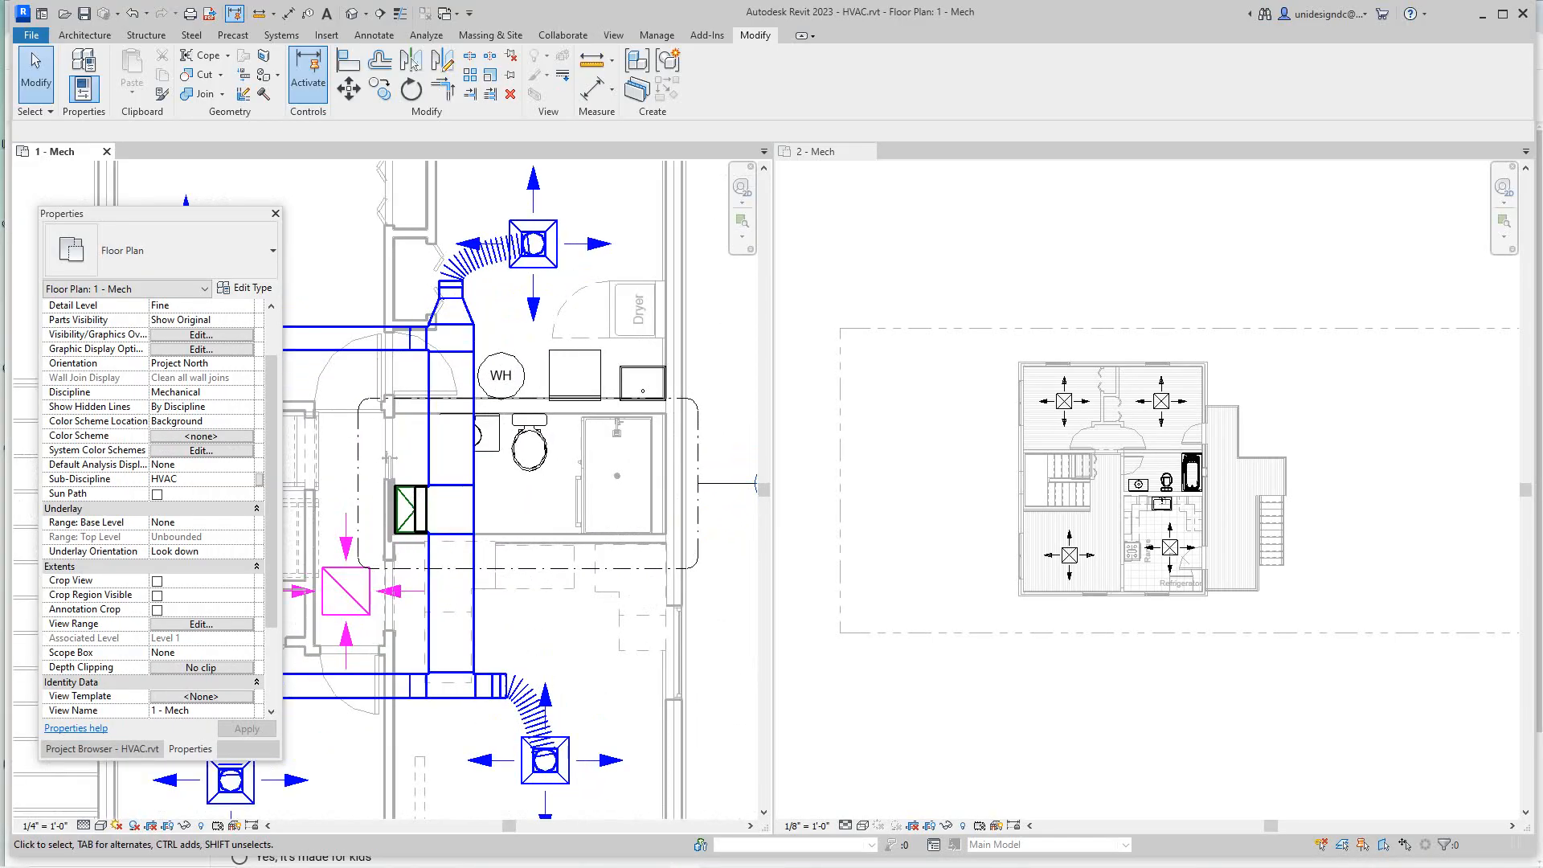
{"action": "scroll", "coordinate": [518, 491], "scroll_direction": "down", "scroll_amount": 5}
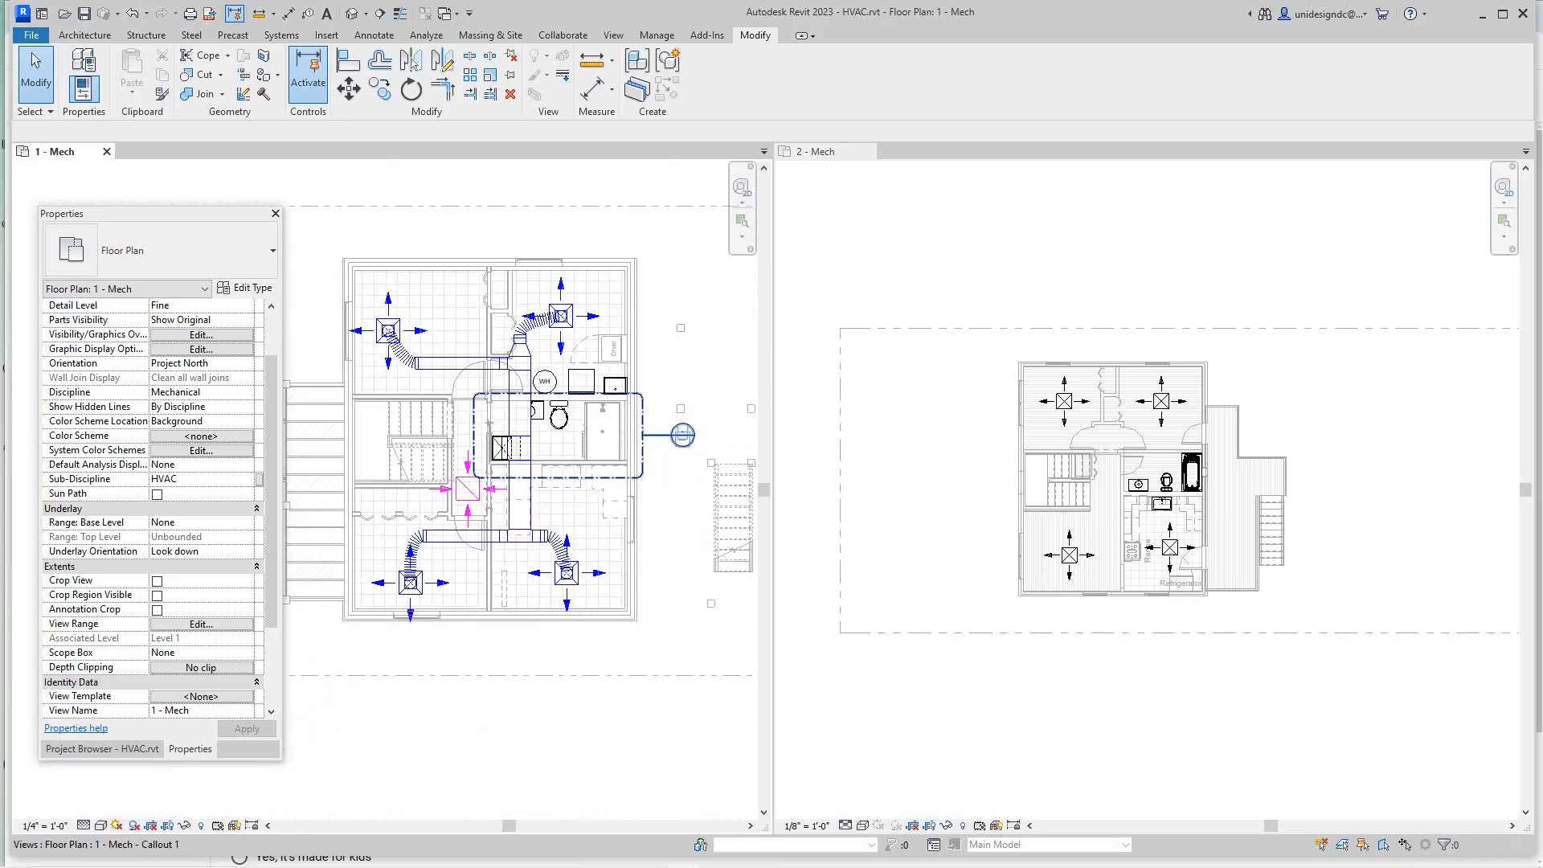
{"action": "scroll", "coordinate": [1005, 434], "scroll_direction": "up", "scroll_amount": 2}
{"action": "scroll", "coordinate": [1004, 434], "scroll_direction": "down", "scroll_amount": 2}
{"action": "middle_click_drag", "start_coordinate": [1004, 434], "coordinate": [1002, 429]}
{"action": "scroll", "coordinate": [974, 417], "scroll_direction": "up", "scroll_amount": 2}
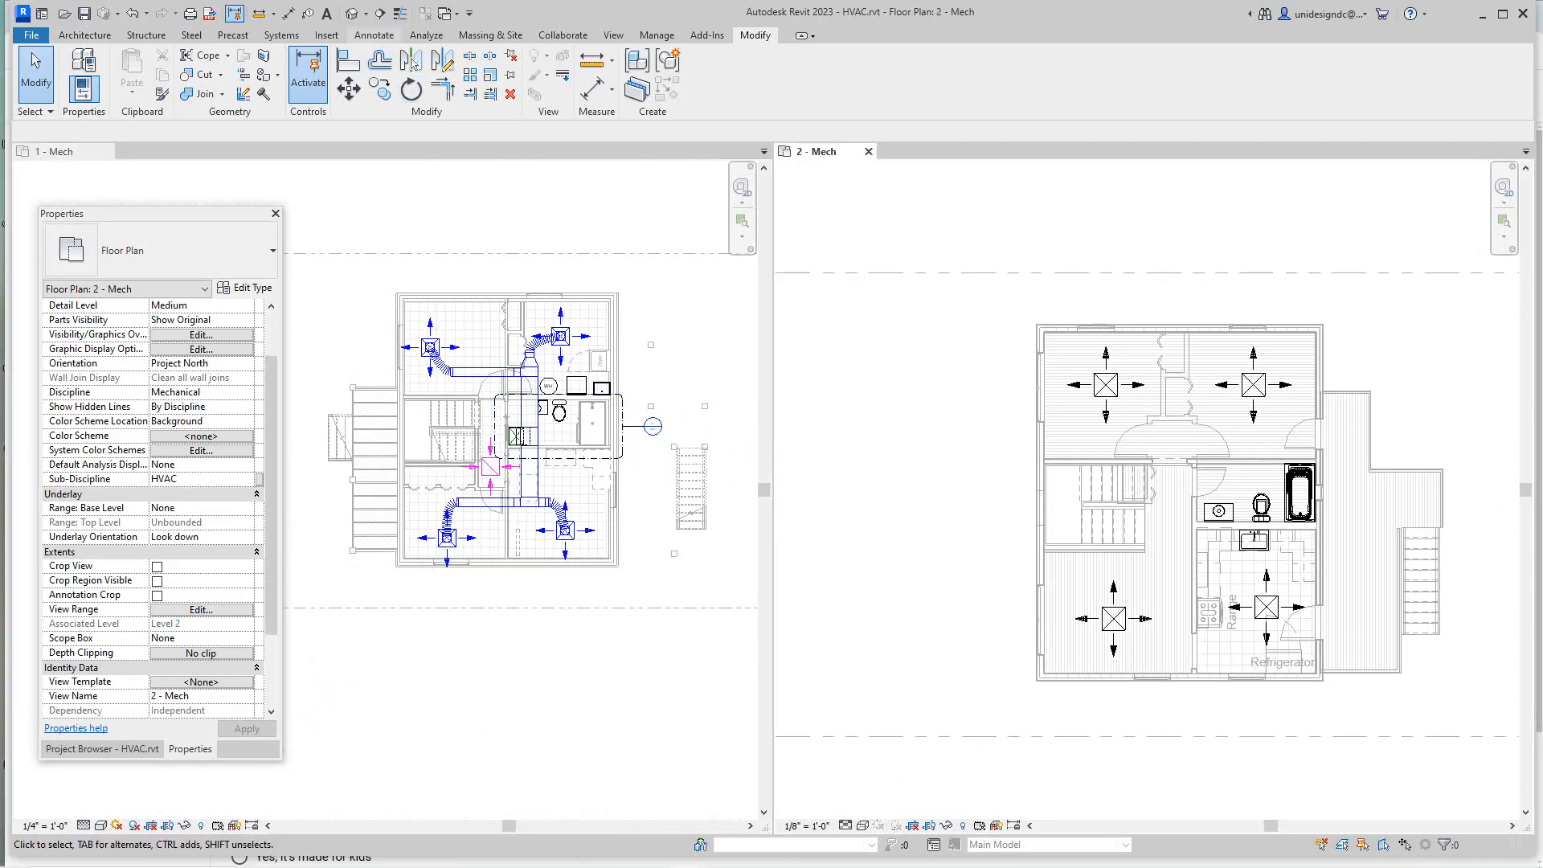
{"action": "key", "text": "v"}
{"action": "key", "text": "g"}
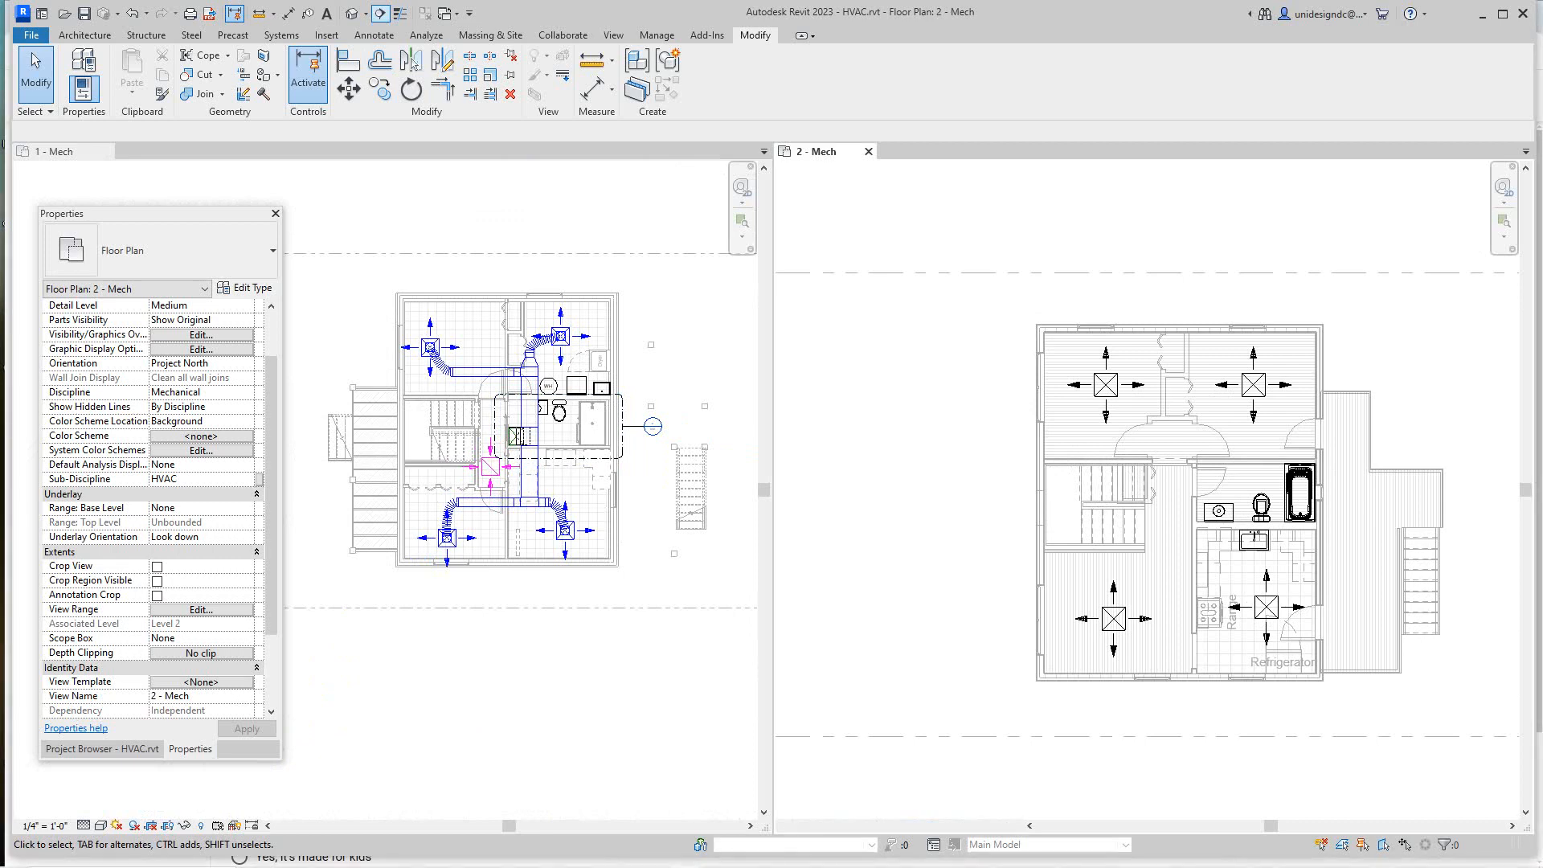
{"action": "scroll", "coordinate": [989, 507], "scroll_direction": "up", "scroll_amount": 1}
{"action": "scroll", "coordinate": [989, 507], "scroll_direction": "down", "scroll_amount": 2}
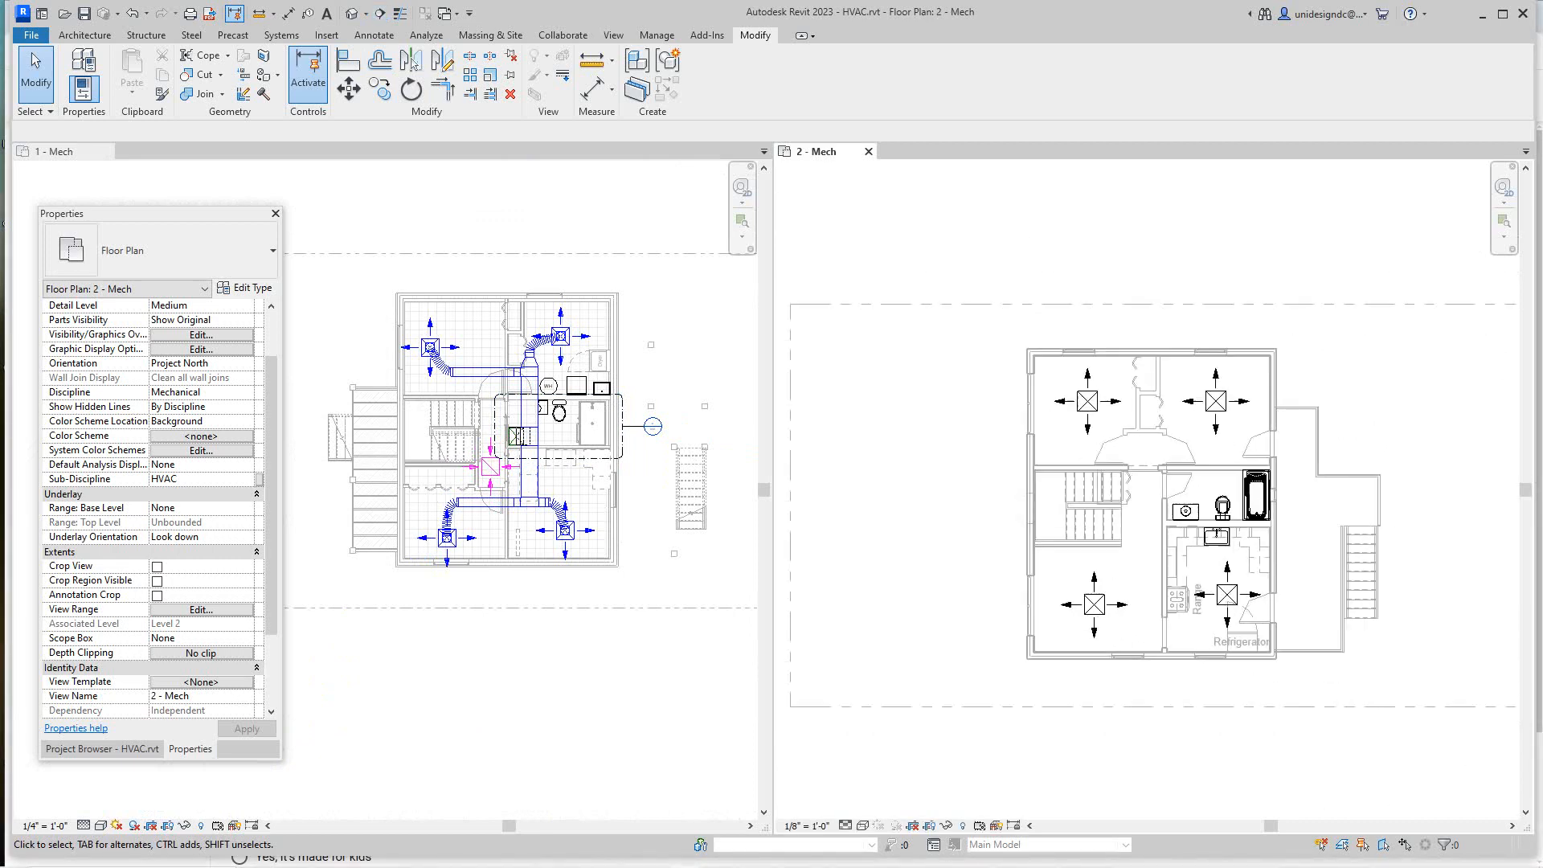
{"action": "scroll", "coordinate": [989, 508], "scroll_direction": "up", "scroll_amount": 1}
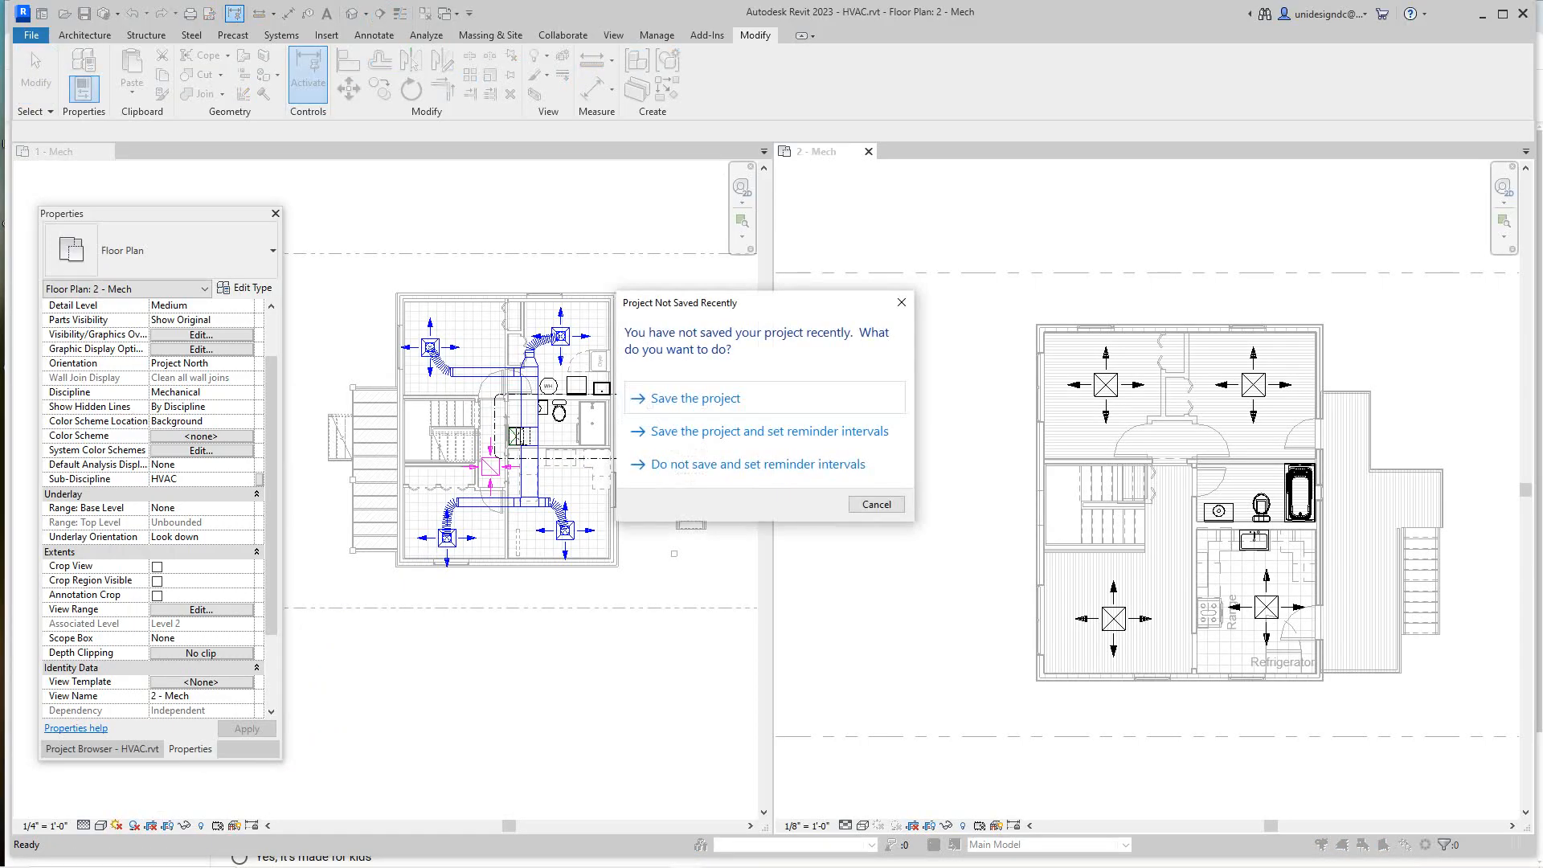
Dismiss the save reminder and draw a horizontal building section through the kitchen, spanning the full house and exterior stair in 2 - Mech.
{"action": "left_click", "coordinate": [877, 504]}
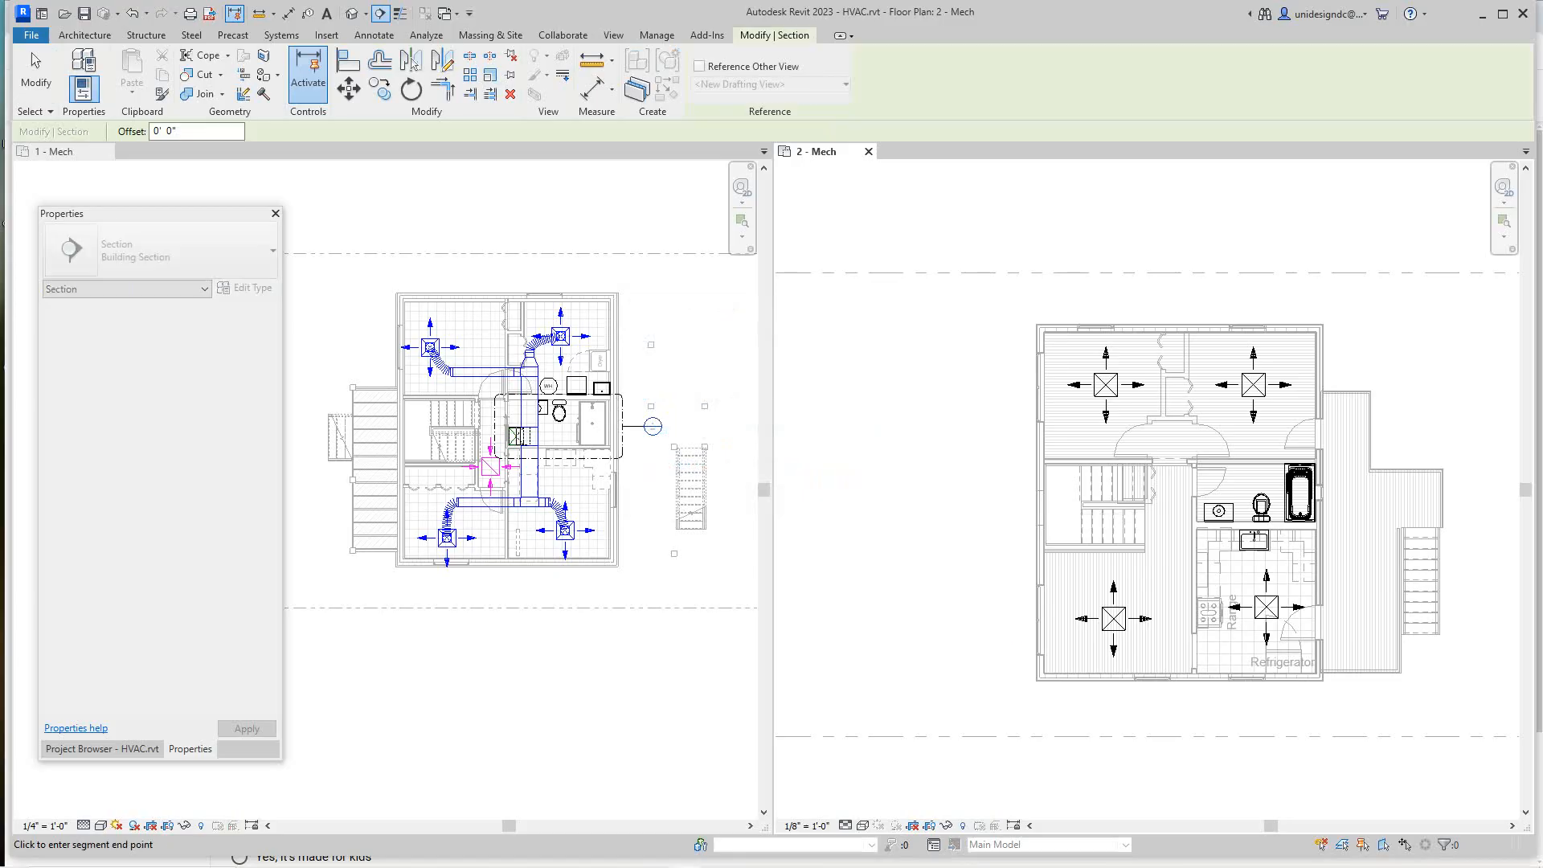
{"action": "left_click", "coordinate": [995, 637]}
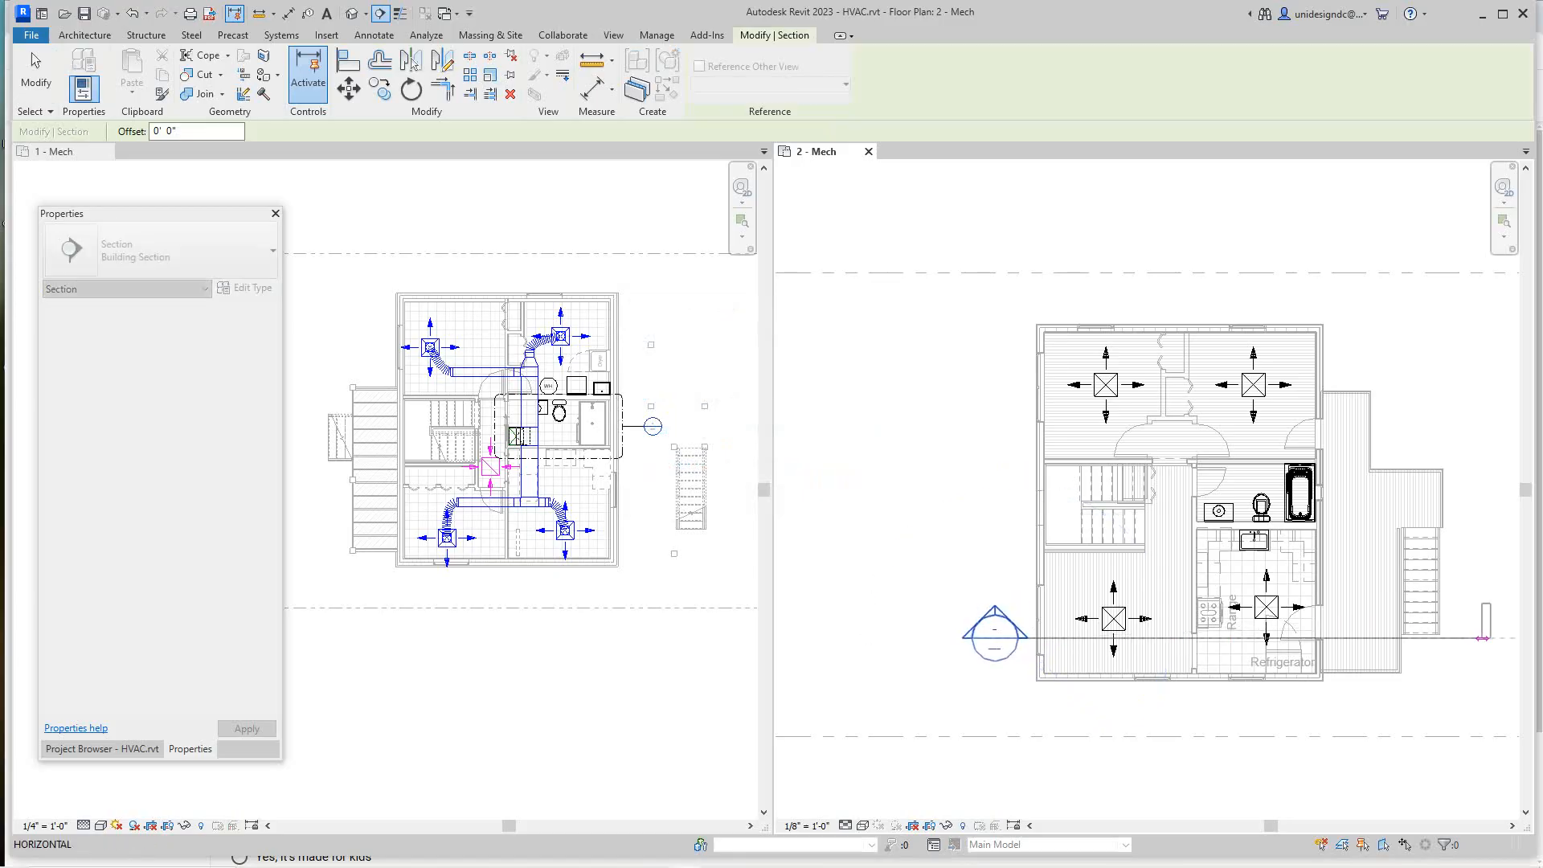
{"action": "left_click", "coordinate": [1483, 638]}
{"action": "right_click", "coordinate": [888, 450]}
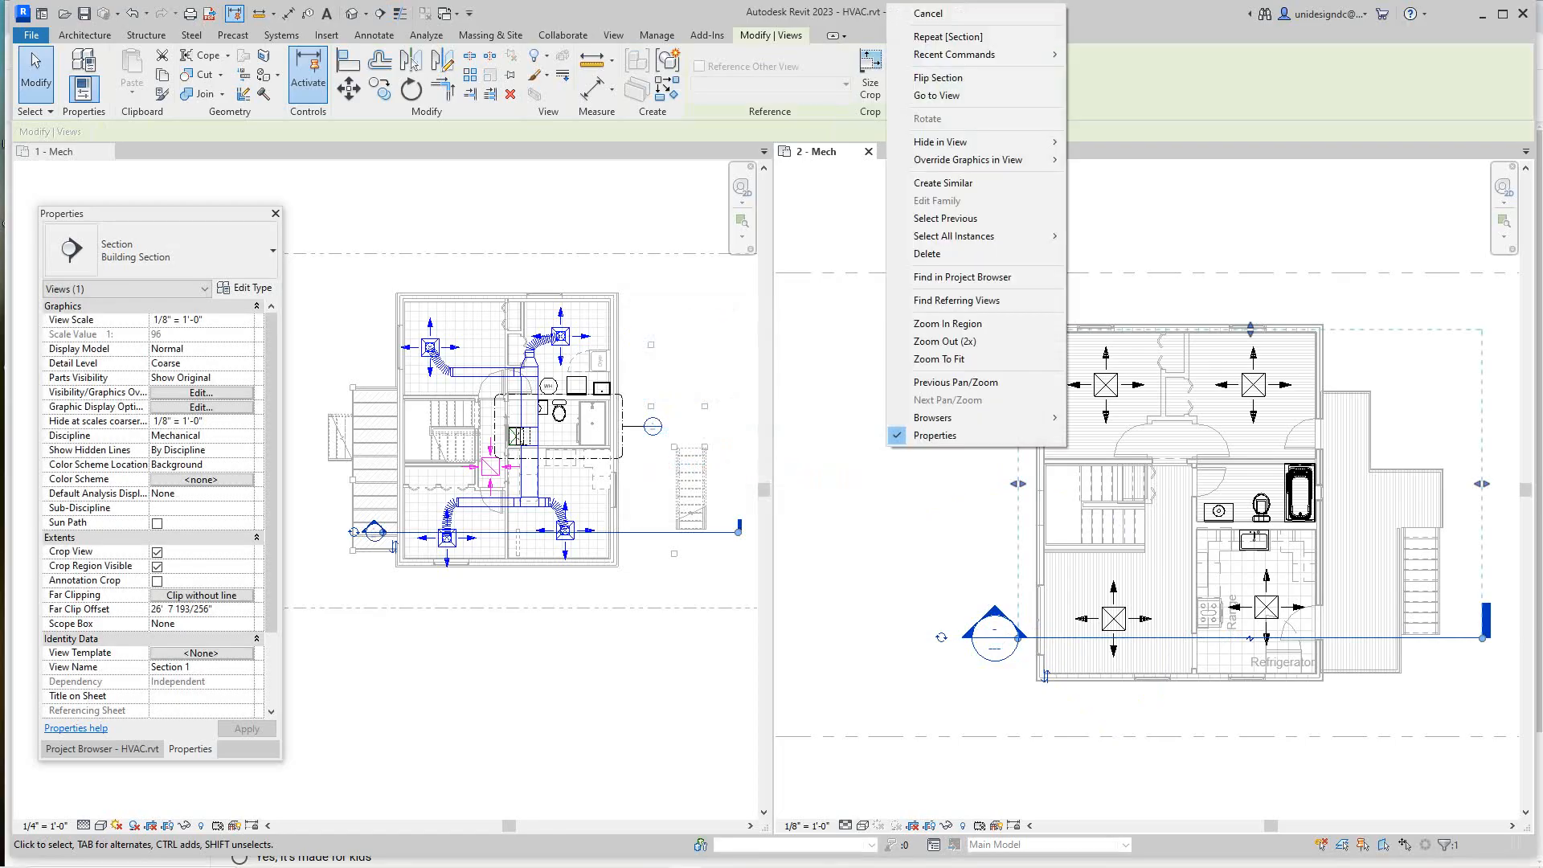
{"action": "left_click", "coordinate": [928, 13]}
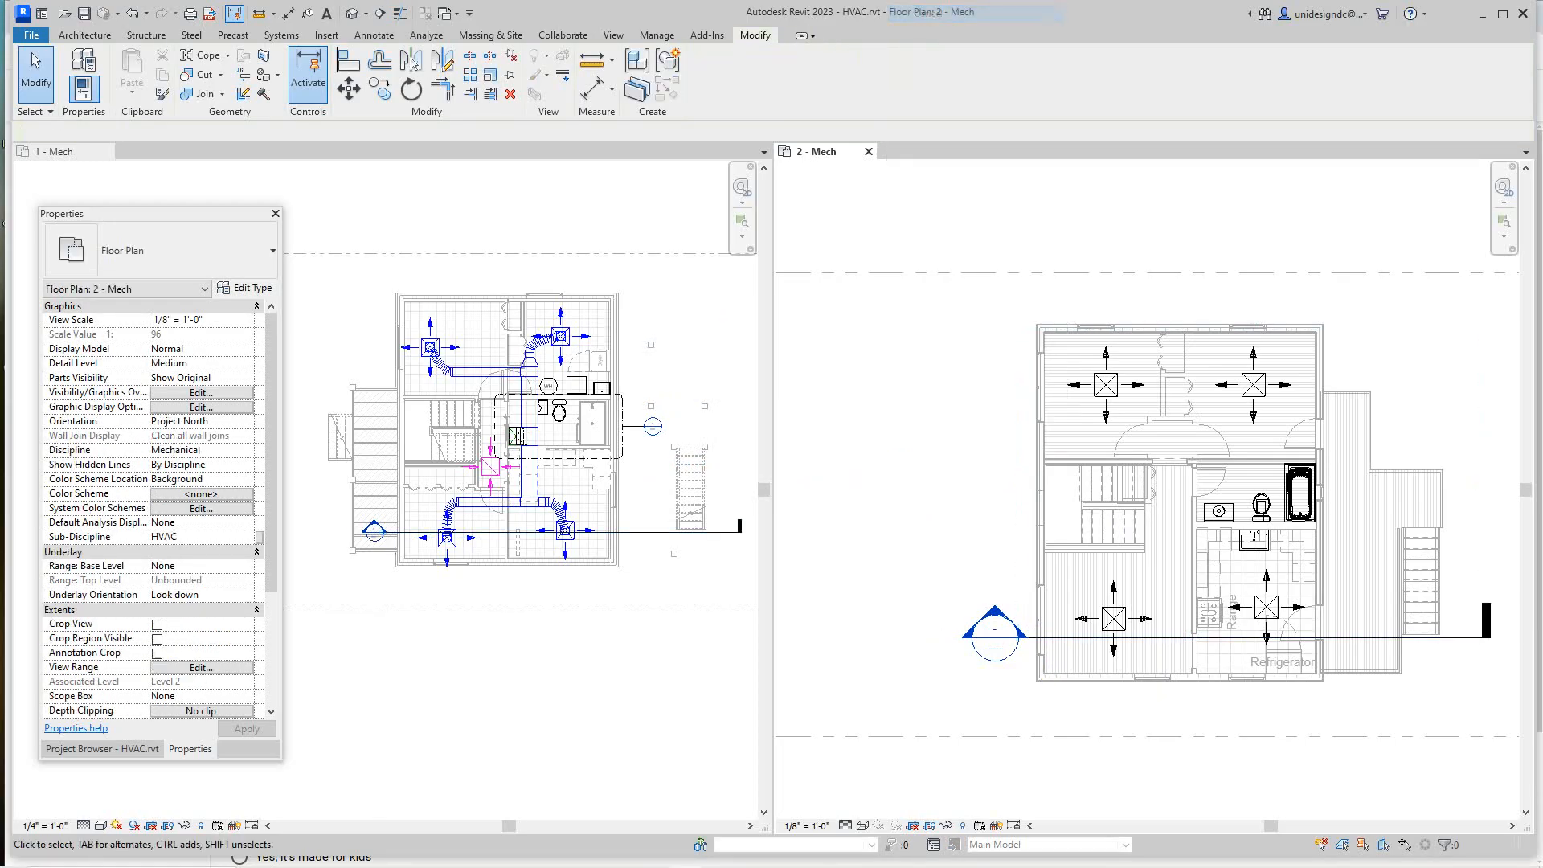
Open the new section's view from its marker in 2 - Mech.
{"action": "scroll", "coordinate": [1025, 590], "scroll_direction": "up", "scroll_amount": 2}
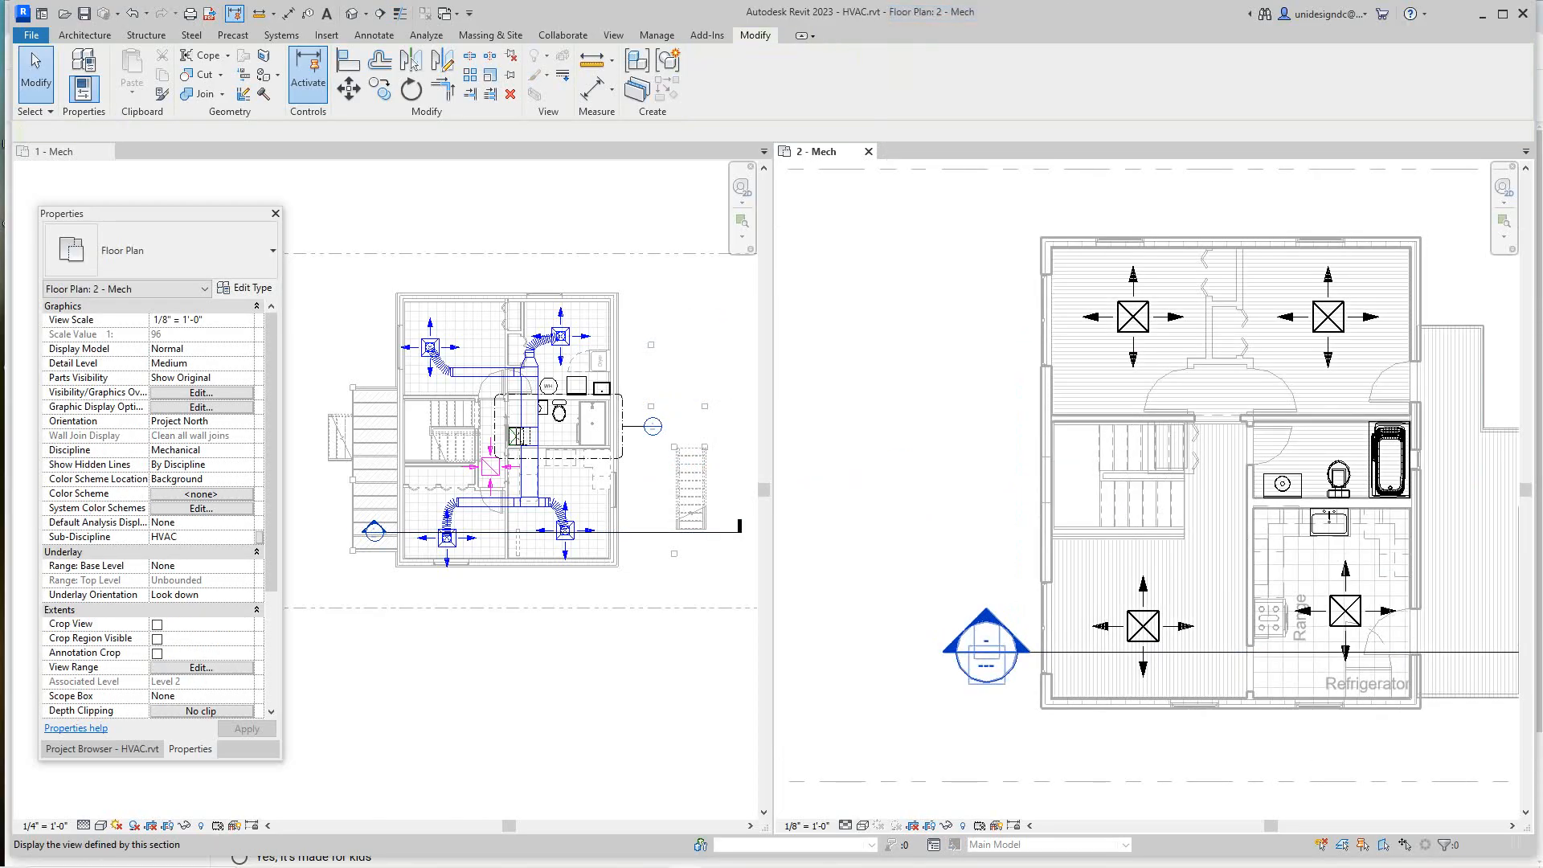
{"action": "double_click", "coordinate": [986, 647]}
{"action": "scroll", "coordinate": [1158, 602], "scroll_direction": "up", "scroll_amount": 3}
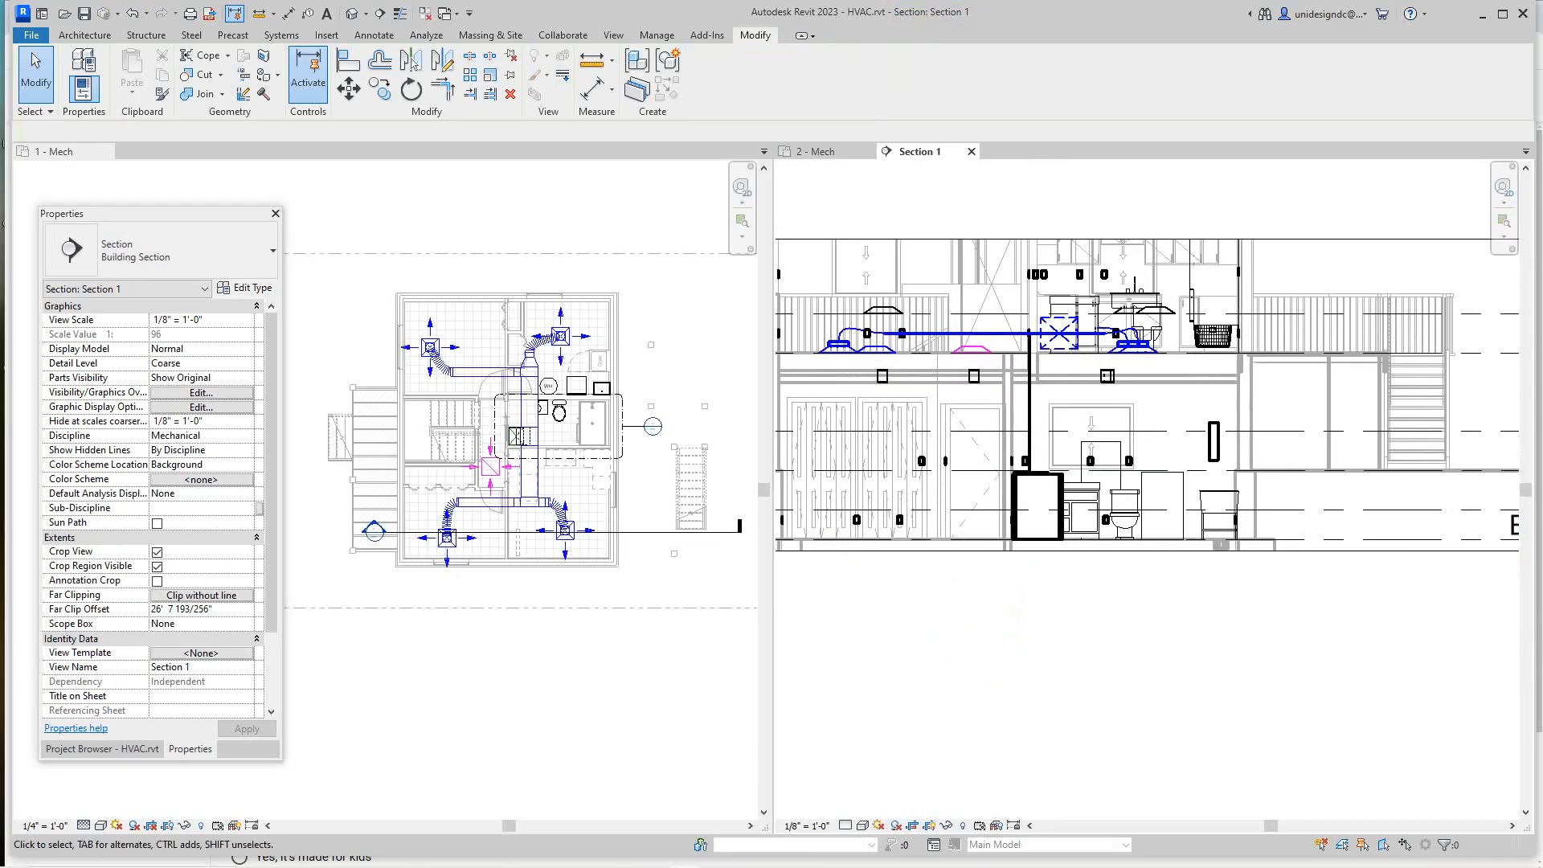
{"action": "middle_click_drag", "start_coordinate": [1106, 427], "coordinate": [1182, 581]}
{"action": "scroll", "coordinate": [1182, 581], "scroll_direction": "up", "scroll_amount": 1}
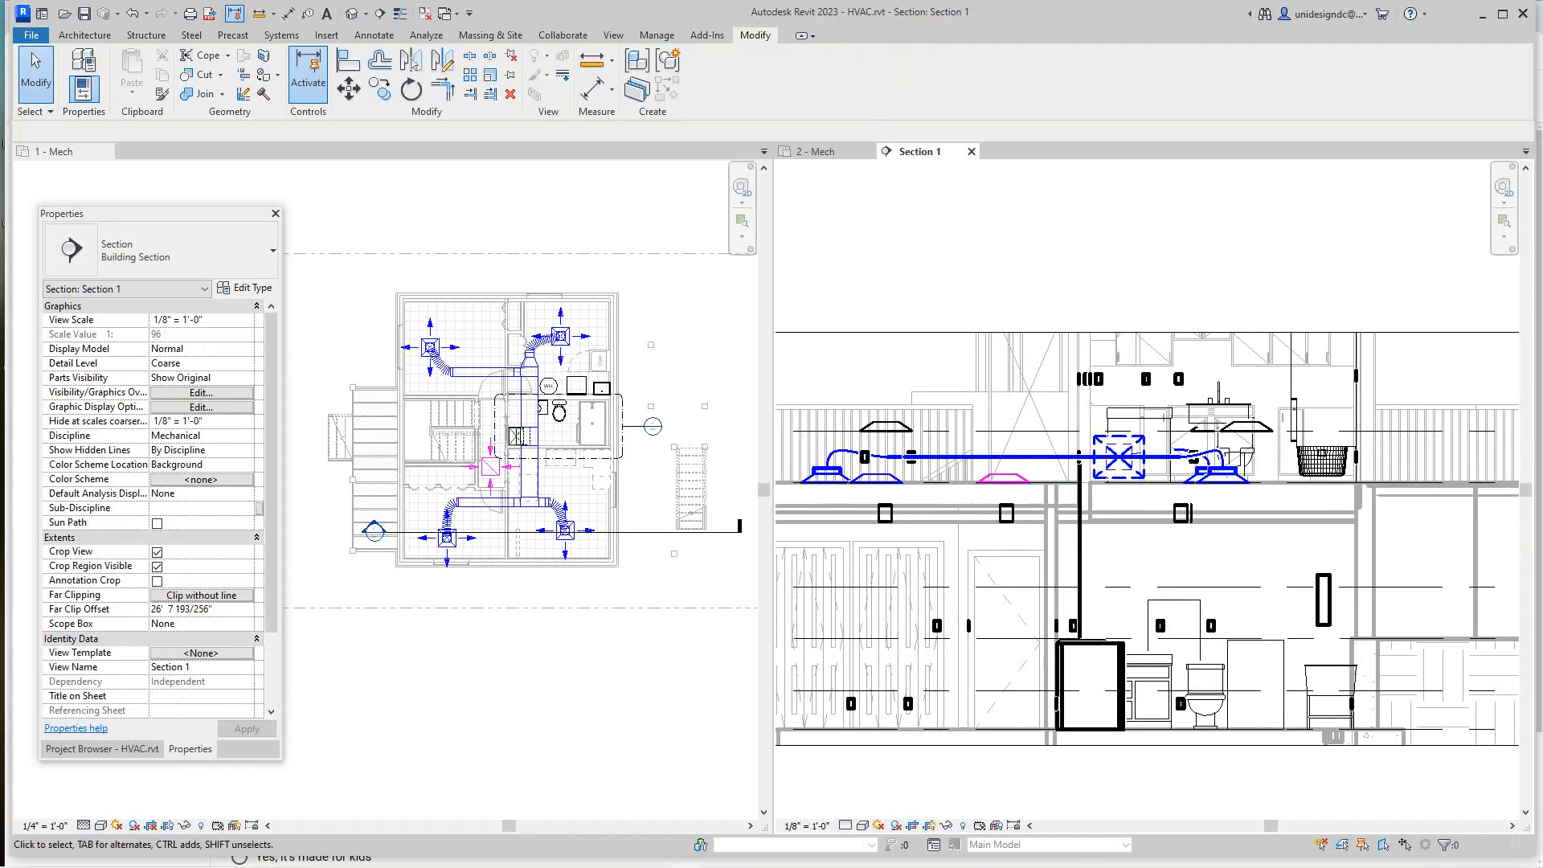
Extend the top of the section's crop region upward above the roof ridge.
{"action": "scroll", "coordinate": [1311, 804], "scroll_direction": "down", "scroll_amount": 3}
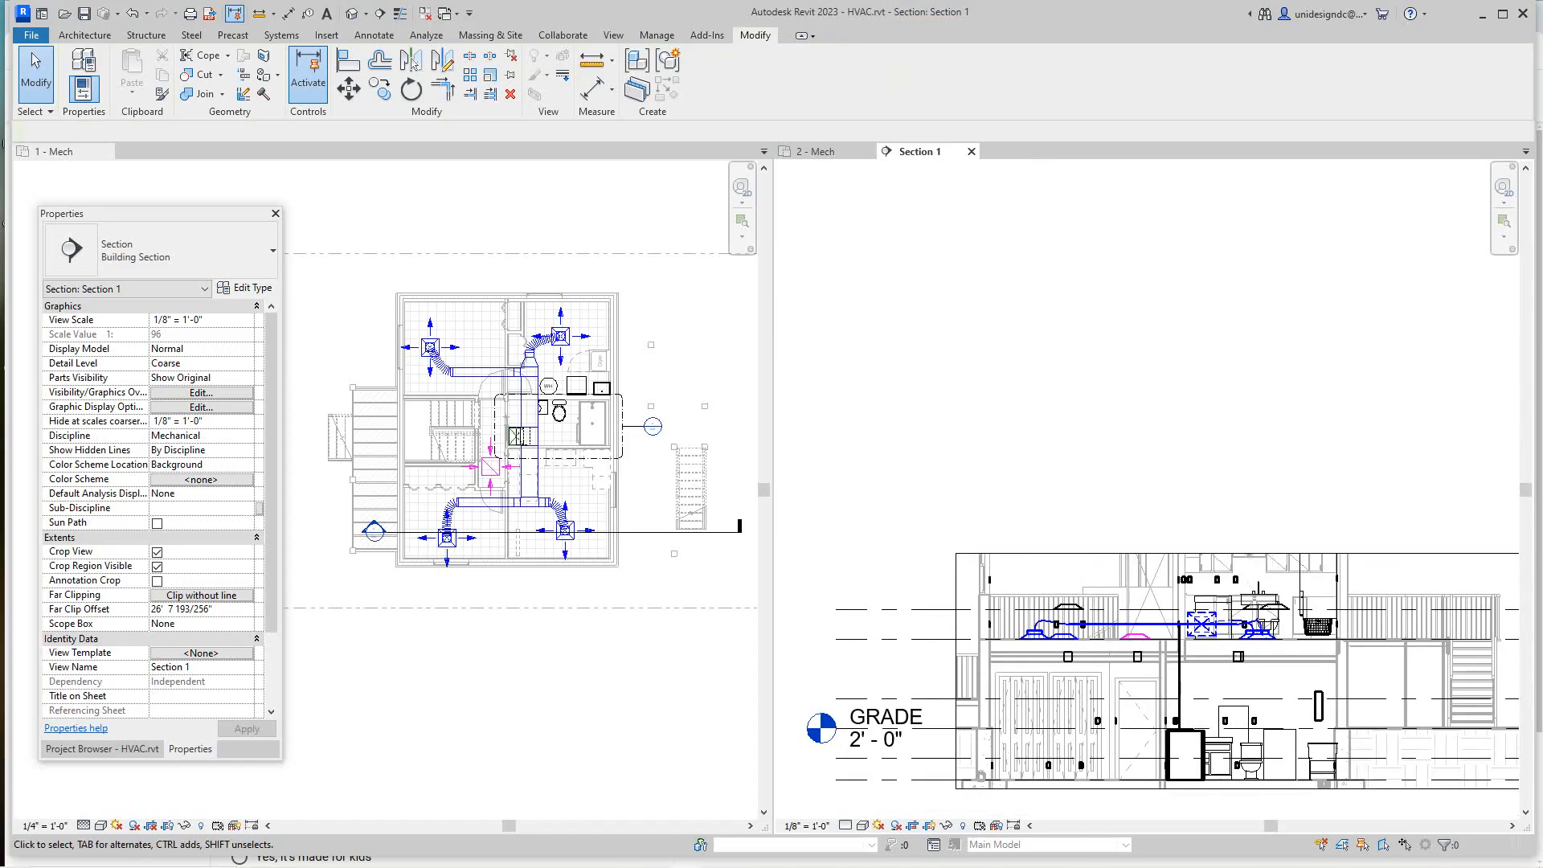
{"action": "left_click", "coordinate": [1279, 553]}
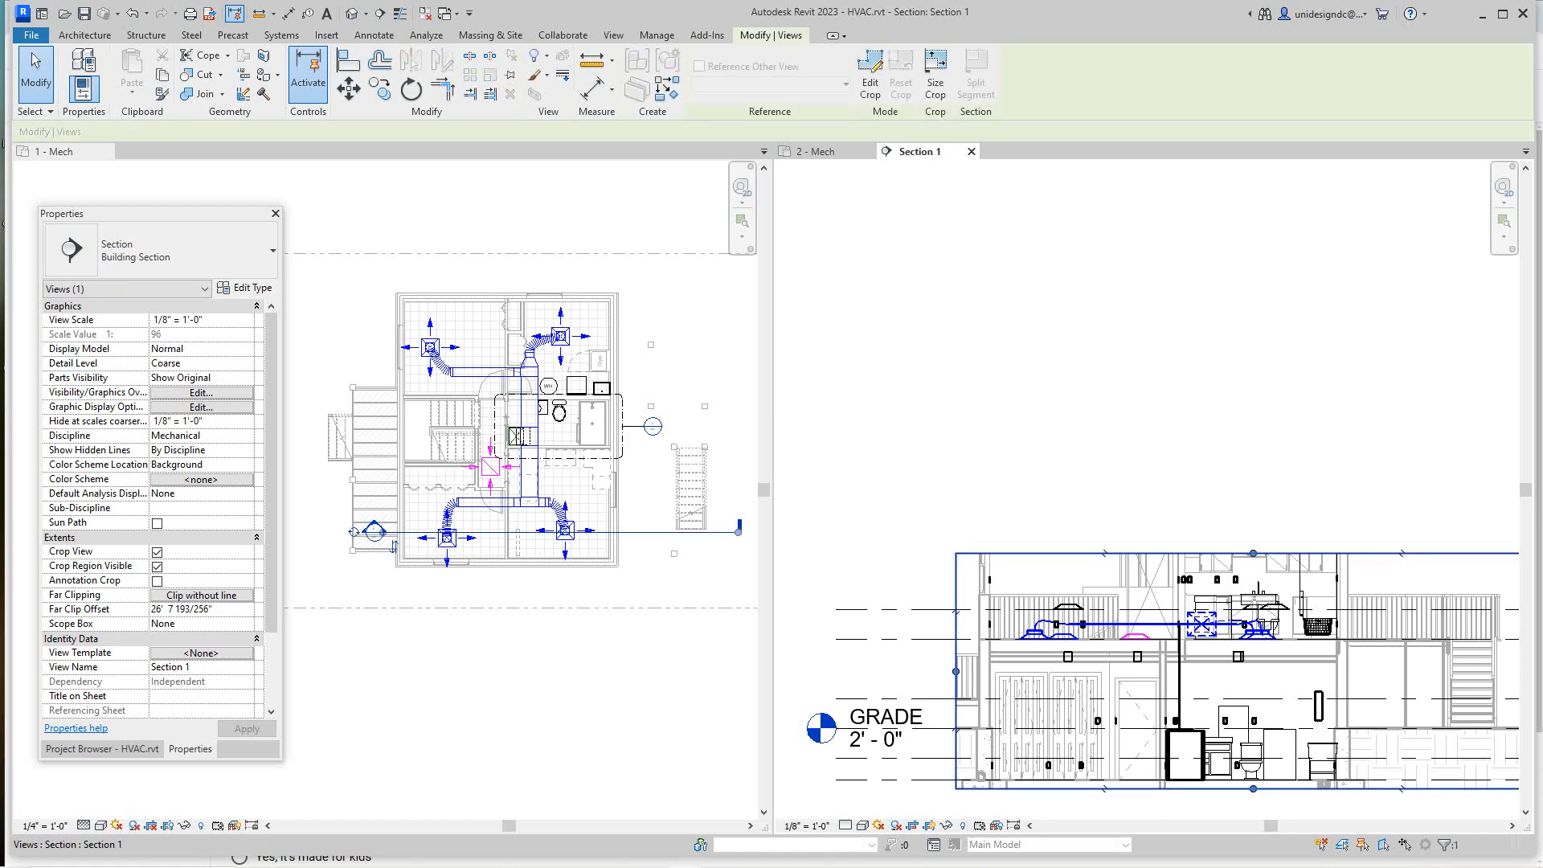
{"action": "left_click_drag", "start_coordinate": [1253, 553], "coordinate": [1253, 413]}
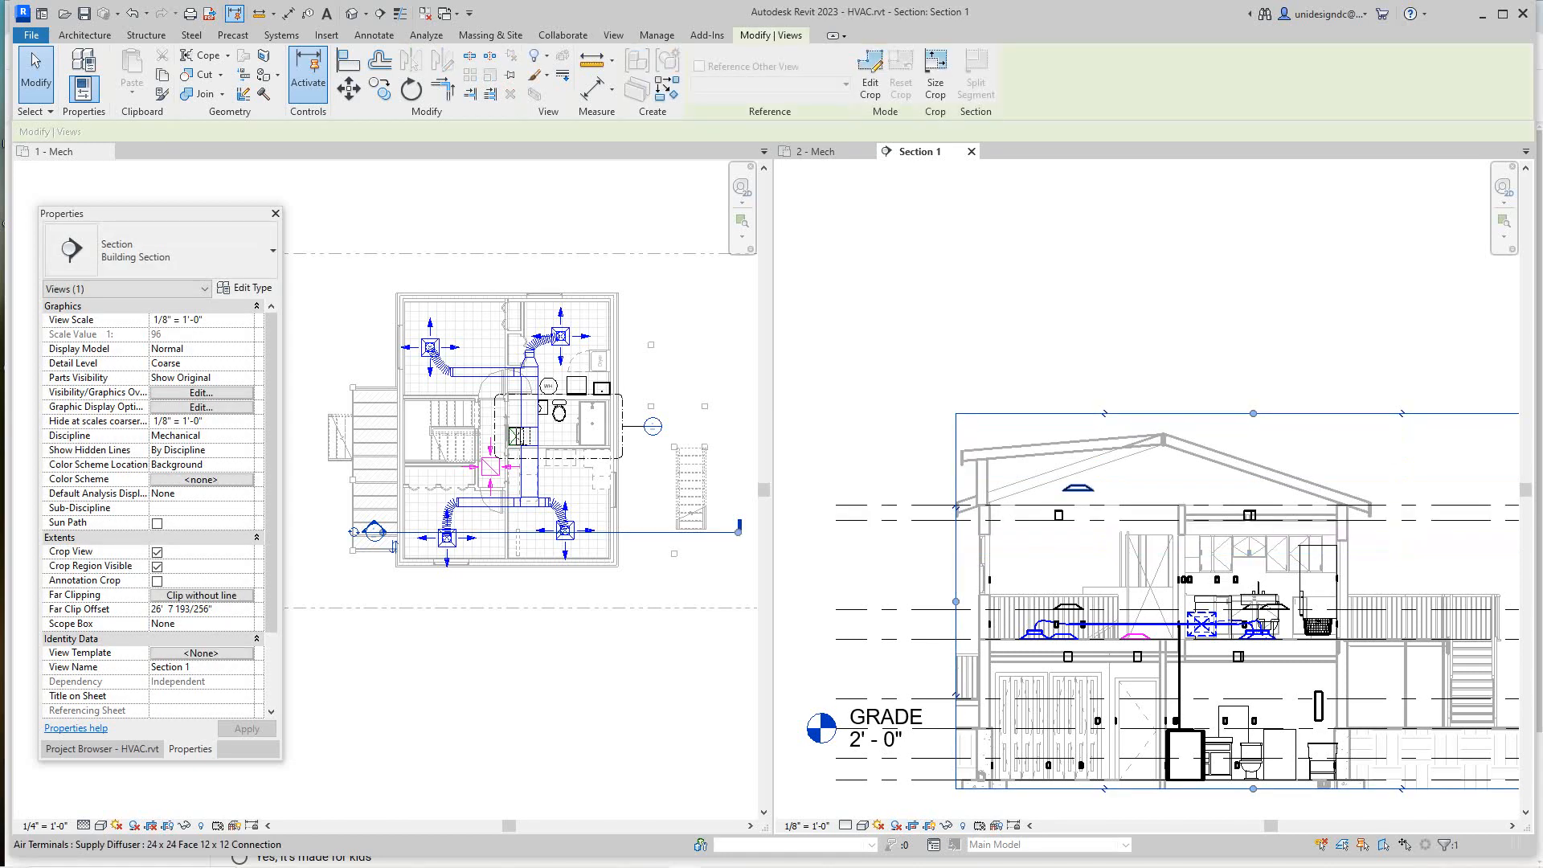
Inspect the properties of the supply diffuser under the roof in the section and check its position against the levels.
{"action": "left_click", "coordinate": [1078, 489]}
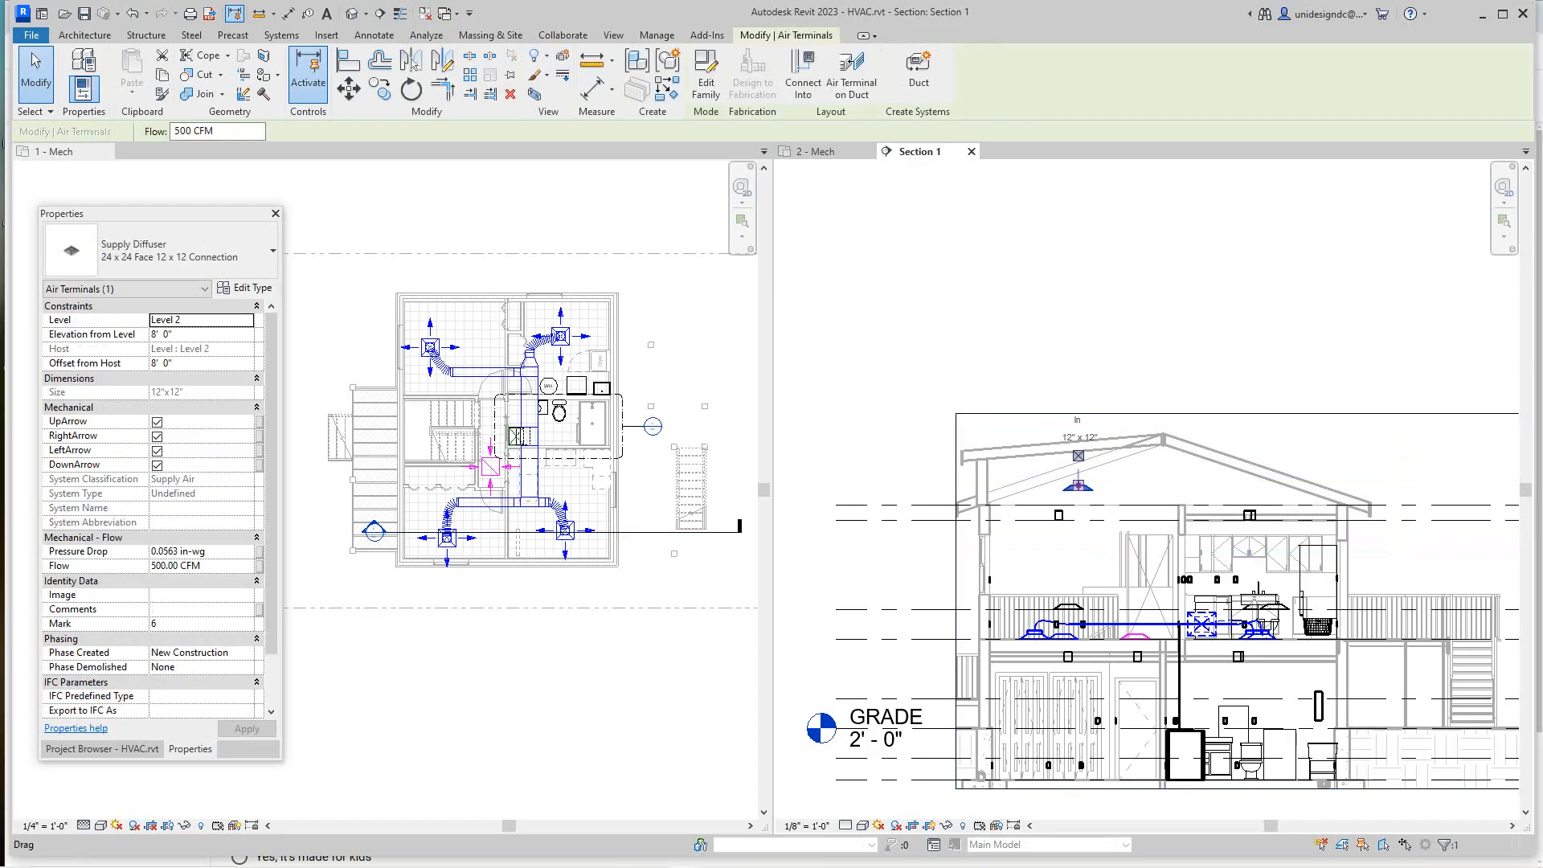
{"action": "key", "text": "Escape"}
{"action": "scroll", "coordinate": [1052, 512], "scroll_direction": "down", "scroll_amount": 1}
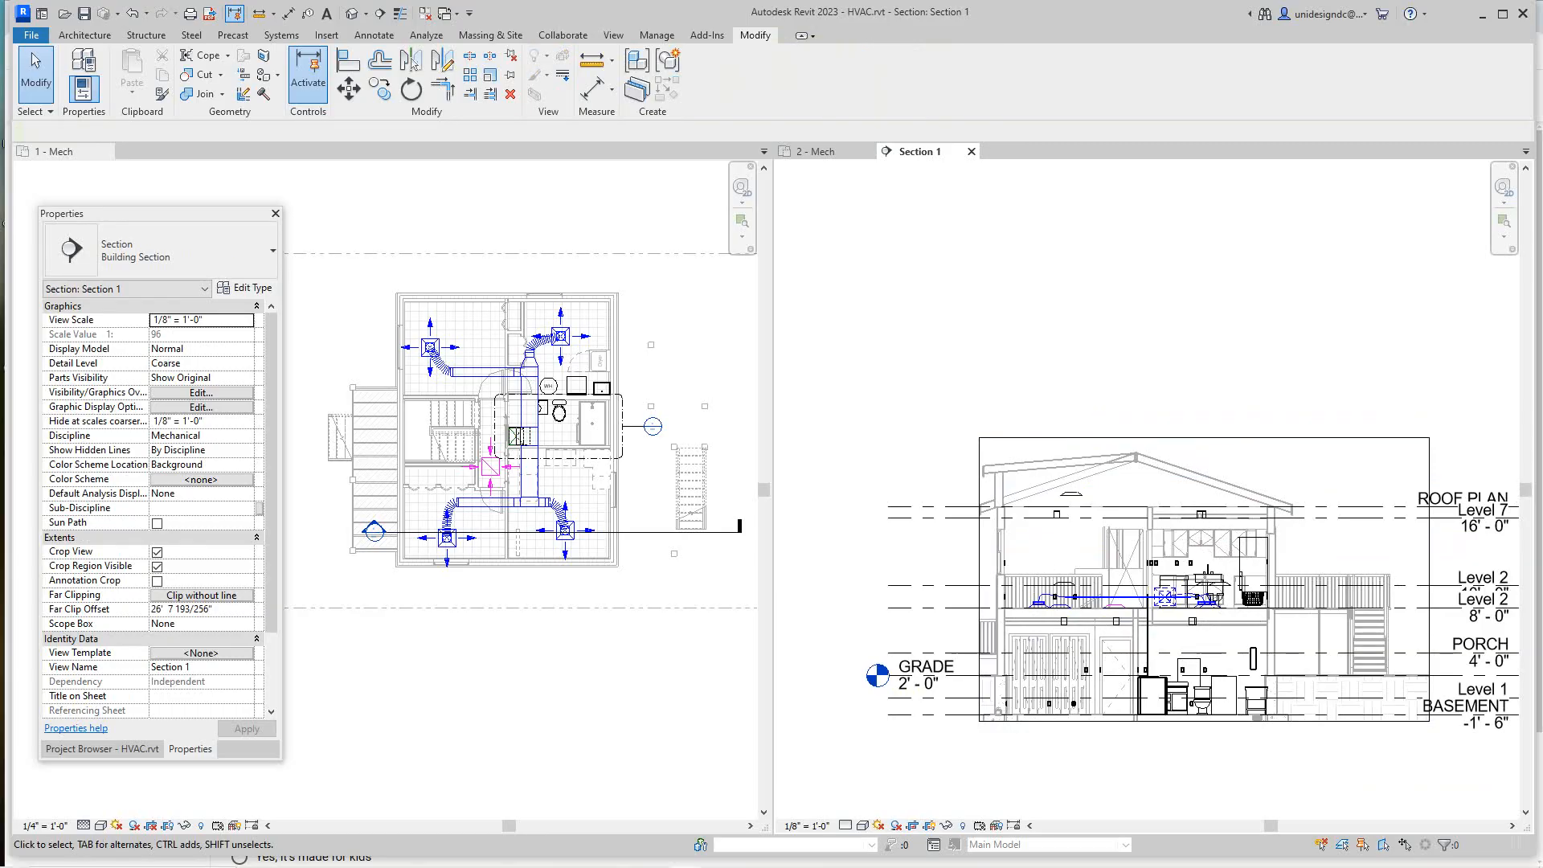
{"action": "scroll", "coordinate": [1224, 546], "scroll_direction": "up", "scroll_amount": 2}
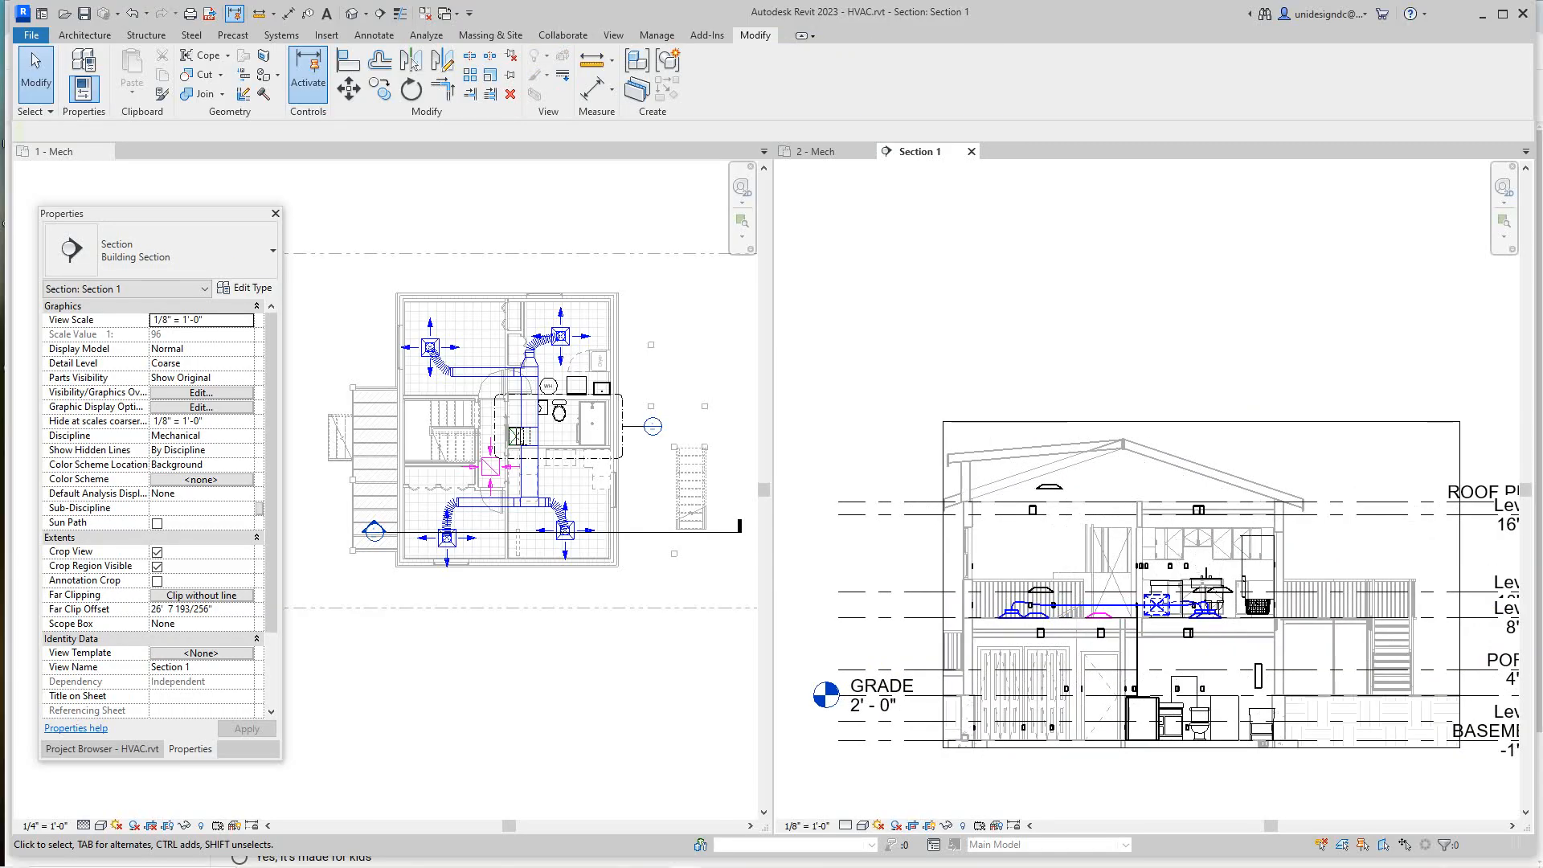
{"action": "scroll", "coordinate": [650, 344], "scroll_direction": "down", "scroll_amount": 1}
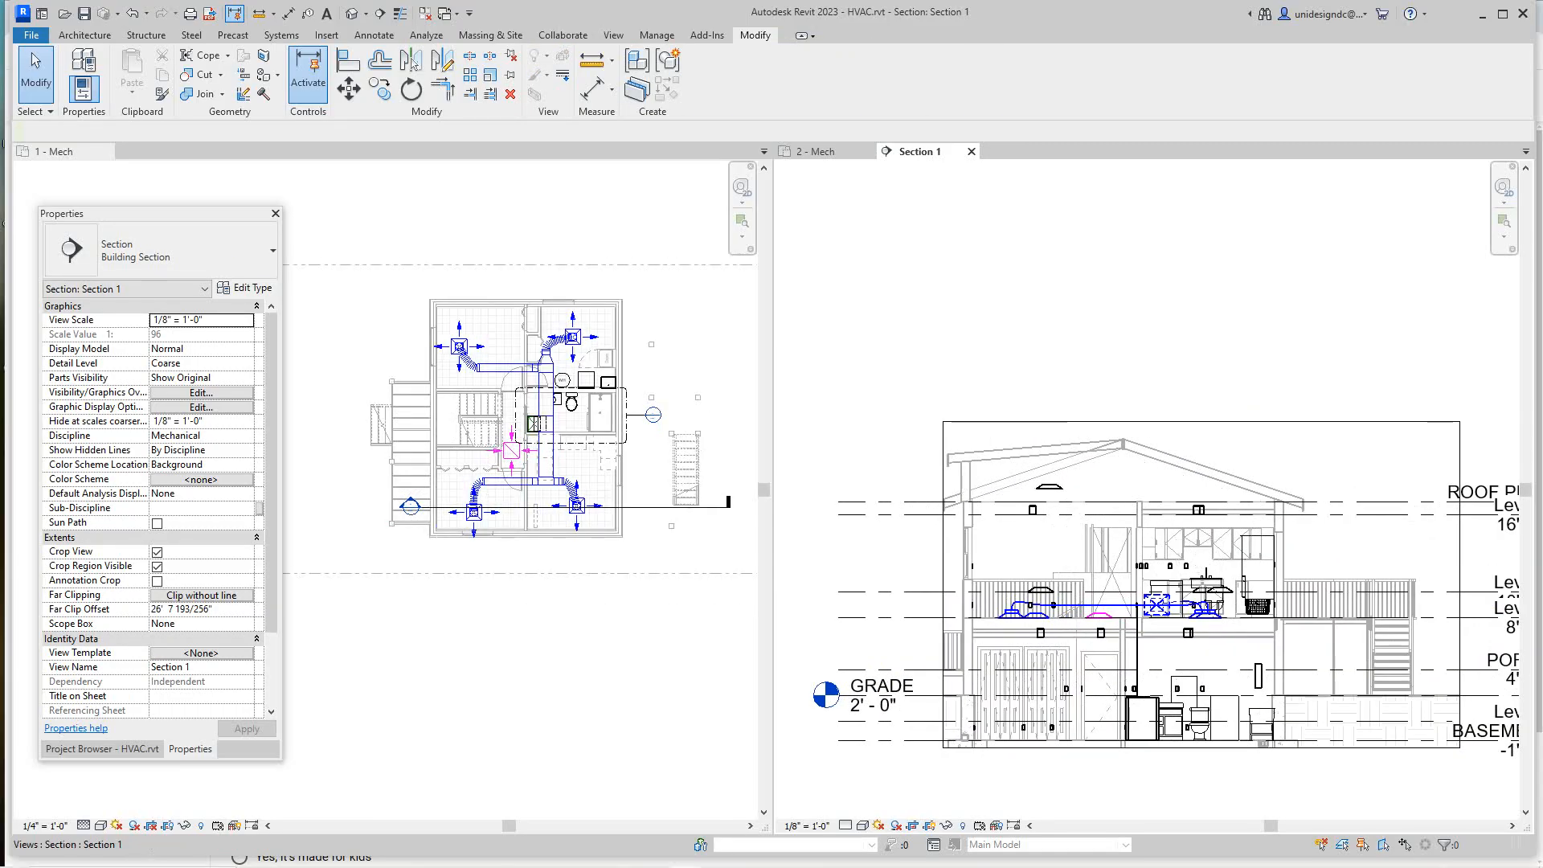
Return to the 2 - Mech floor plan and view its whole extent.
{"action": "left_click", "coordinate": [817, 151]}
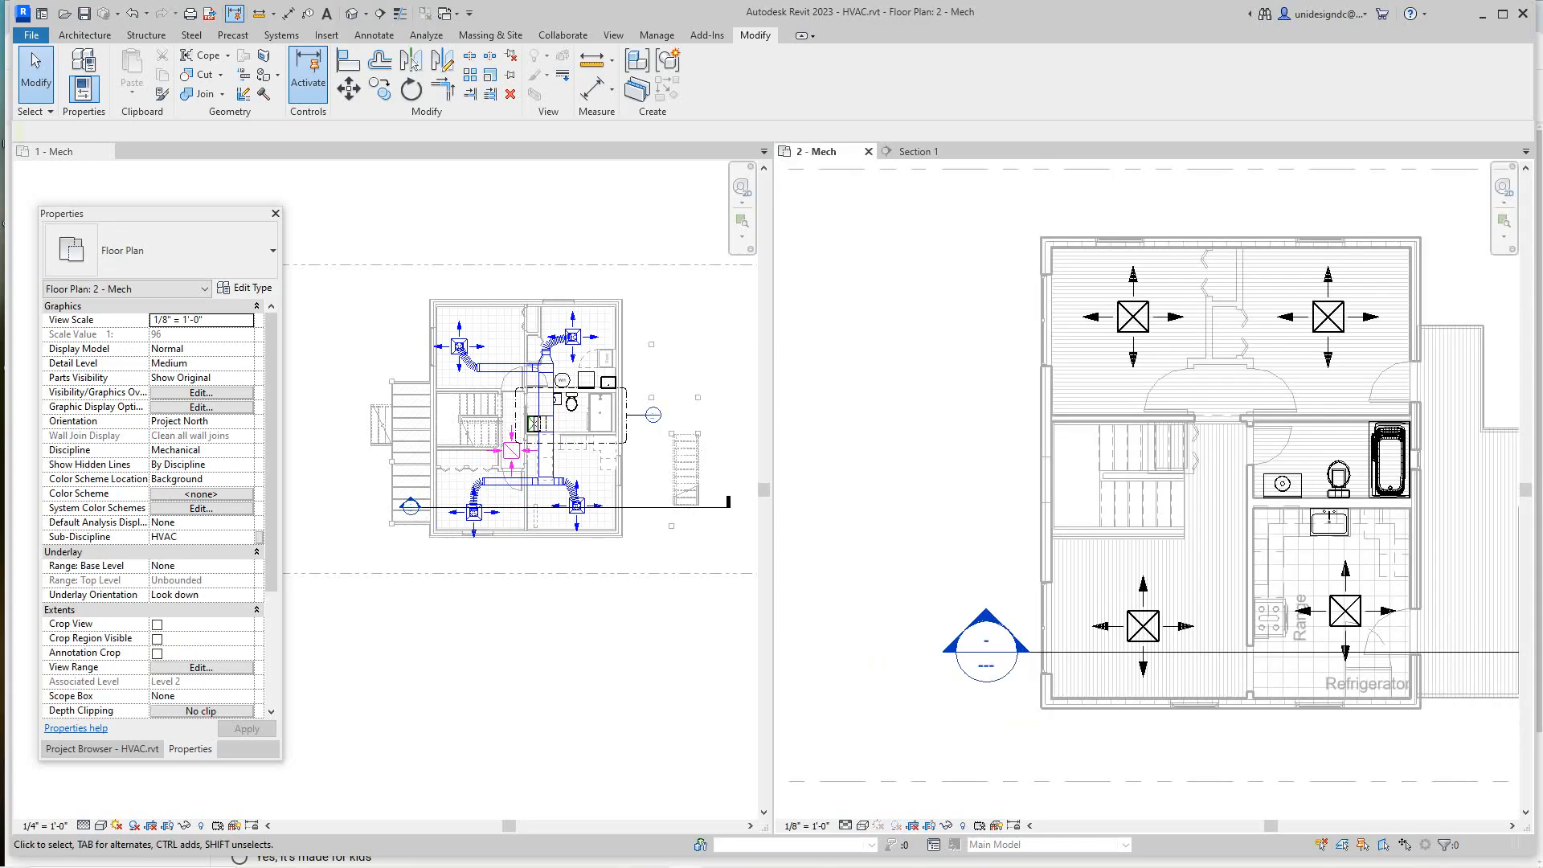
{"action": "scroll", "coordinate": [953, 347], "scroll_direction": "down", "scroll_amount": 3}
{"action": "middle_click", "coordinate": [954, 347]}
{"action": "middle_click", "coordinate": [954, 347]}
{"action": "scroll", "coordinate": [542, 463], "scroll_direction": "up", "scroll_amount": 3}
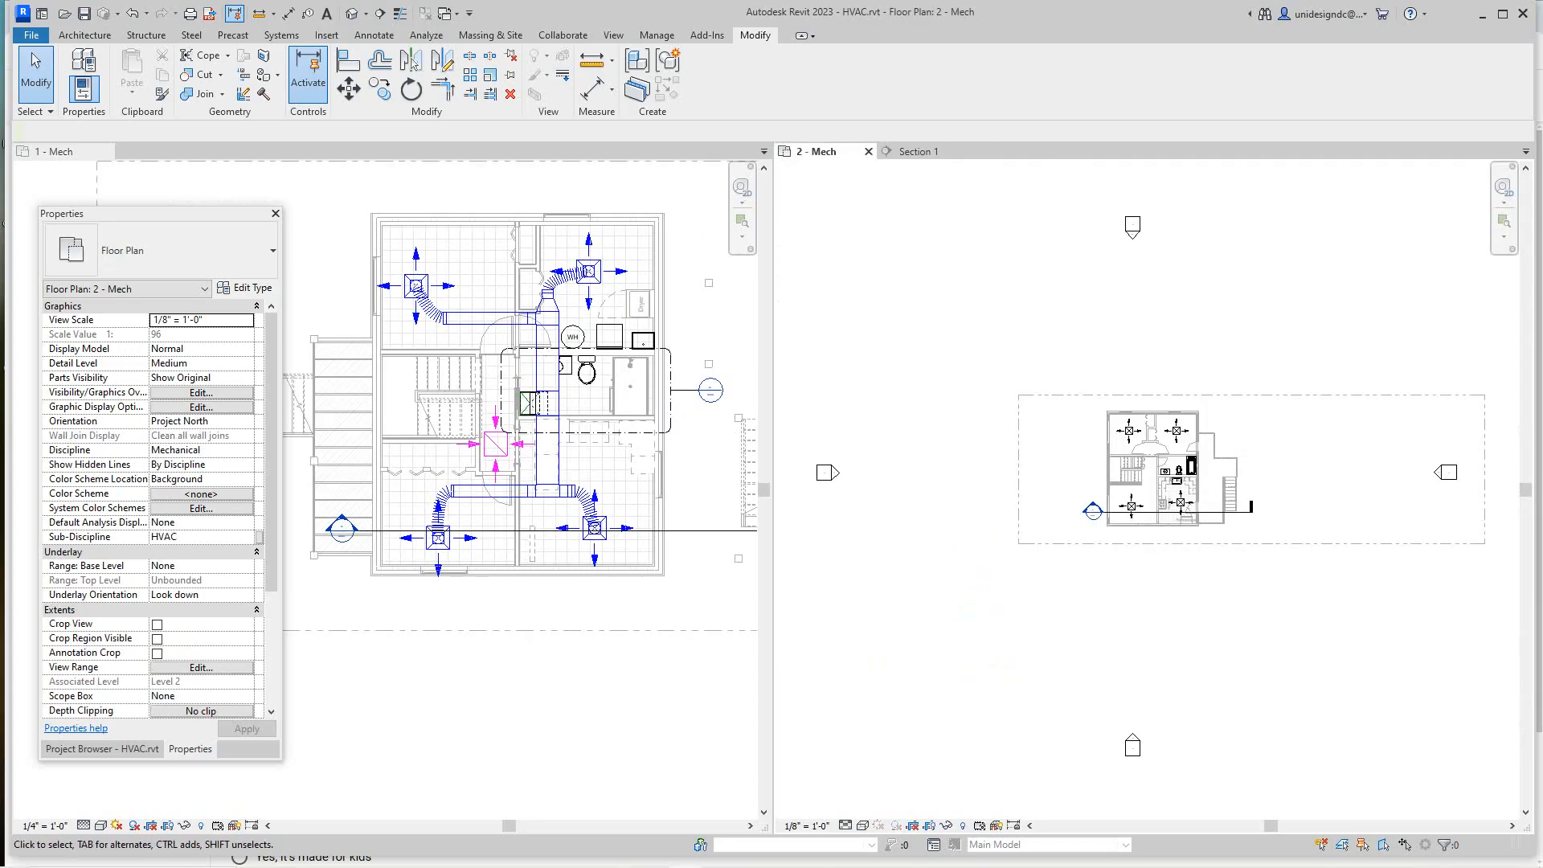
Move the Properties palette off the Level 1 plan and examine its trunk duct, branches and diffusers alongside the Level 2 layout.
{"action": "left_click_drag", "start_coordinate": [160, 213], "coordinate": [112, 370]}
{"action": "scroll", "coordinate": [429, 323], "scroll_direction": "up", "scroll_amount": 1}
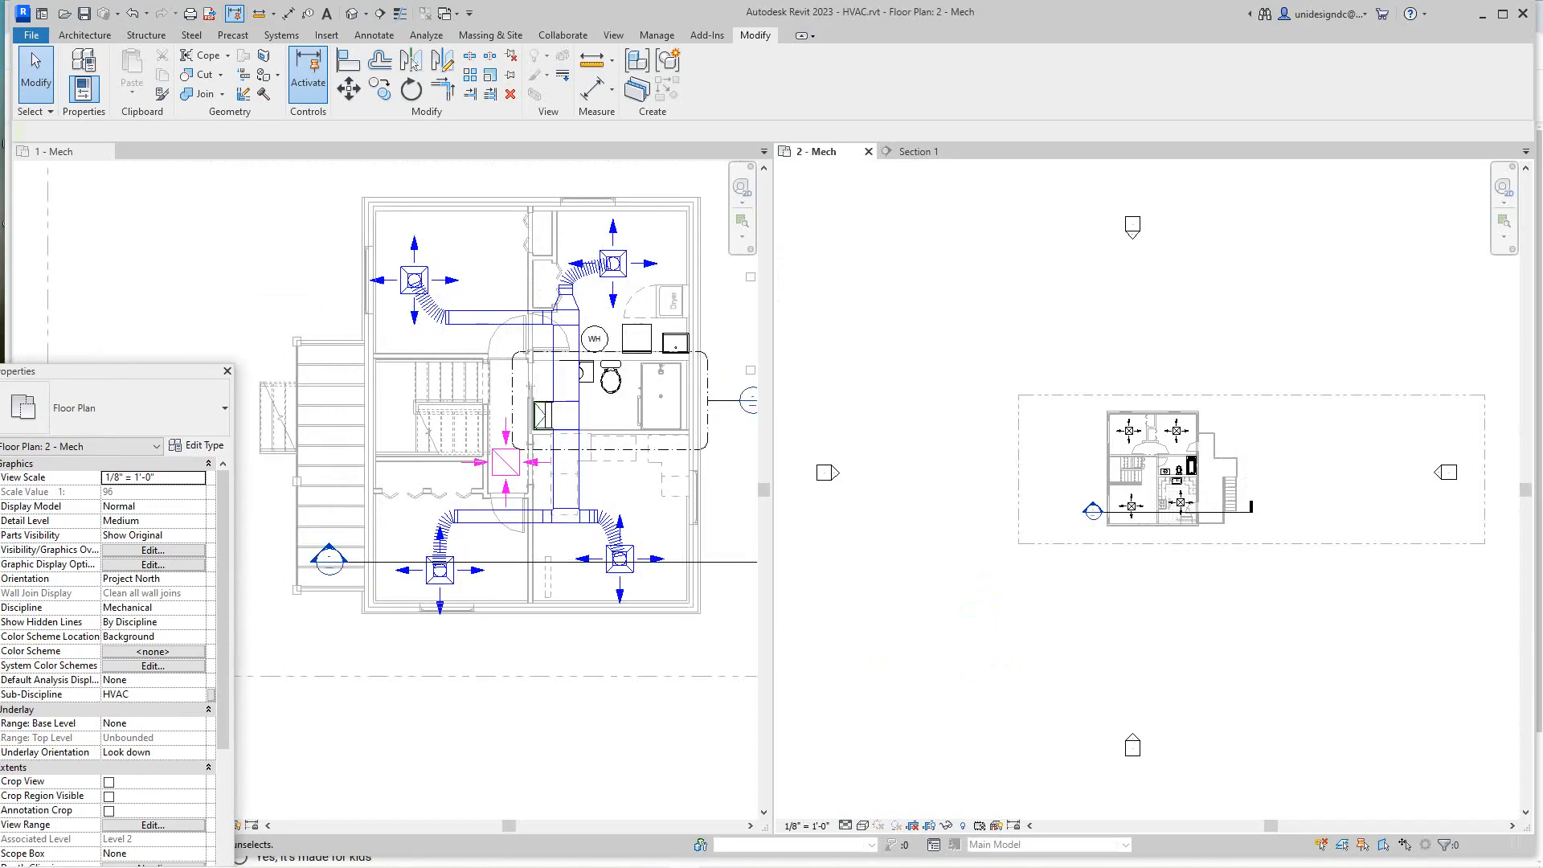
{"action": "scroll", "coordinate": [428, 323], "scroll_direction": "up", "scroll_amount": 2}
{"action": "left_click", "coordinate": [428, 323]}
{"action": "scroll", "coordinate": [429, 323], "scroll_direction": "down", "scroll_amount": 2}
{"action": "middle_click_drag", "start_coordinate": [434, 322], "coordinate": [305, 342]}
{"action": "scroll", "coordinate": [407, 349], "scroll_direction": "up", "scroll_amount": 3}
{"action": "middle_click_drag", "start_coordinate": [406, 346], "coordinate": [461, 321]}
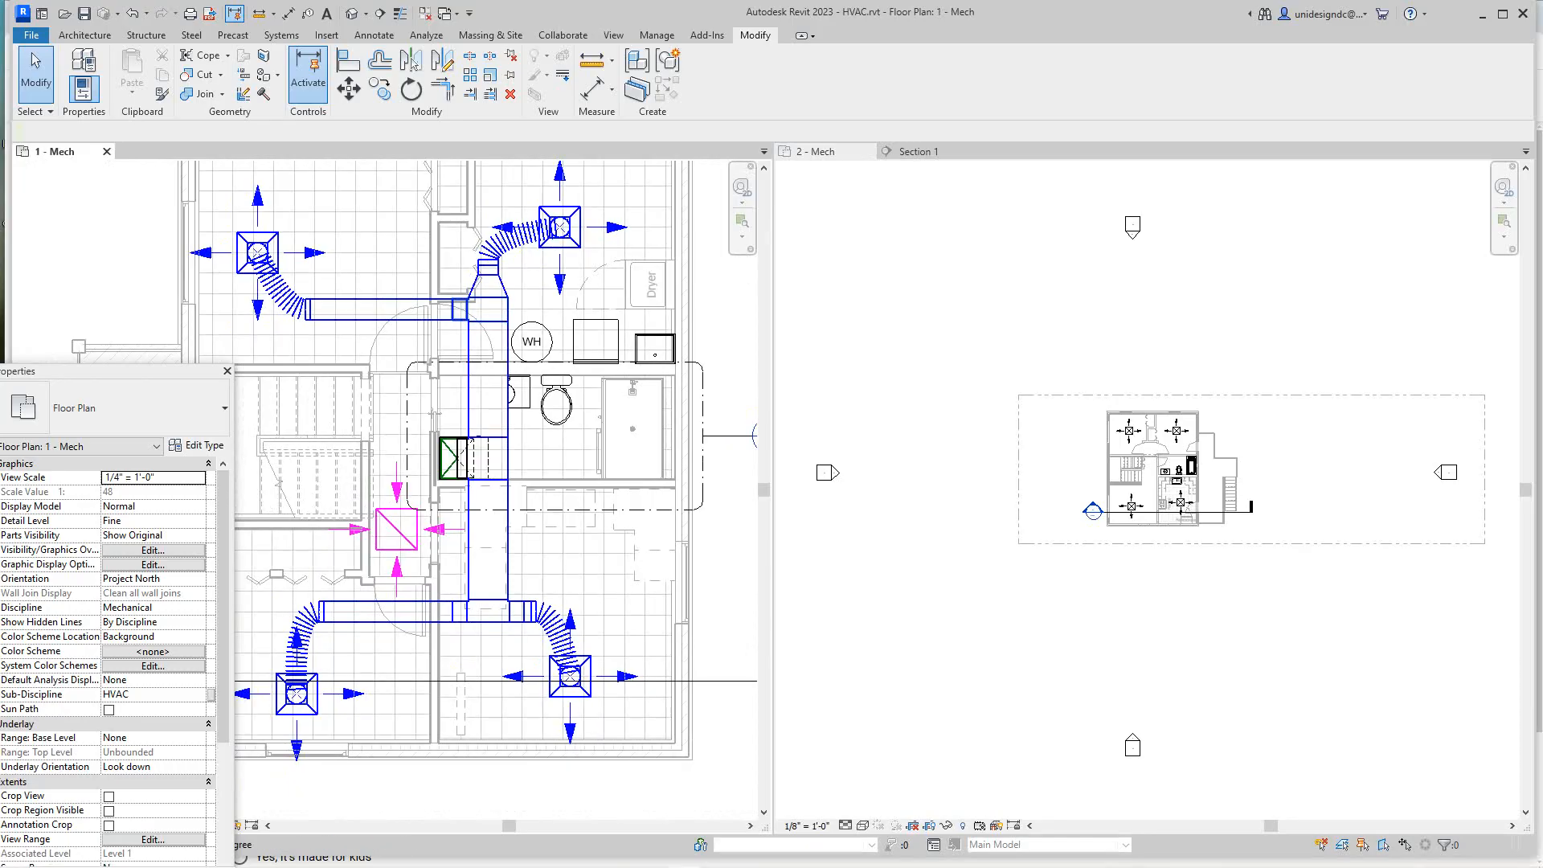
{"action": "scroll", "coordinate": [470, 319], "scroll_direction": "down", "scroll_amount": 2}
{"action": "scroll", "coordinate": [1264, 480], "scroll_direction": "up", "scroll_amount": 3}
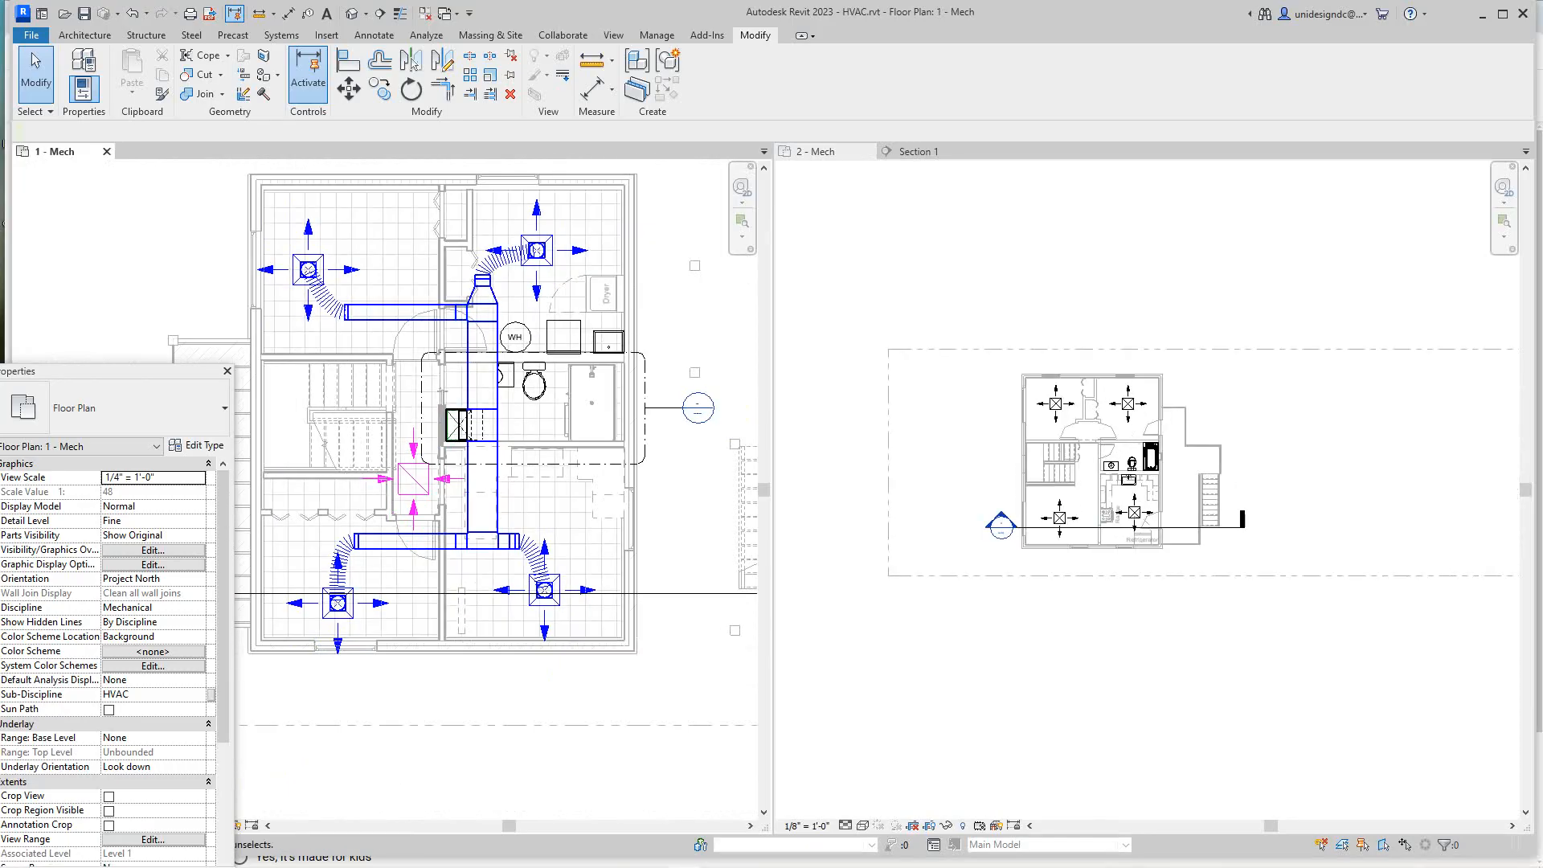
{"action": "scroll", "coordinate": [1130, 465], "scroll_direction": "up", "scroll_amount": 3}
{"action": "scroll", "coordinate": [1123, 460], "scroll_direction": "down", "scroll_amount": 4}
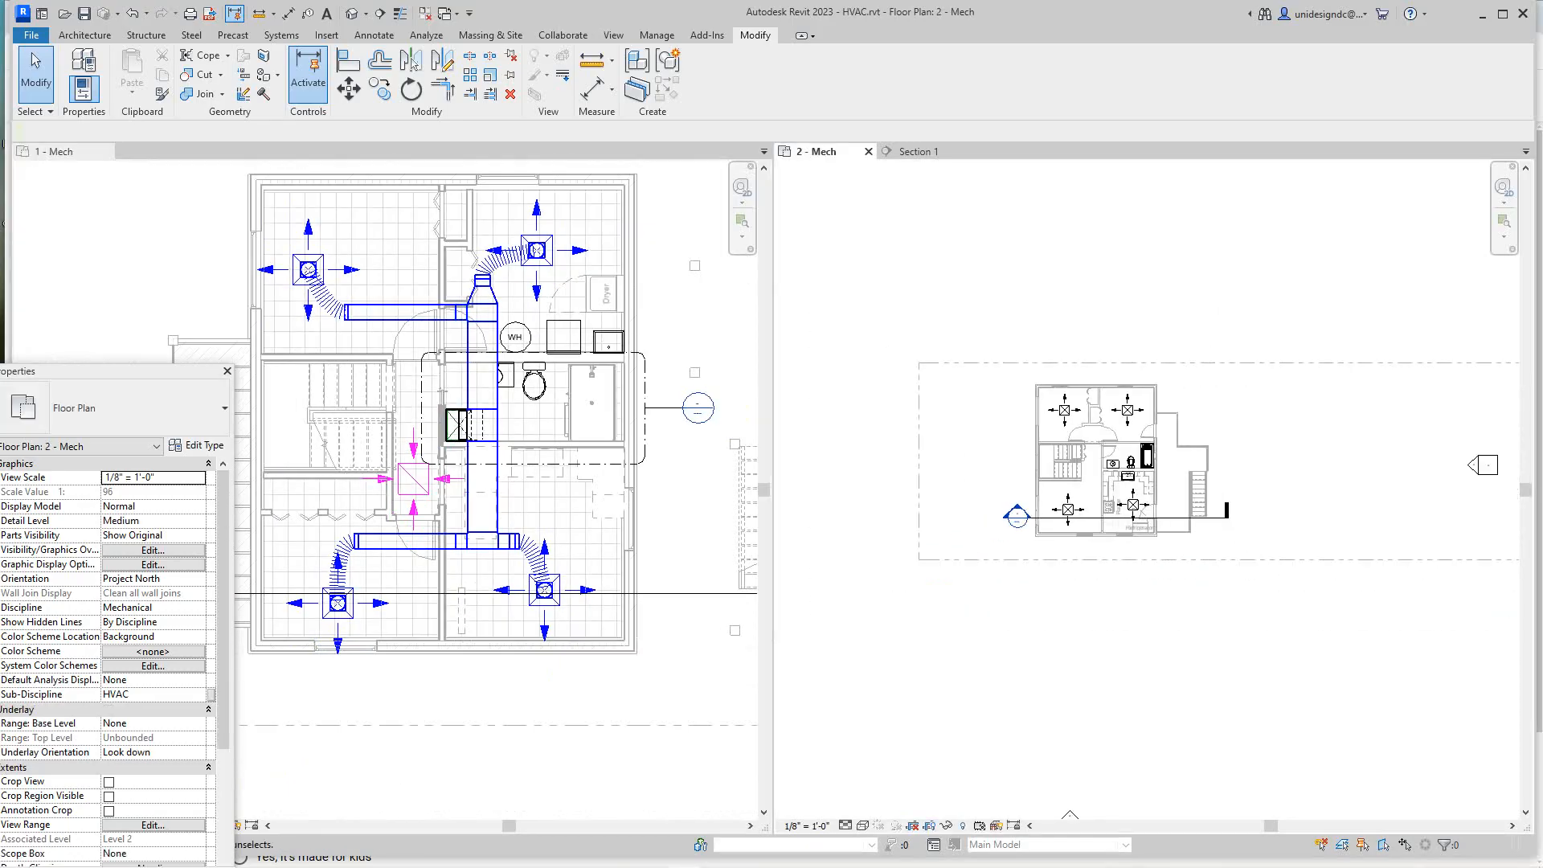
{"action": "scroll", "coordinate": [379, 371], "scroll_direction": "down", "scroll_amount": 2}
{"action": "scroll", "coordinate": [530, 408], "scroll_direction": "down", "scroll_amount": 1}
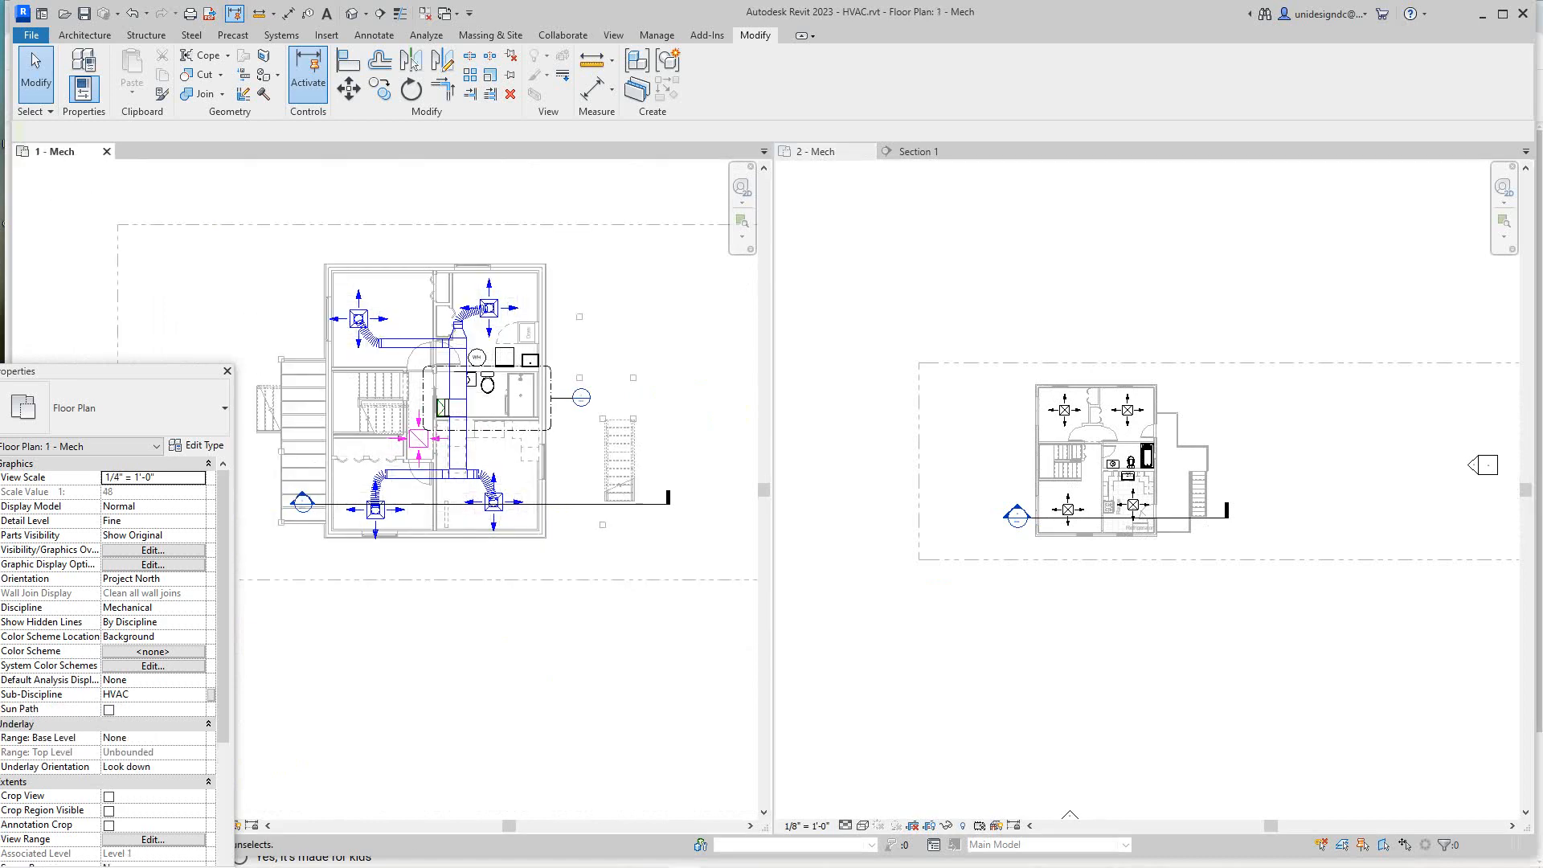
{"action": "middle_click_drag", "start_coordinate": [530, 408], "coordinate": [586, 405]}
{"action": "scroll", "coordinate": [593, 418], "scroll_direction": "up", "scroll_amount": 1}
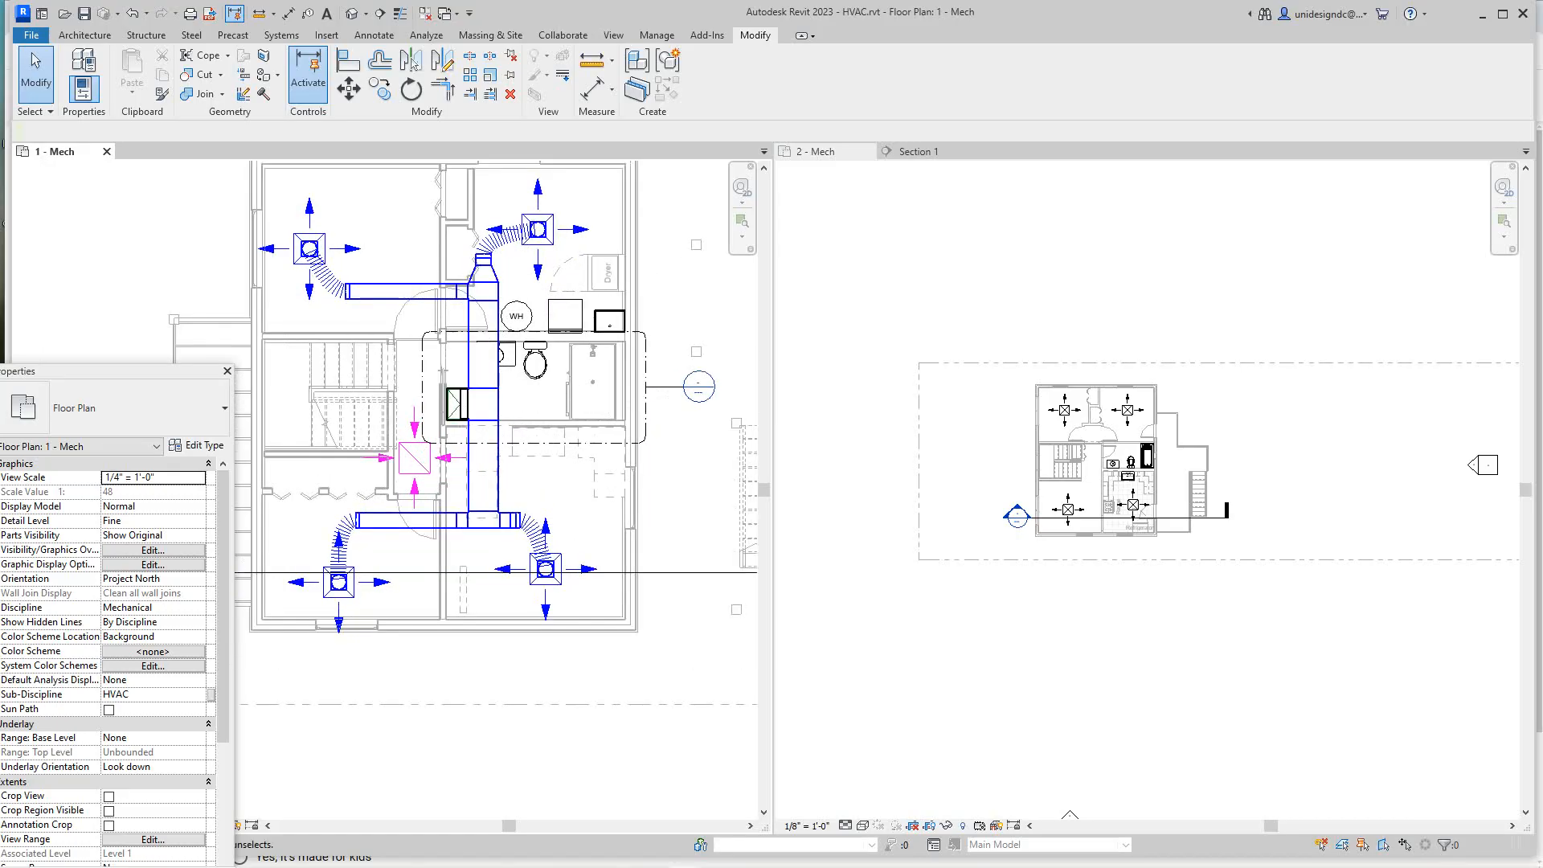
{"action": "scroll", "coordinate": [509, 382], "scroll_direction": "up", "scroll_amount": 2}
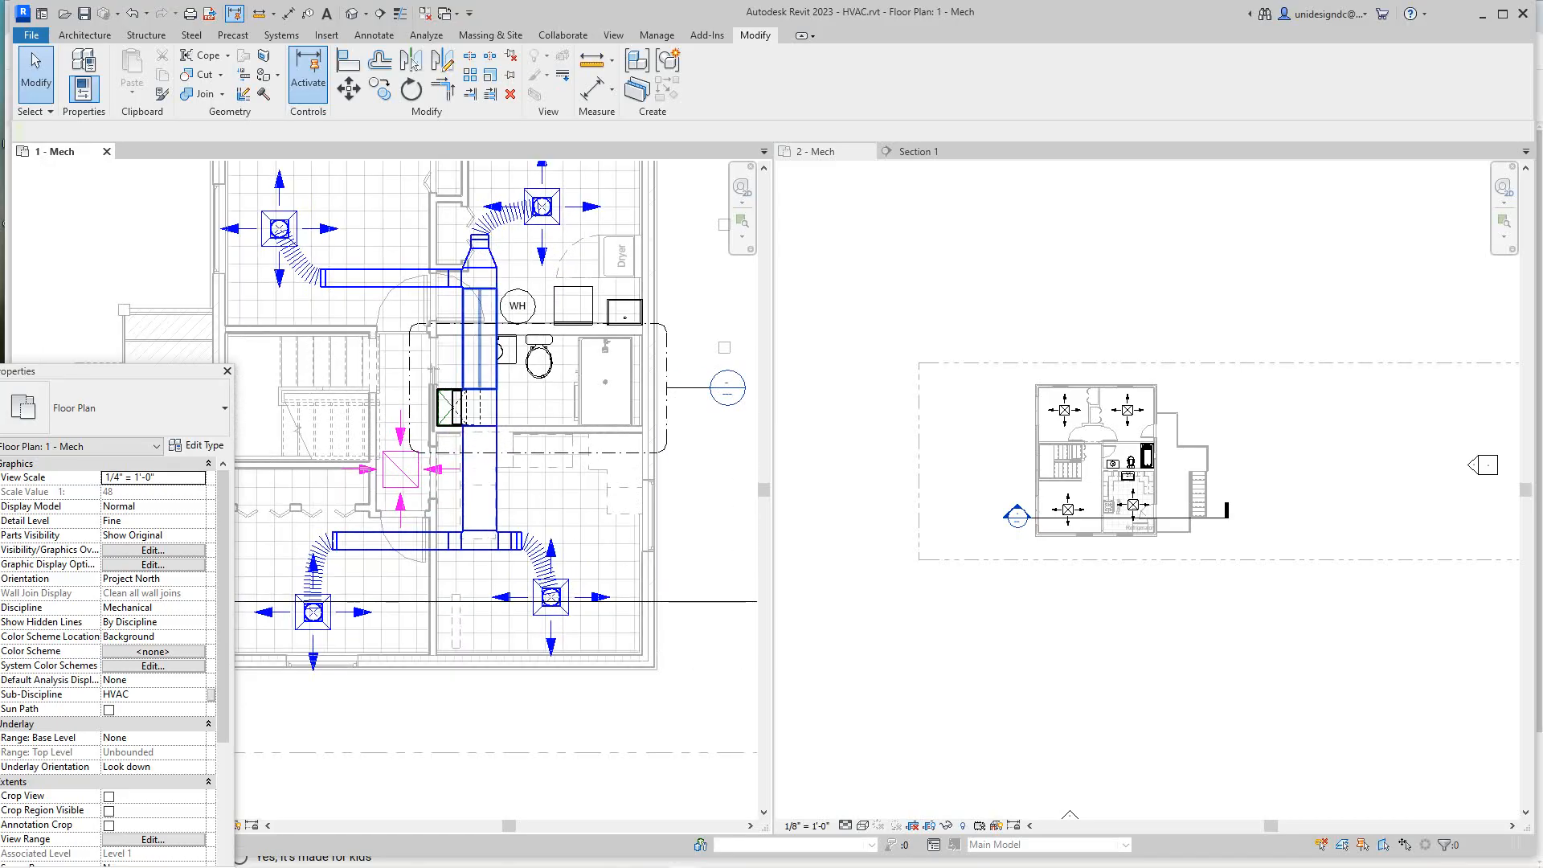
Select the rectangular trunk duct segment beside the water heater in 1 - Mech and move its Properties palette clear of the ductwork.
{"action": "left_click", "coordinate": [481, 353]}
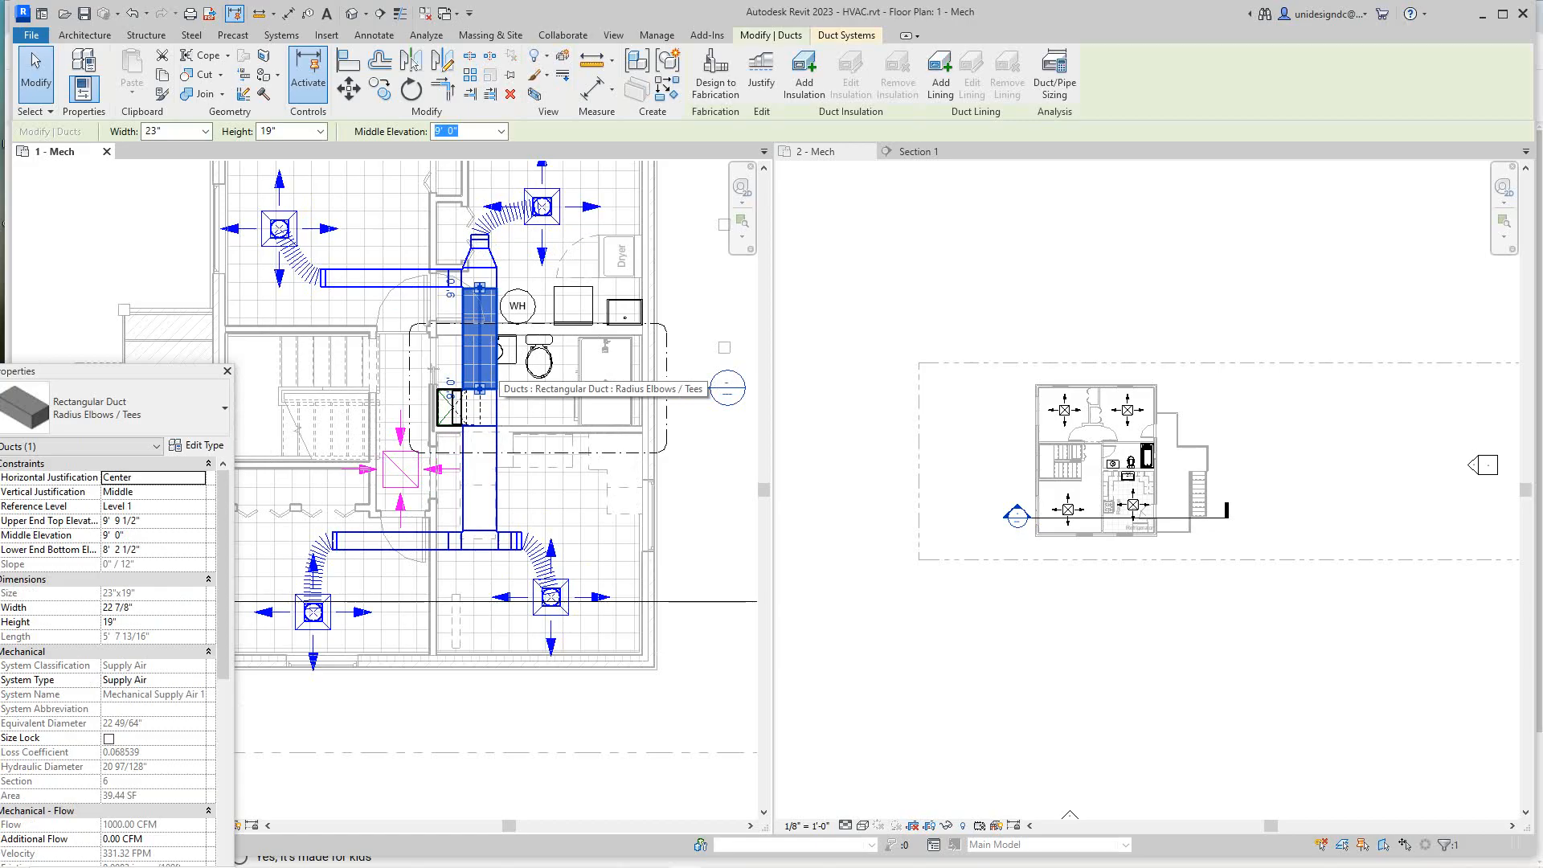
{"action": "scroll", "coordinate": [497, 291], "scroll_direction": "up", "scroll_amount": 3}
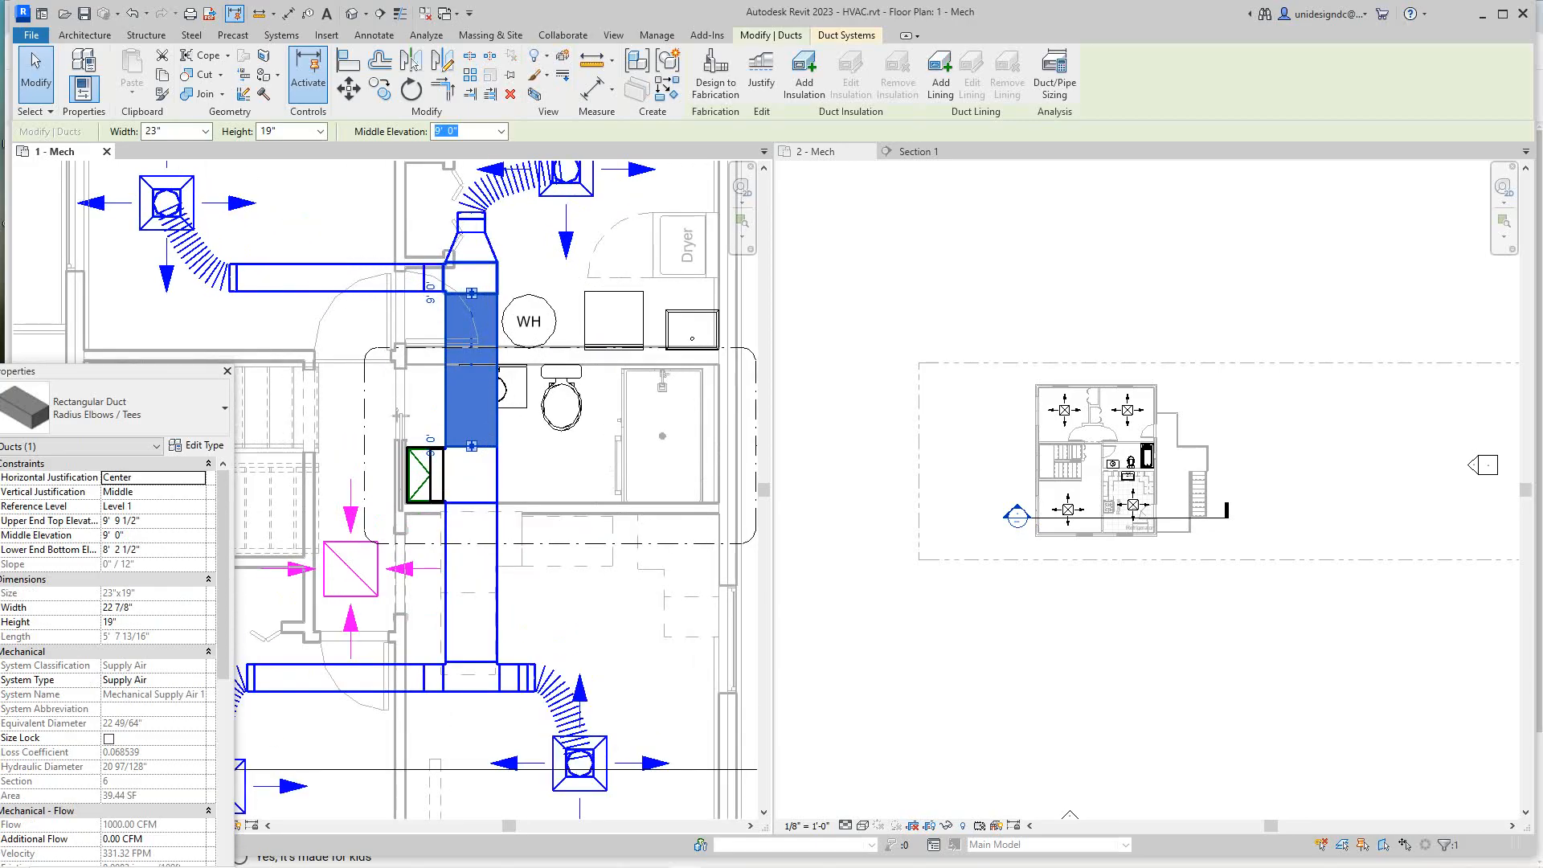
{"action": "scroll", "coordinate": [497, 291], "scroll_direction": "down", "scroll_amount": 1}
{"action": "middle_click_drag", "start_coordinate": [497, 291], "coordinate": [540, 395]}
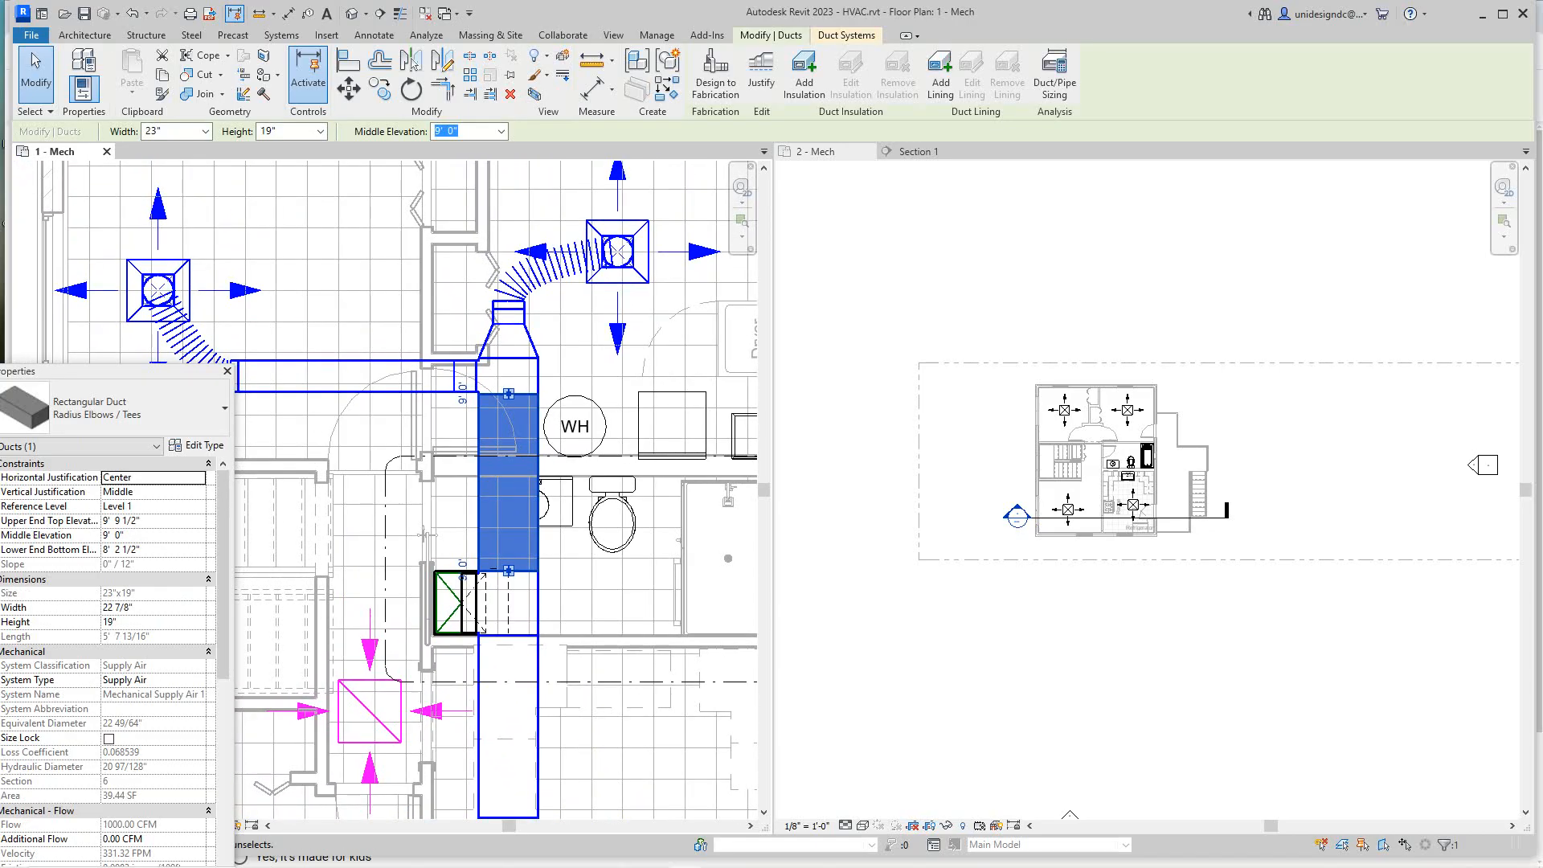
{"action": "left_click_drag", "start_coordinate": [122, 372], "coordinate": [831, 208]}
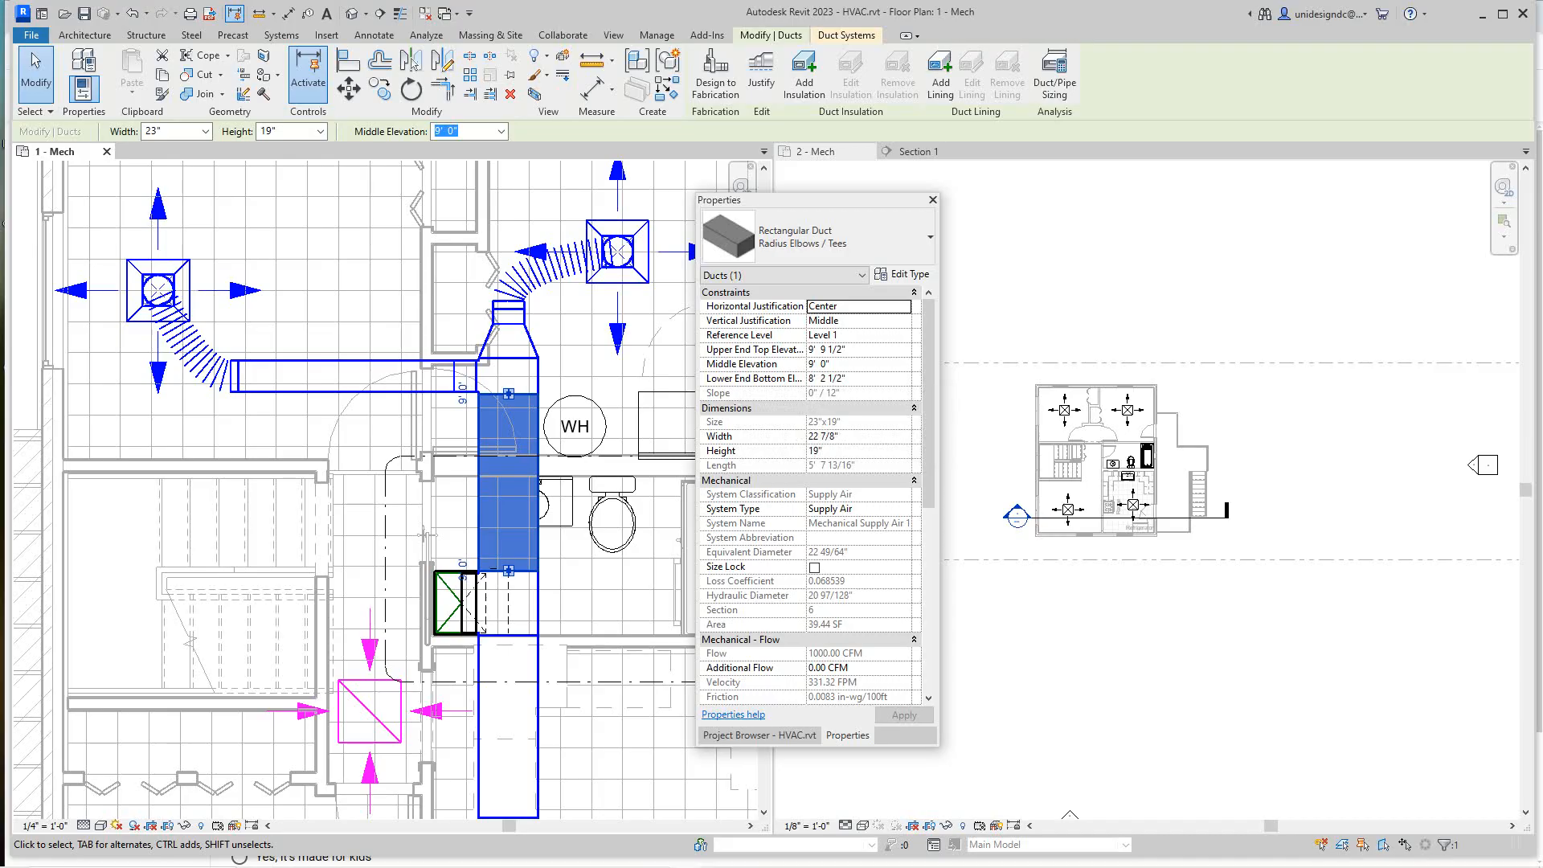
Set the width of the selected trunk duct segment beside the water heater to 12".
{"action": "scroll", "coordinate": [811, 494], "scroll_direction": "down", "scroll_amount": 1}
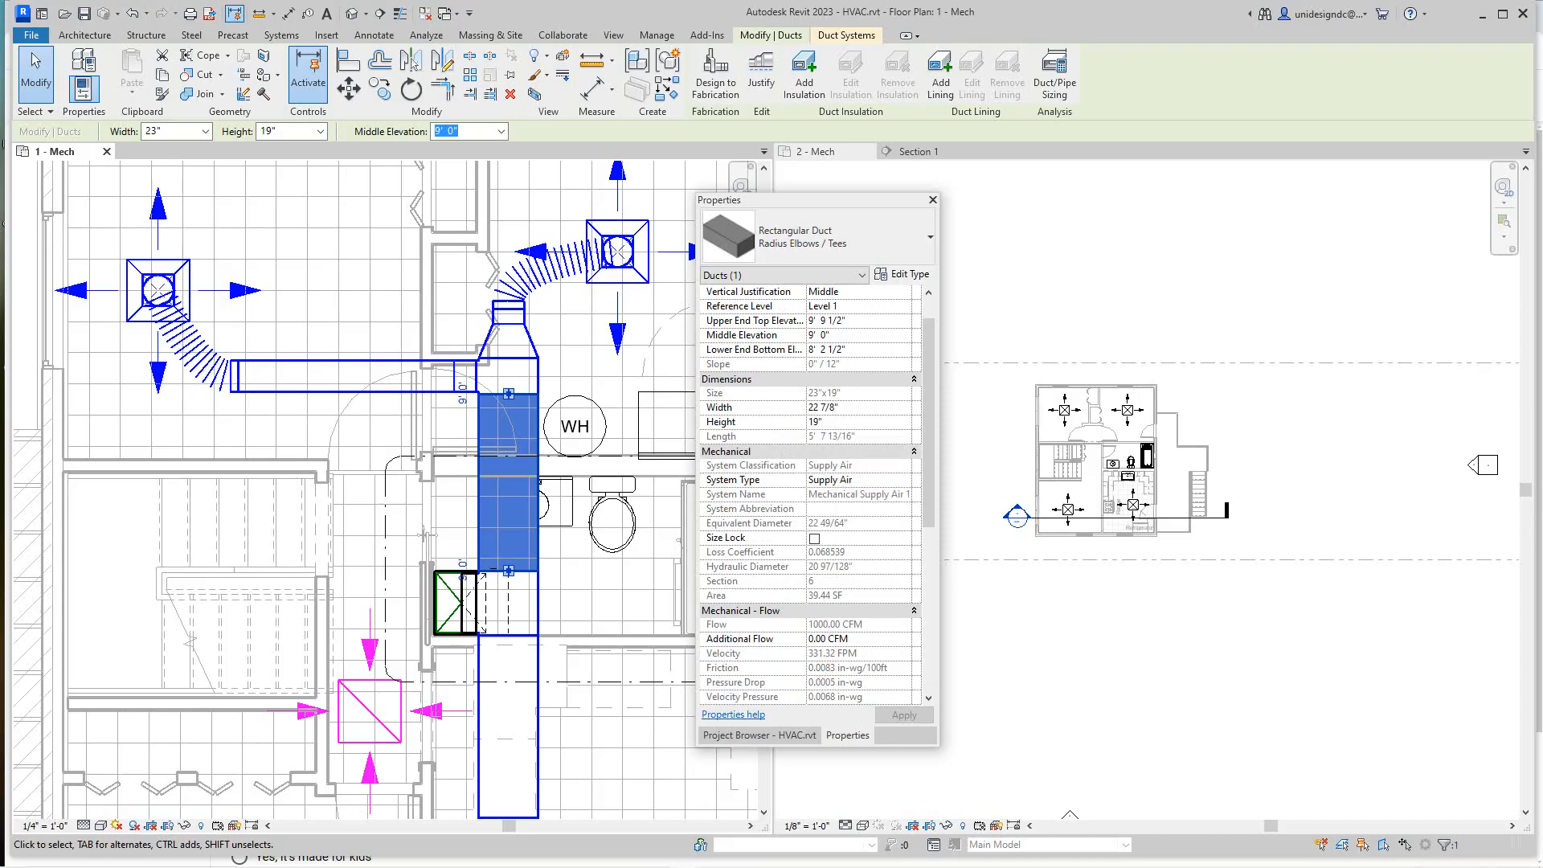
{"action": "left_click", "coordinate": [827, 408]}
{"action": "left_click", "coordinate": [904, 408]}
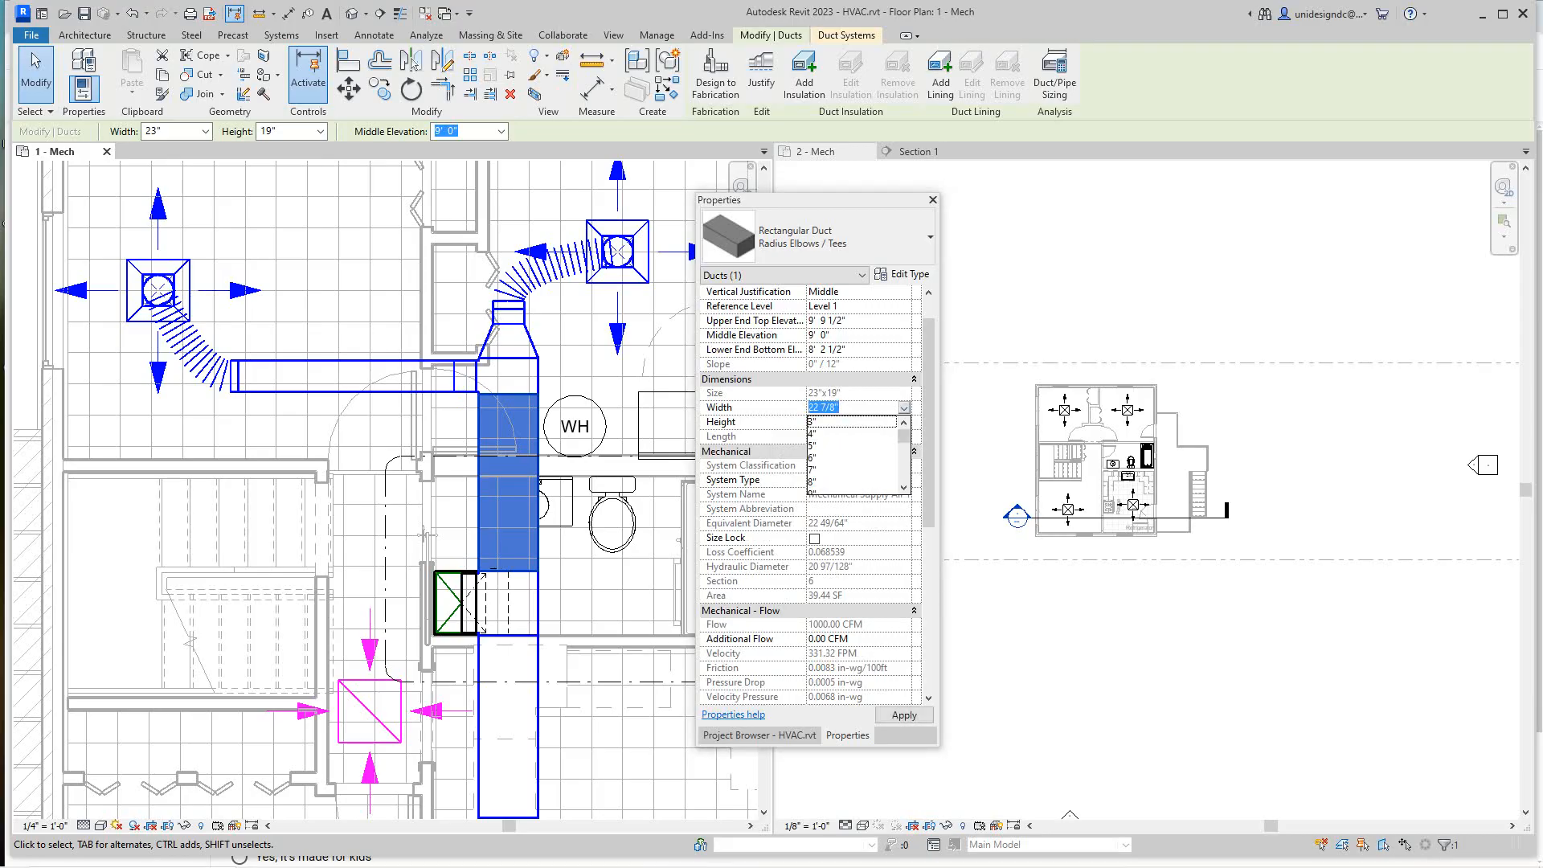
{"action": "scroll", "coordinate": [856, 455], "scroll_direction": "down", "scroll_amount": 3}
{"action": "left_click", "coordinate": [836, 421]}
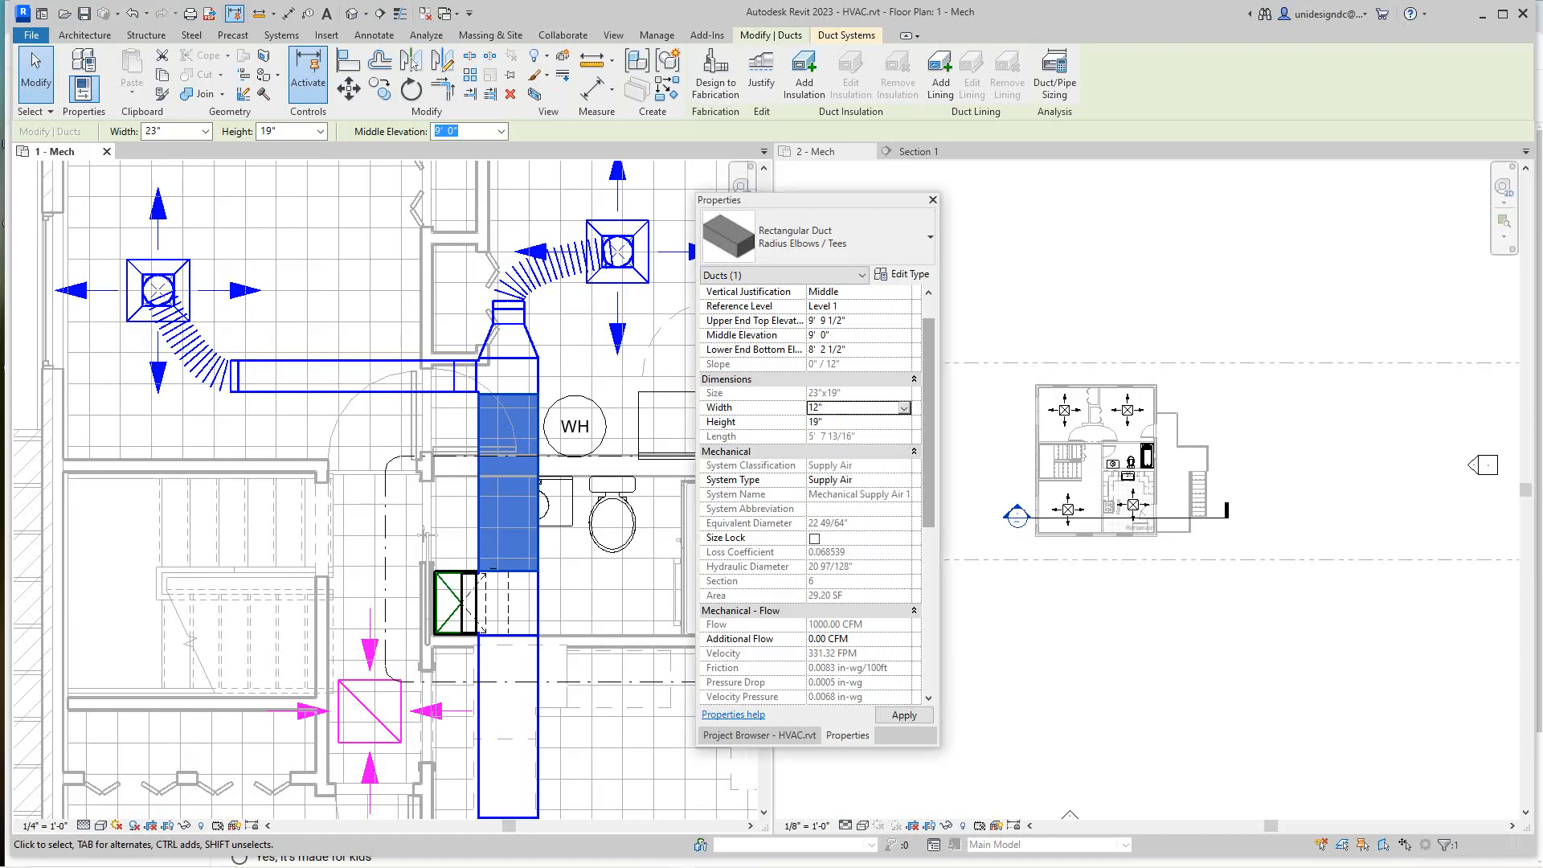
Set the same trunk duct segment's height to 16" and apply the new size.
{"action": "left_click", "coordinate": [904, 422]}
{"action": "left_click", "coordinate": [904, 423]}
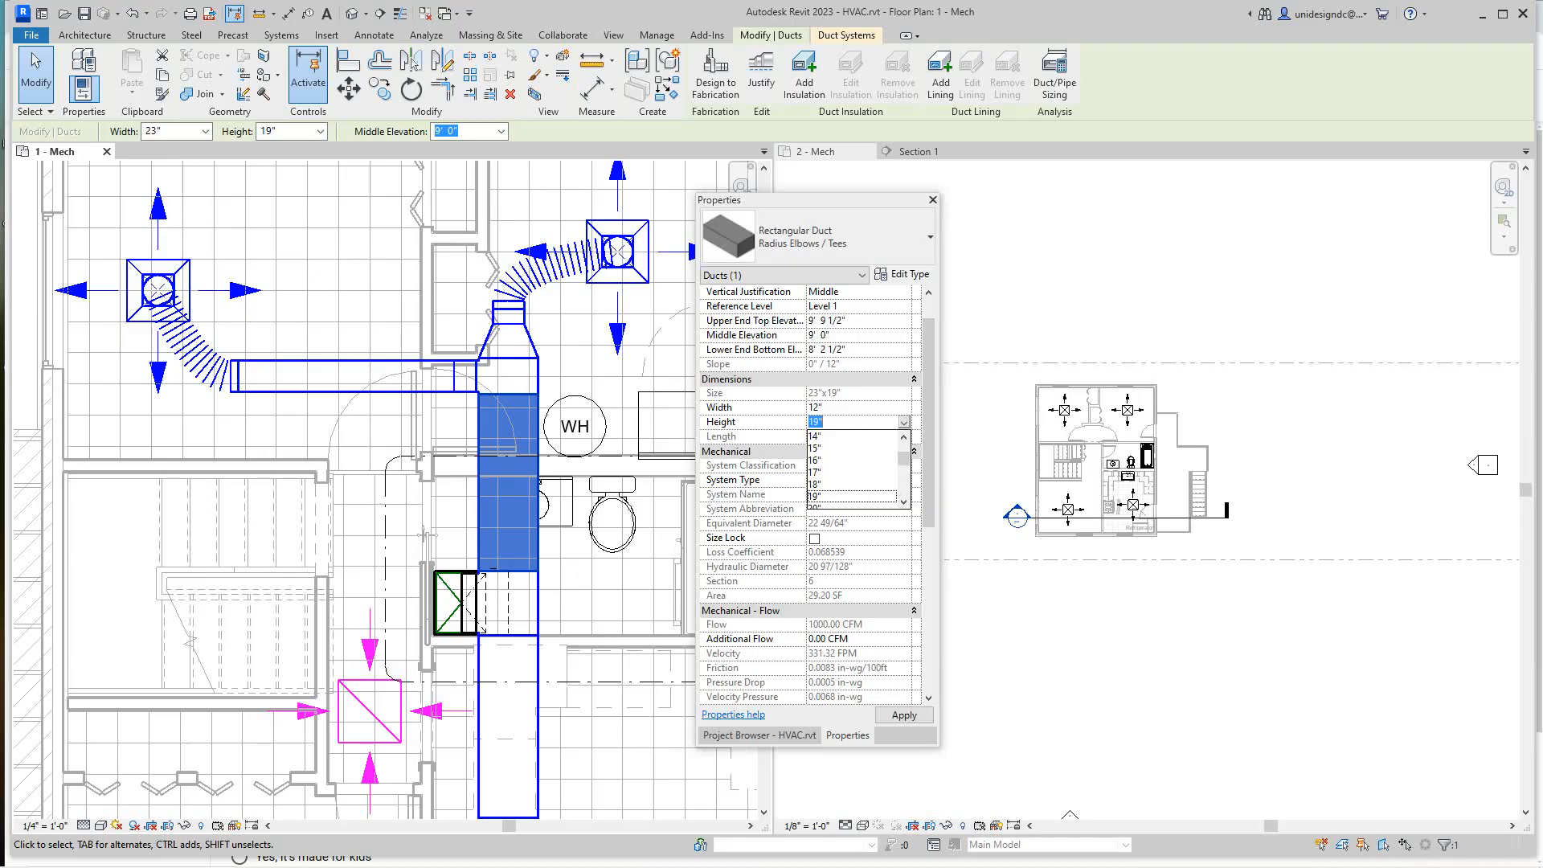
{"action": "scroll", "coordinate": [852, 470], "scroll_direction": "down", "scroll_amount": 2}
{"action": "scroll", "coordinate": [852, 470], "scroll_direction": "up", "scroll_amount": 1}
{"action": "scroll", "coordinate": [857, 469], "scroll_direction": "down", "scroll_amount": 1}
{"action": "scroll", "coordinate": [856, 469], "scroll_direction": "up", "scroll_amount": 2}
{"action": "left_click", "coordinate": [828, 460]}
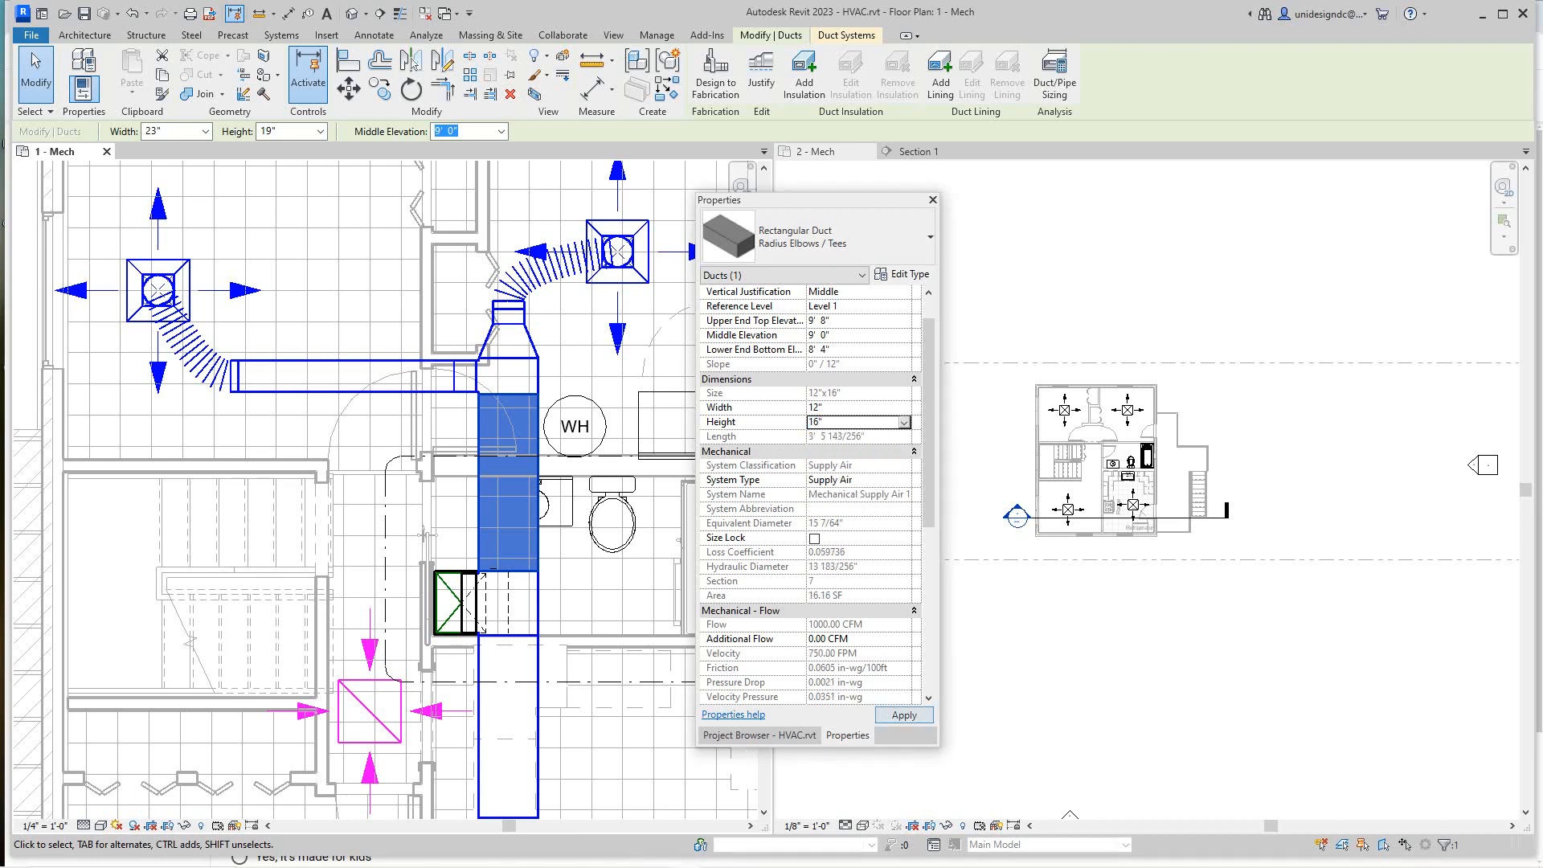
{"action": "left_click", "coordinate": [905, 714]}
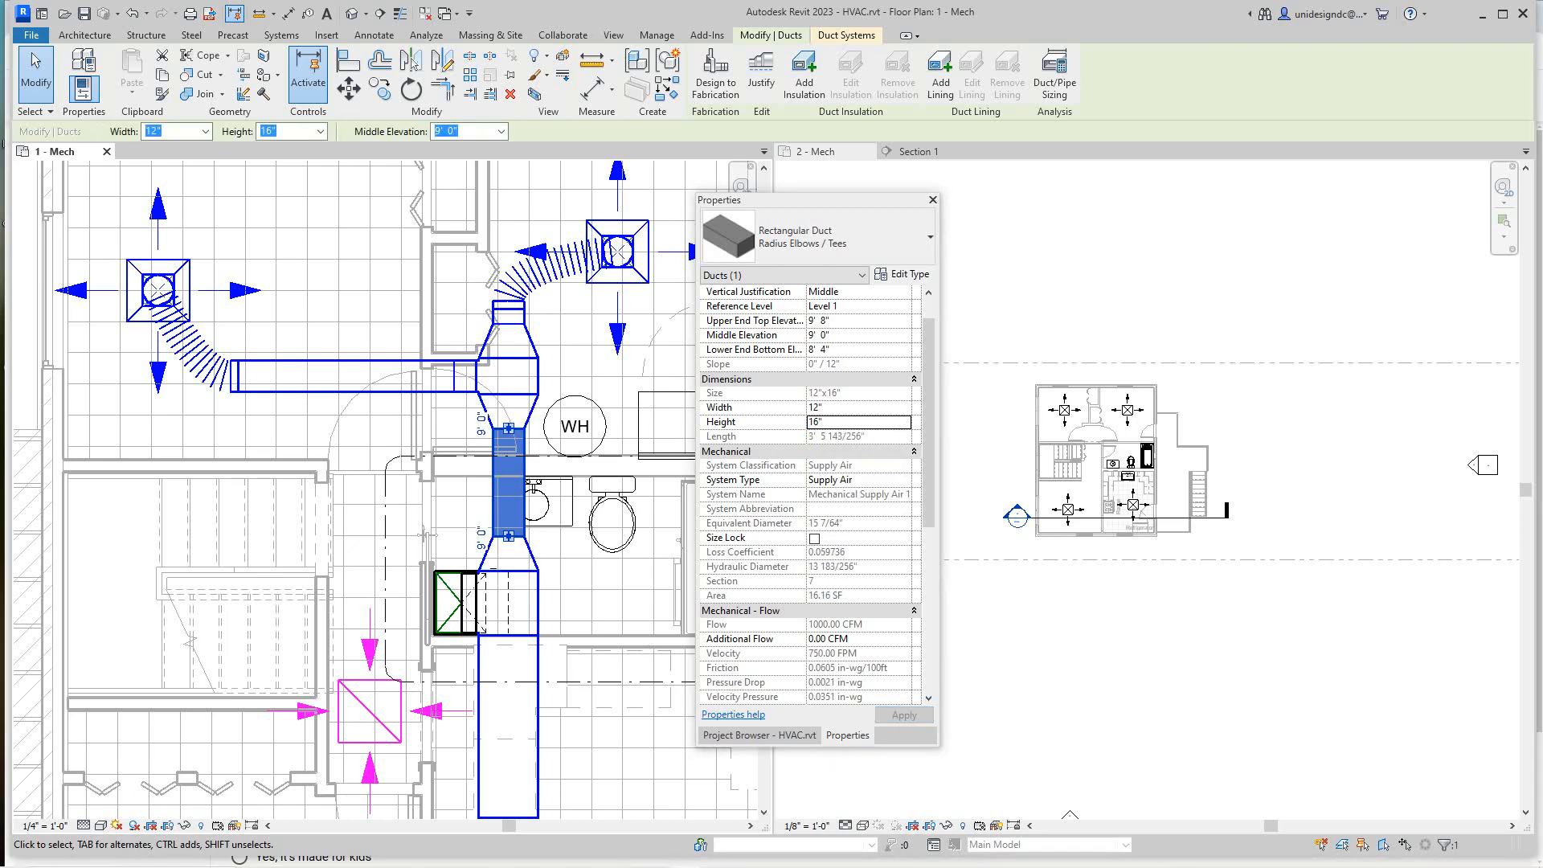
{"action": "key", "text": "Escape"}
Compare the resized segment with the lower trunk segment in 1 - Mech and inspect the lower segment's properties.
{"action": "scroll", "coordinate": [622, 551], "scroll_direction": "down", "scroll_amount": 3}
{"action": "scroll", "coordinate": [568, 535], "scroll_direction": "up", "scroll_amount": 2}
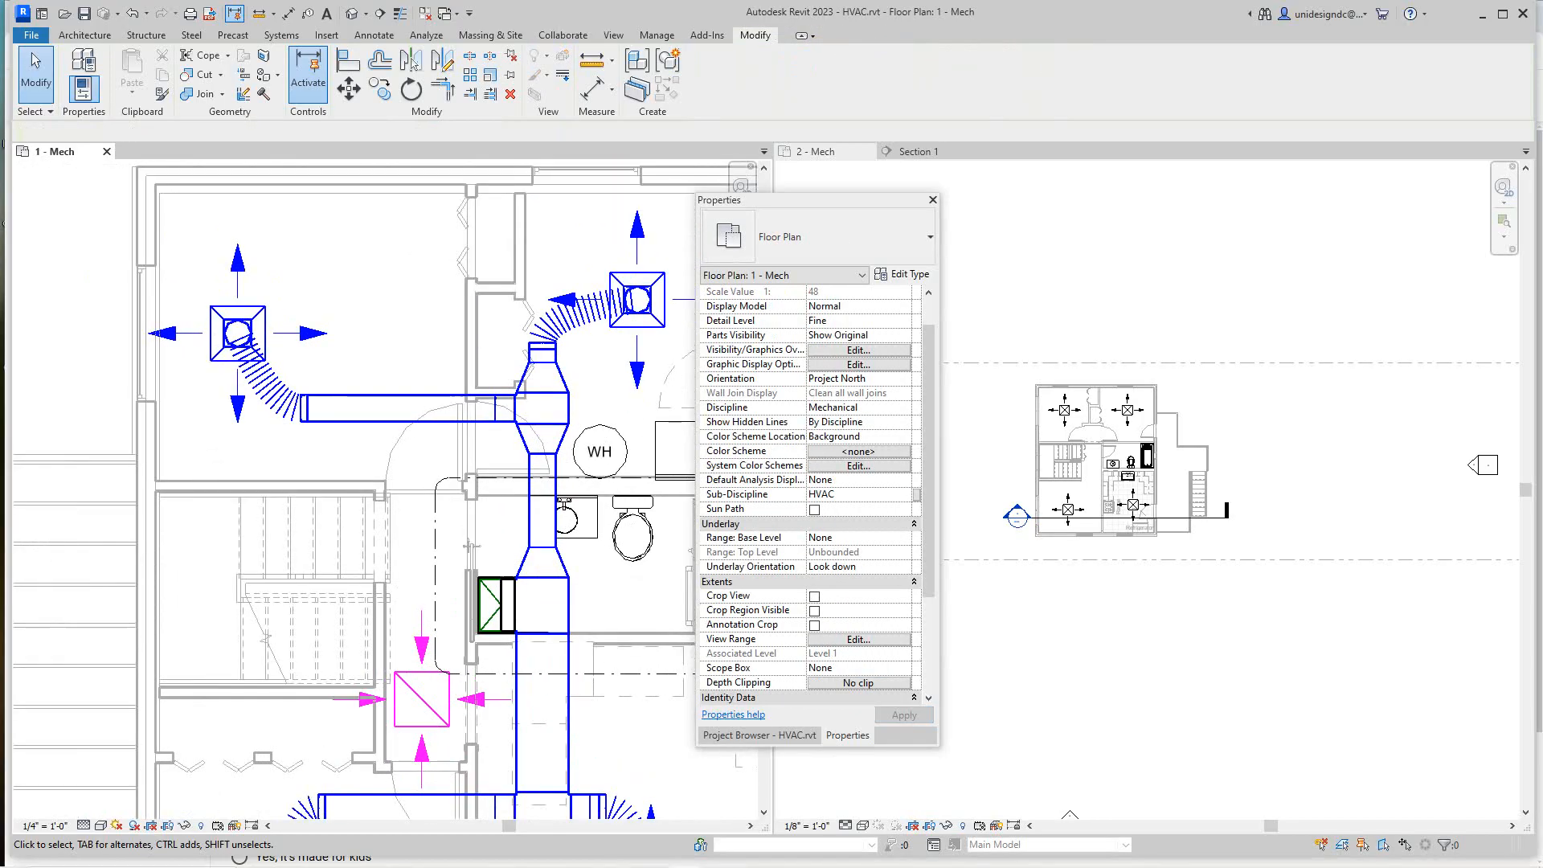
{"action": "scroll", "coordinate": [566, 539], "scroll_direction": "down", "scroll_amount": 2}
{"action": "middle_click_drag", "start_coordinate": [567, 539], "coordinate": [477, 491]}
{"action": "scroll", "coordinate": [471, 491], "scroll_direction": "up", "scroll_amount": 2}
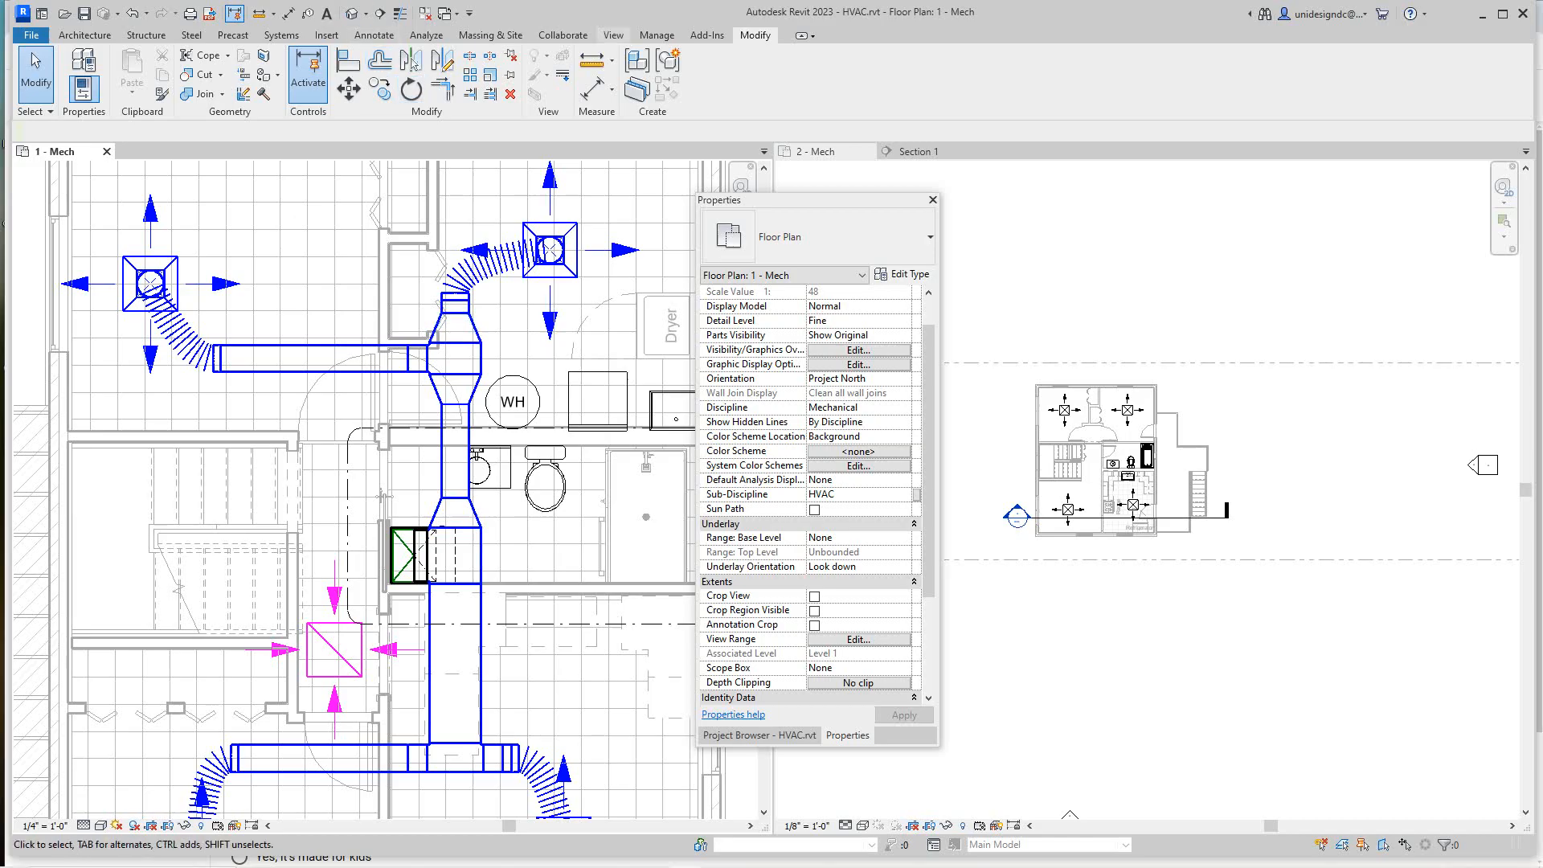
{"action": "left_click", "coordinate": [656, 35]}
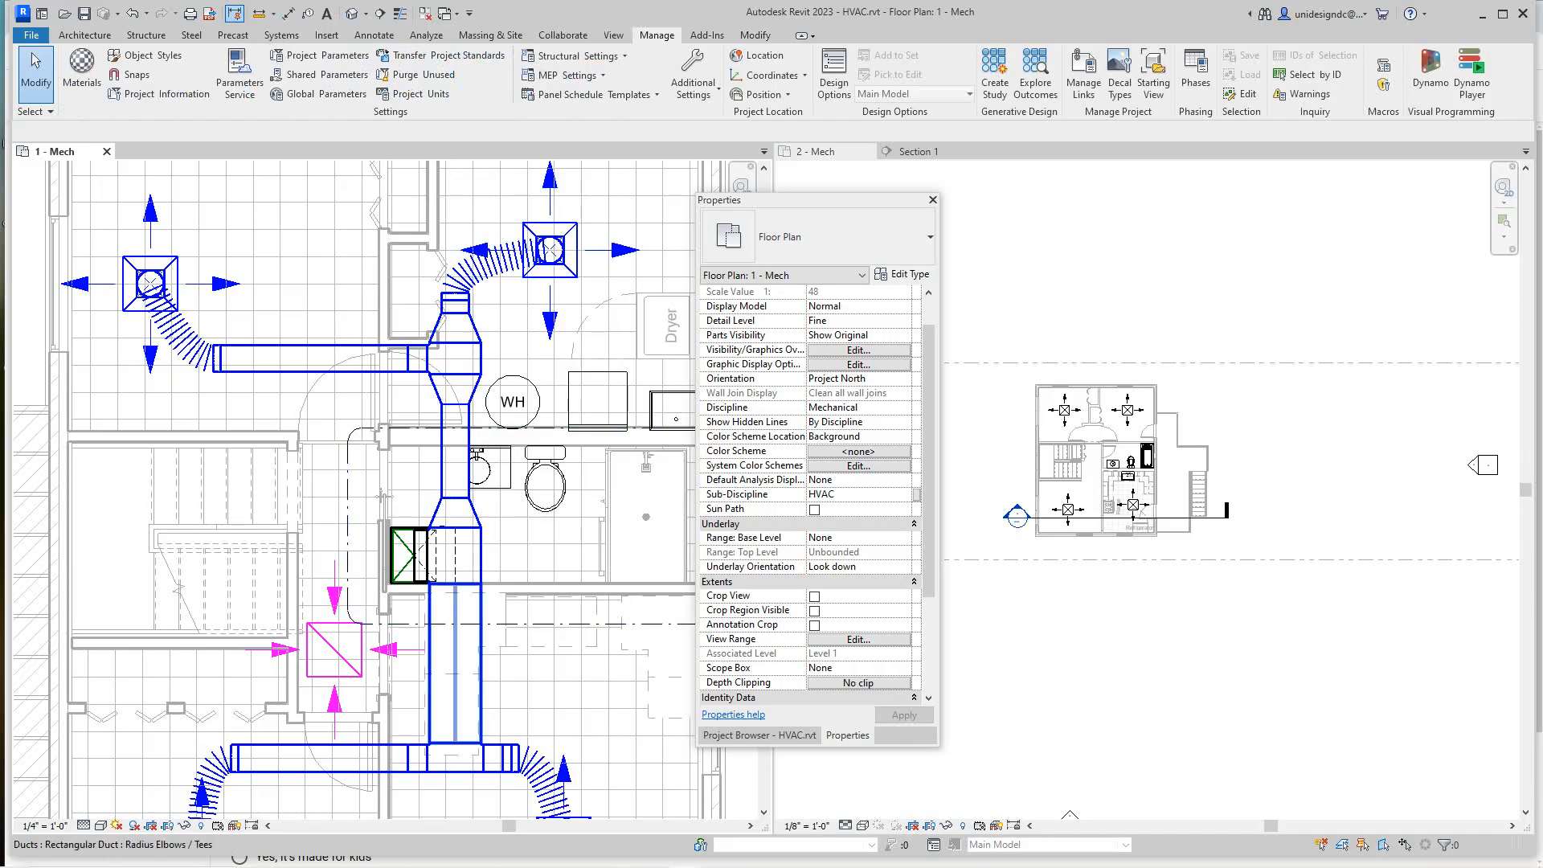
{"action": "left_click", "coordinate": [455, 659]}
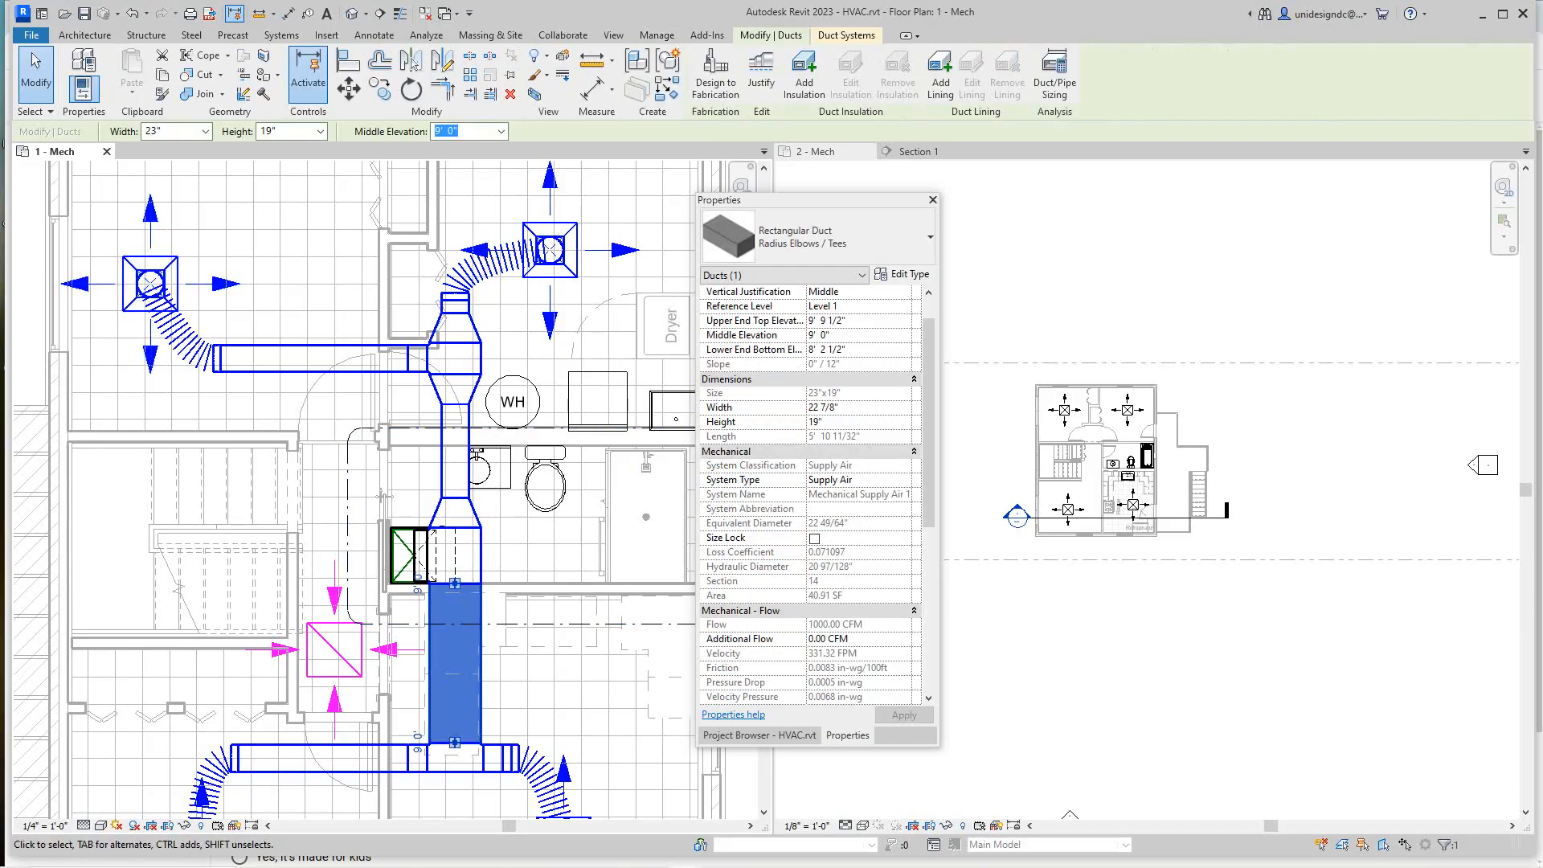
{"action": "left_click", "coordinate": [1025, 321]}
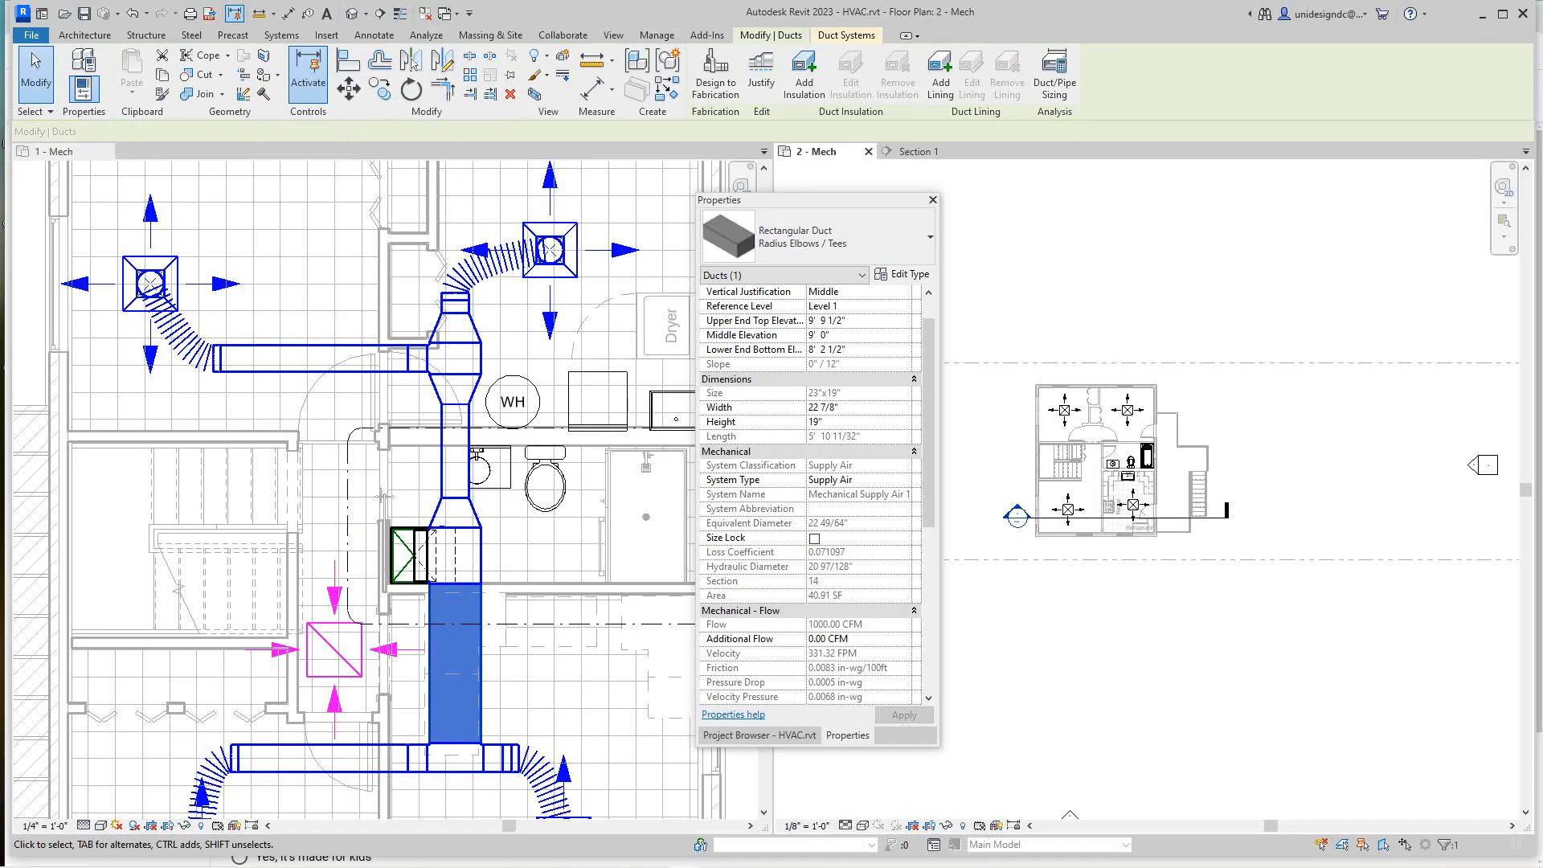
{"action": "key", "text": "Escape"}
{"action": "key", "text": "Escape"}
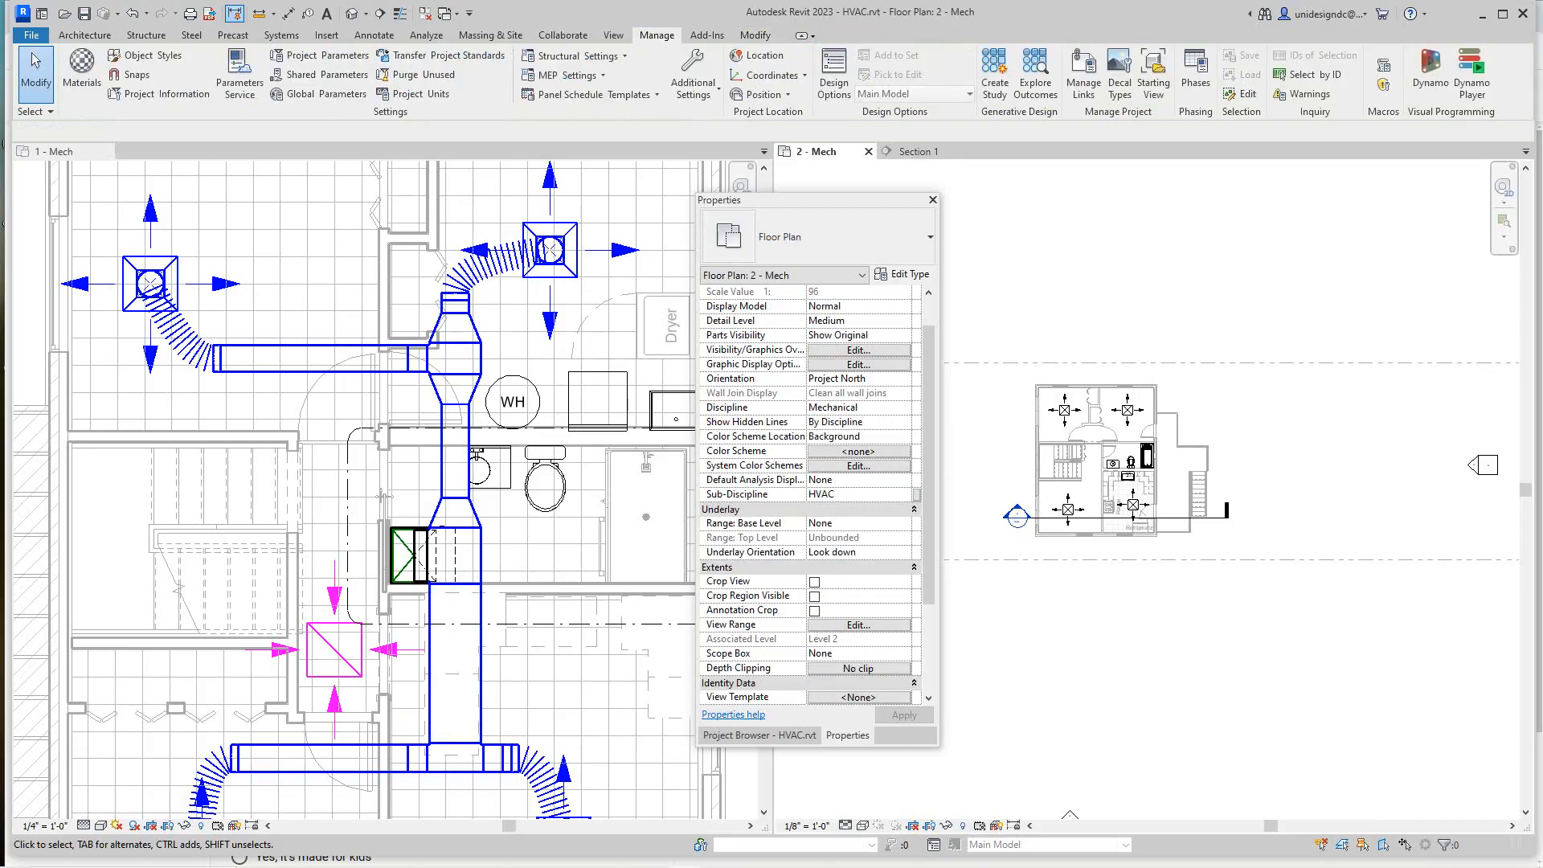
Try to match the lower trunk segment to the resized 12"x16" segment with Match Type Properties.
{"action": "left_click", "coordinate": [755, 35]}
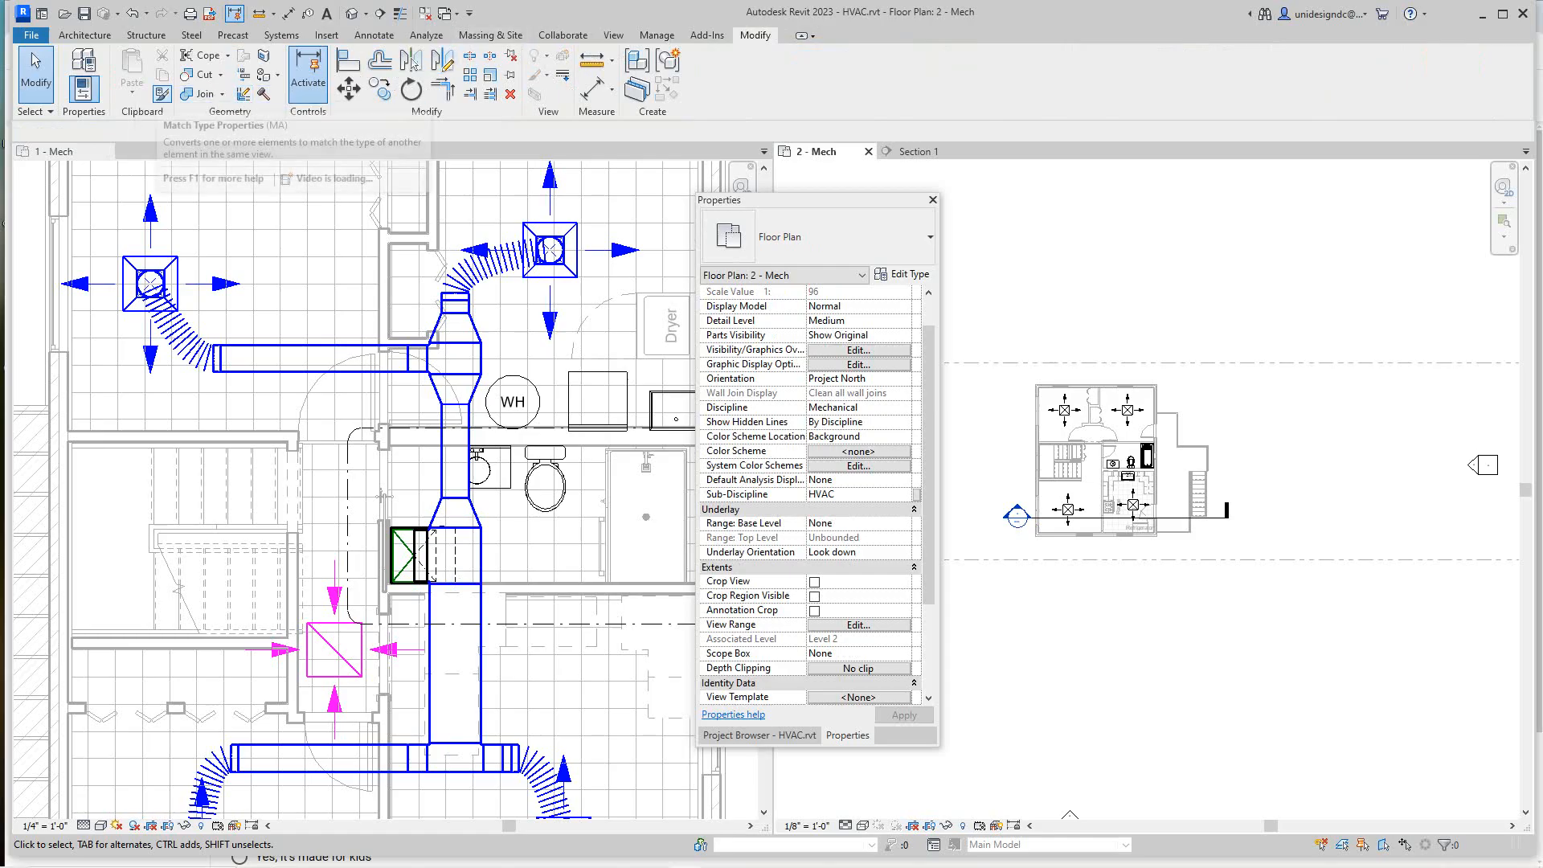
{"action": "left_click", "coordinate": [411, 61]}
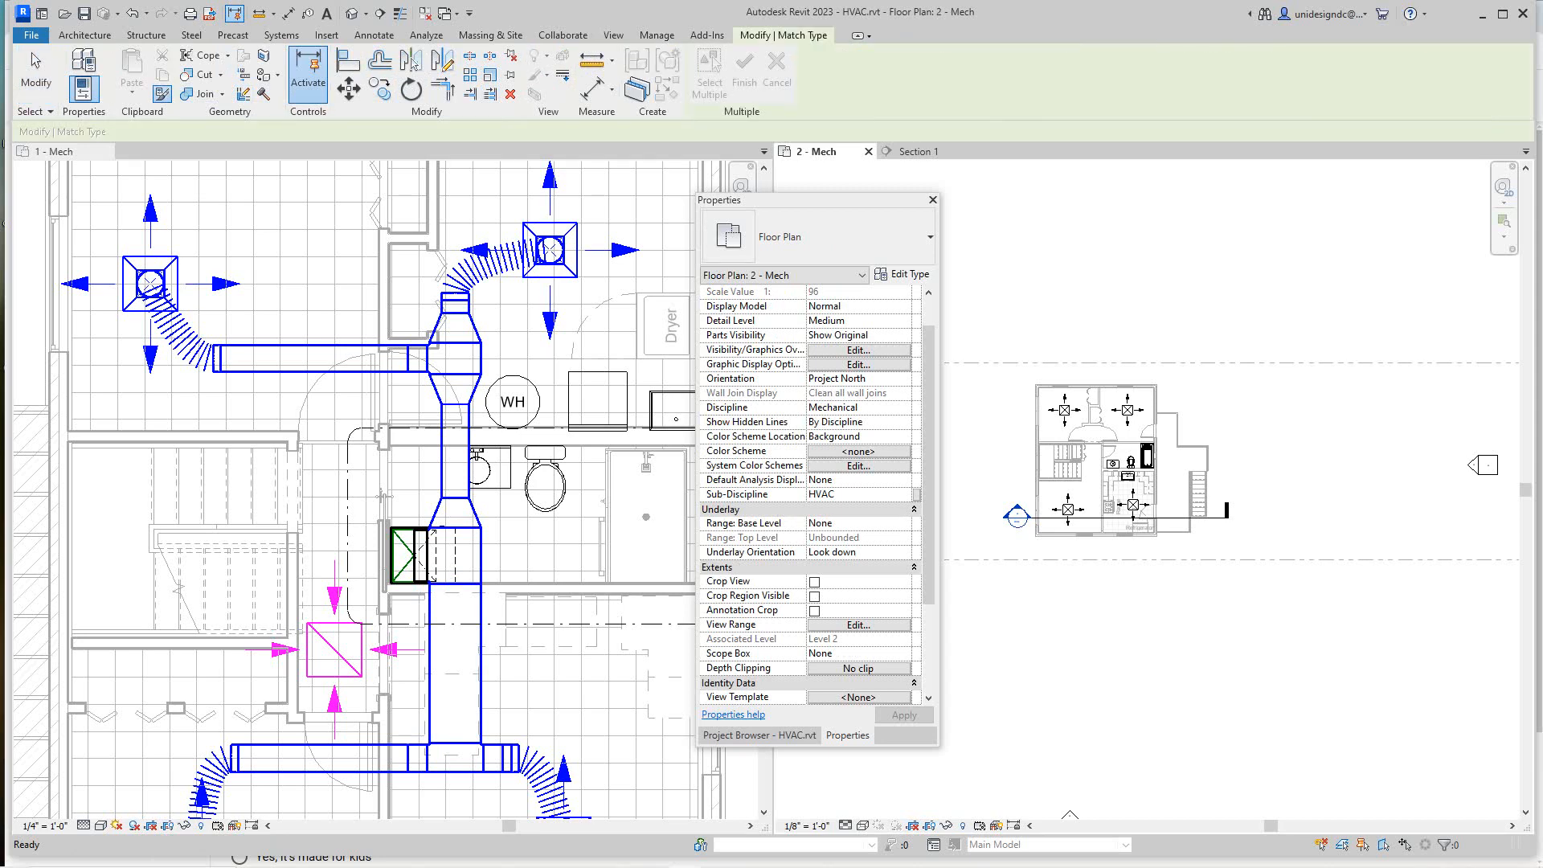
{"action": "left_click", "coordinate": [455, 451]}
{"action": "left_click", "coordinate": [455, 451]}
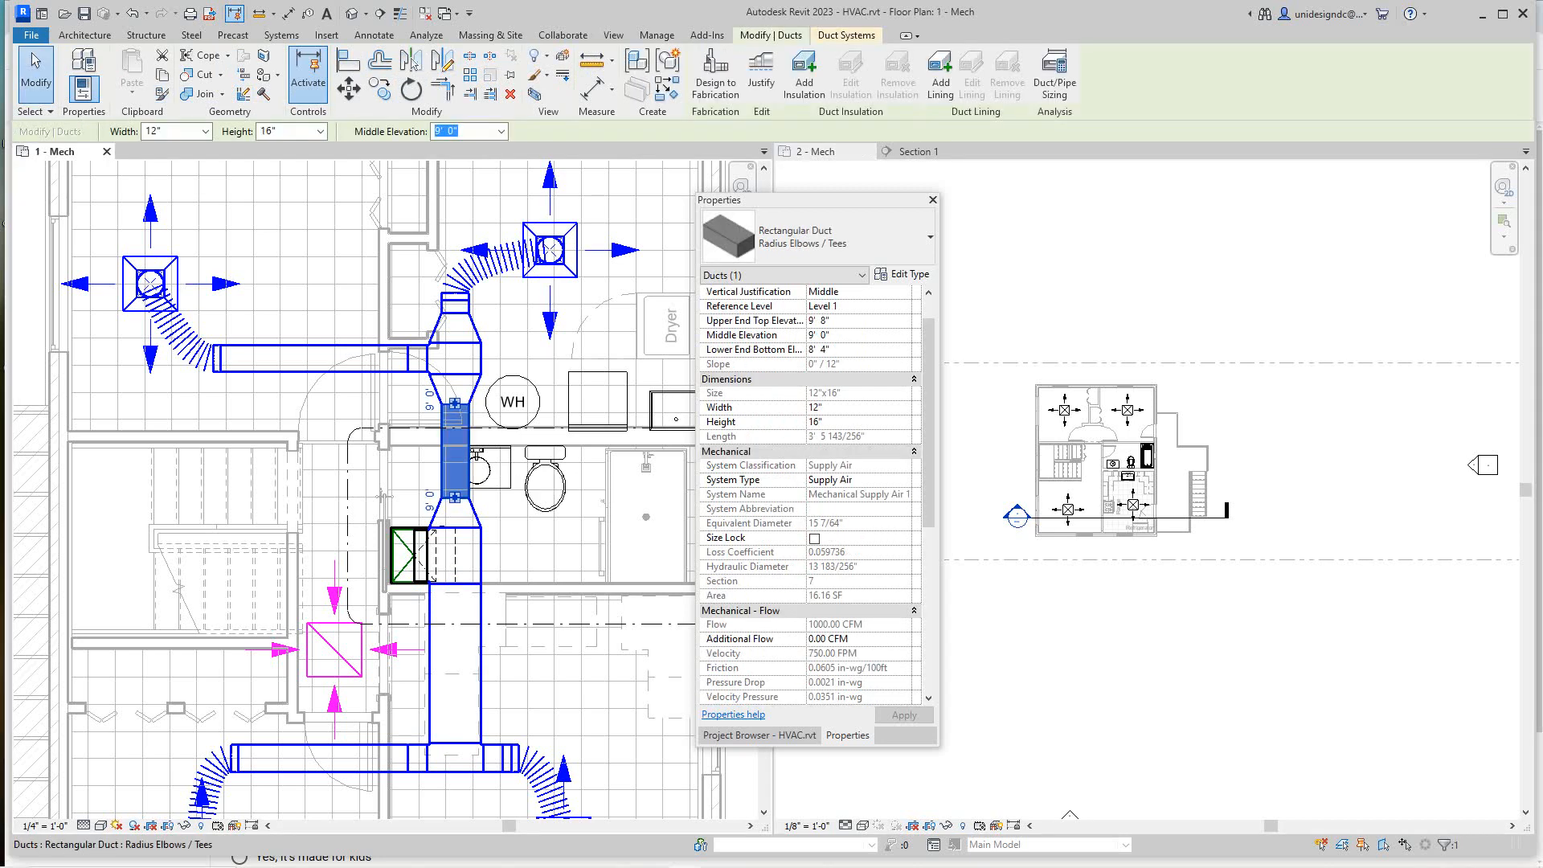
{"action": "left_click", "coordinate": [456, 647]}
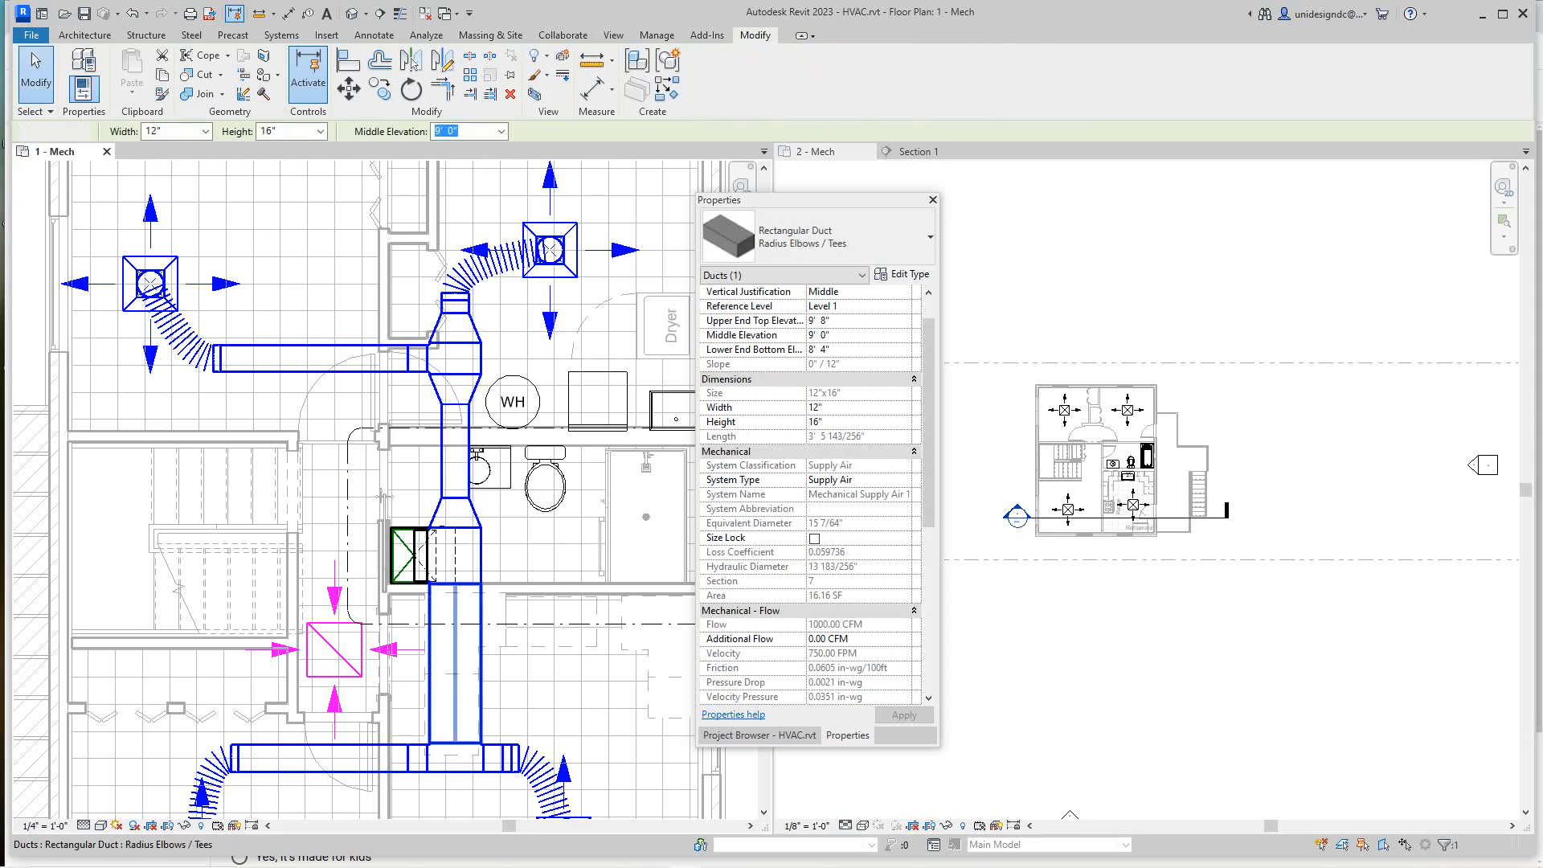
{"action": "key", "text": "Escape"}
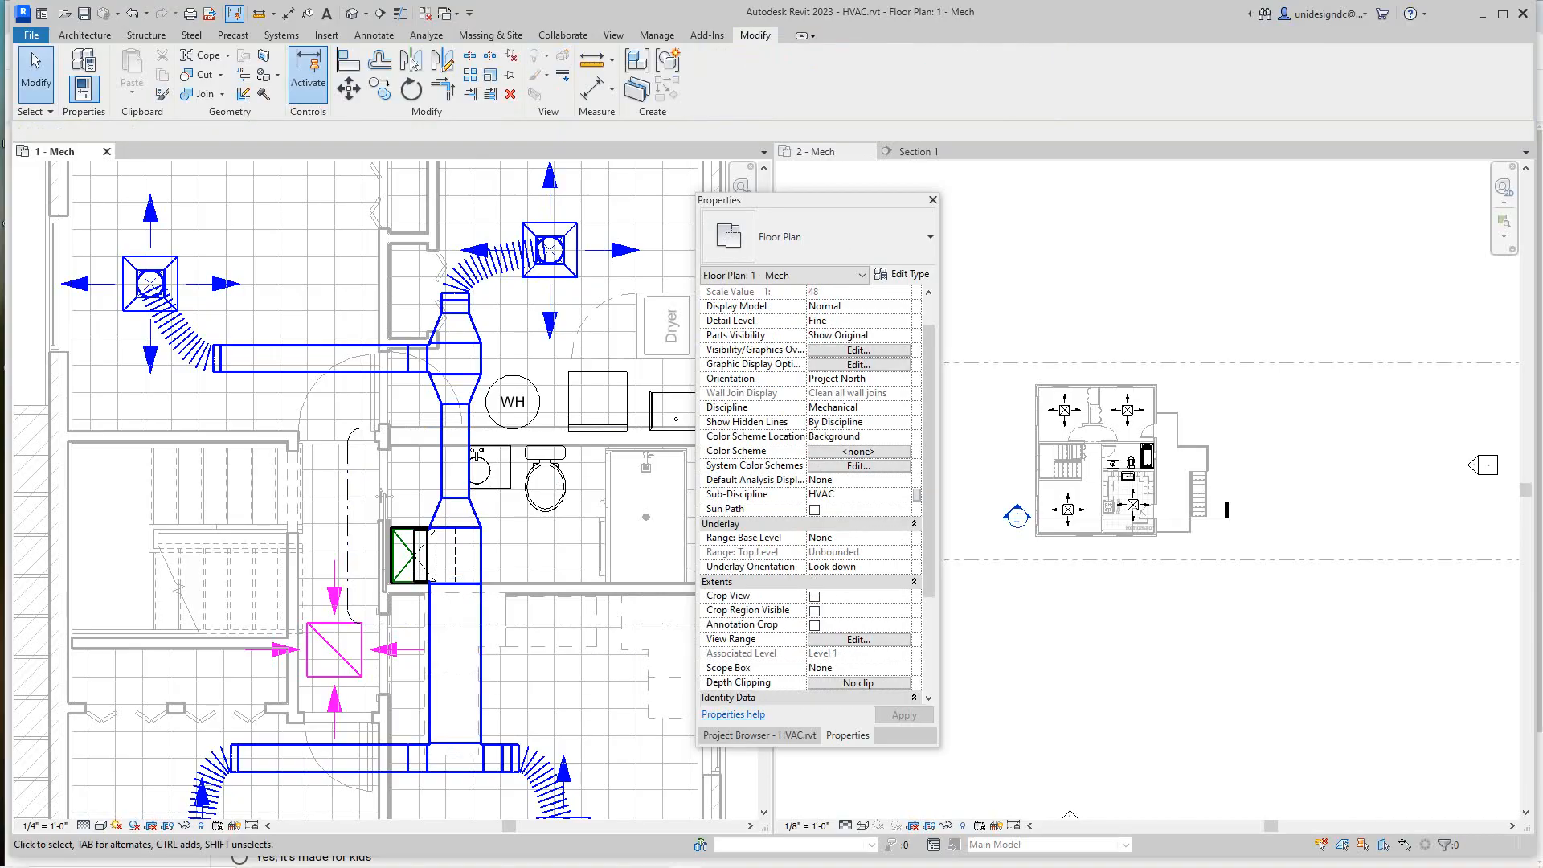
{"action": "left_click", "coordinate": [456, 450]}
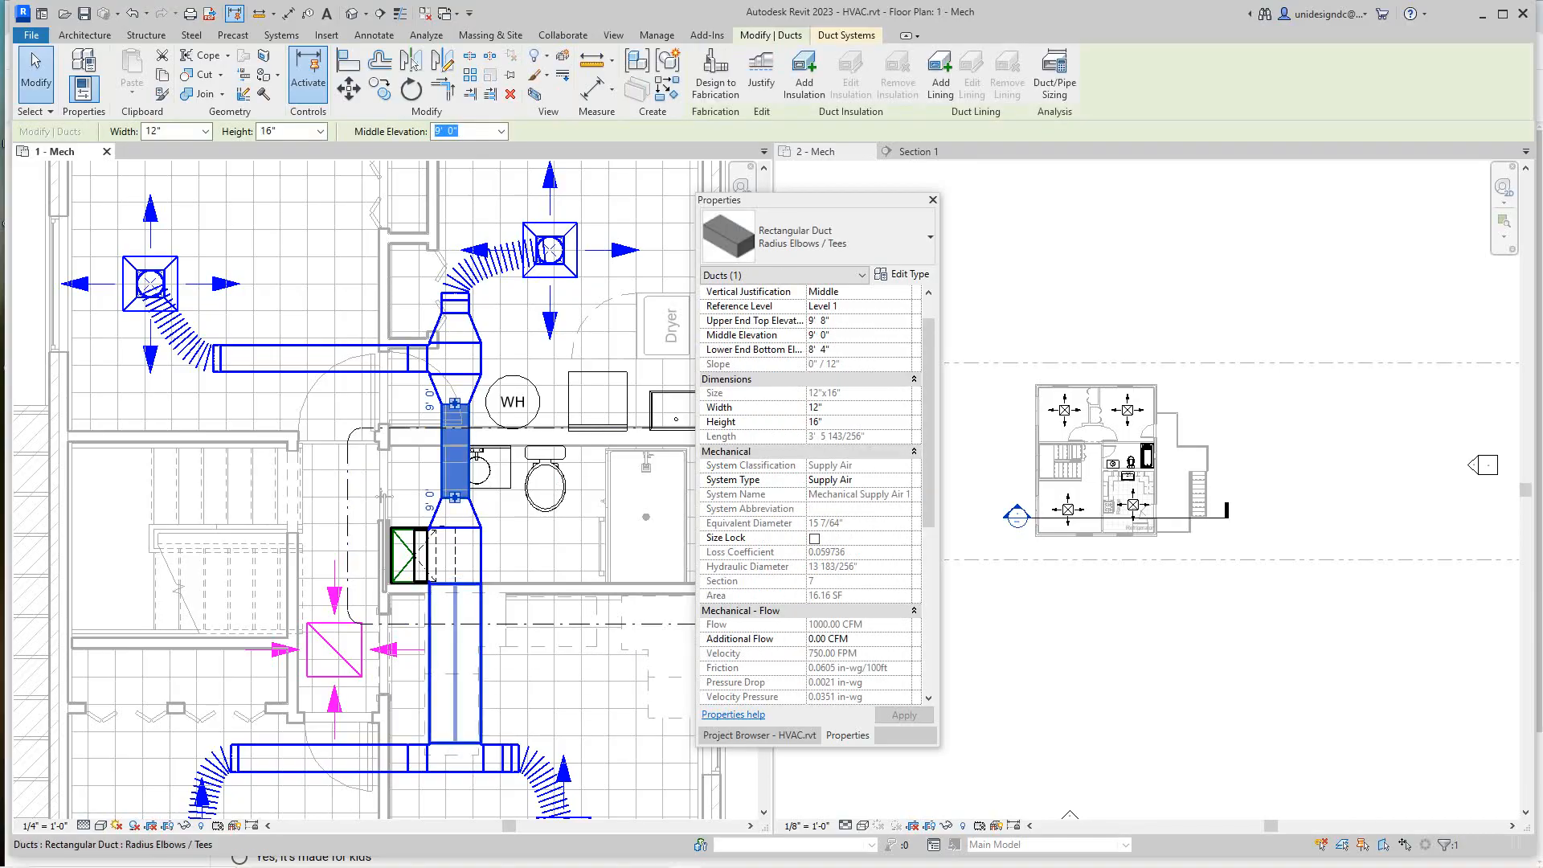
{"action": "left_click", "coordinate": [454, 635]}
{"action": "scroll", "coordinate": [432, 524], "scroll_direction": "down", "scroll_amount": 2}
{"action": "key", "text": "Escape"}
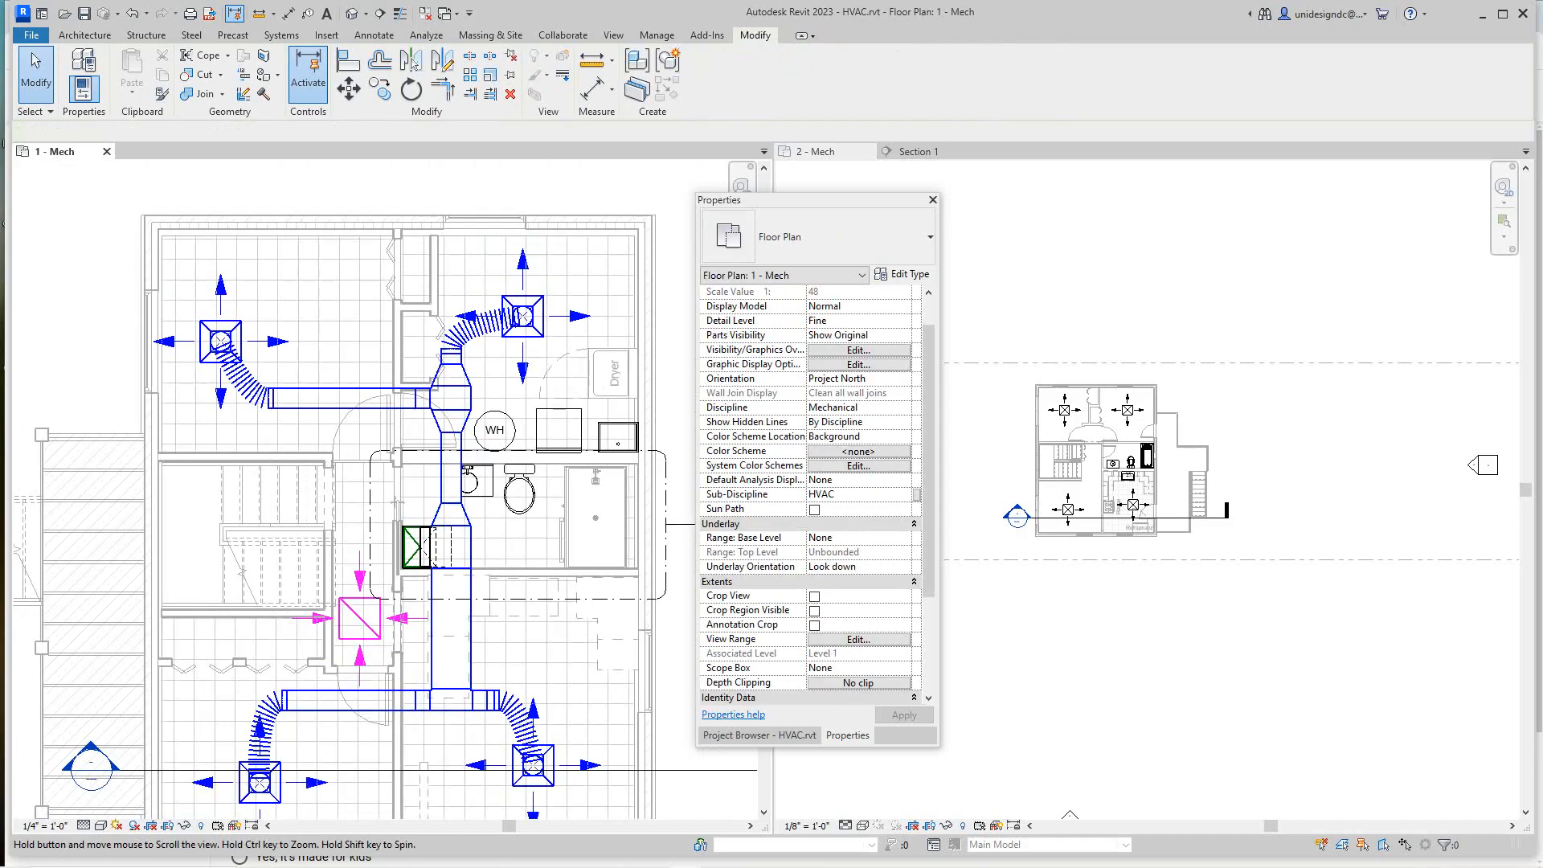
Select the lower trunk segment, review the available rectangular, oval and round duct types, and leave its type as is.
{"action": "middle_click_drag", "start_coordinate": [433, 524], "coordinate": [429, 401]}
{"action": "scroll", "coordinate": [475, 503], "scroll_direction": "up", "scroll_amount": 3}
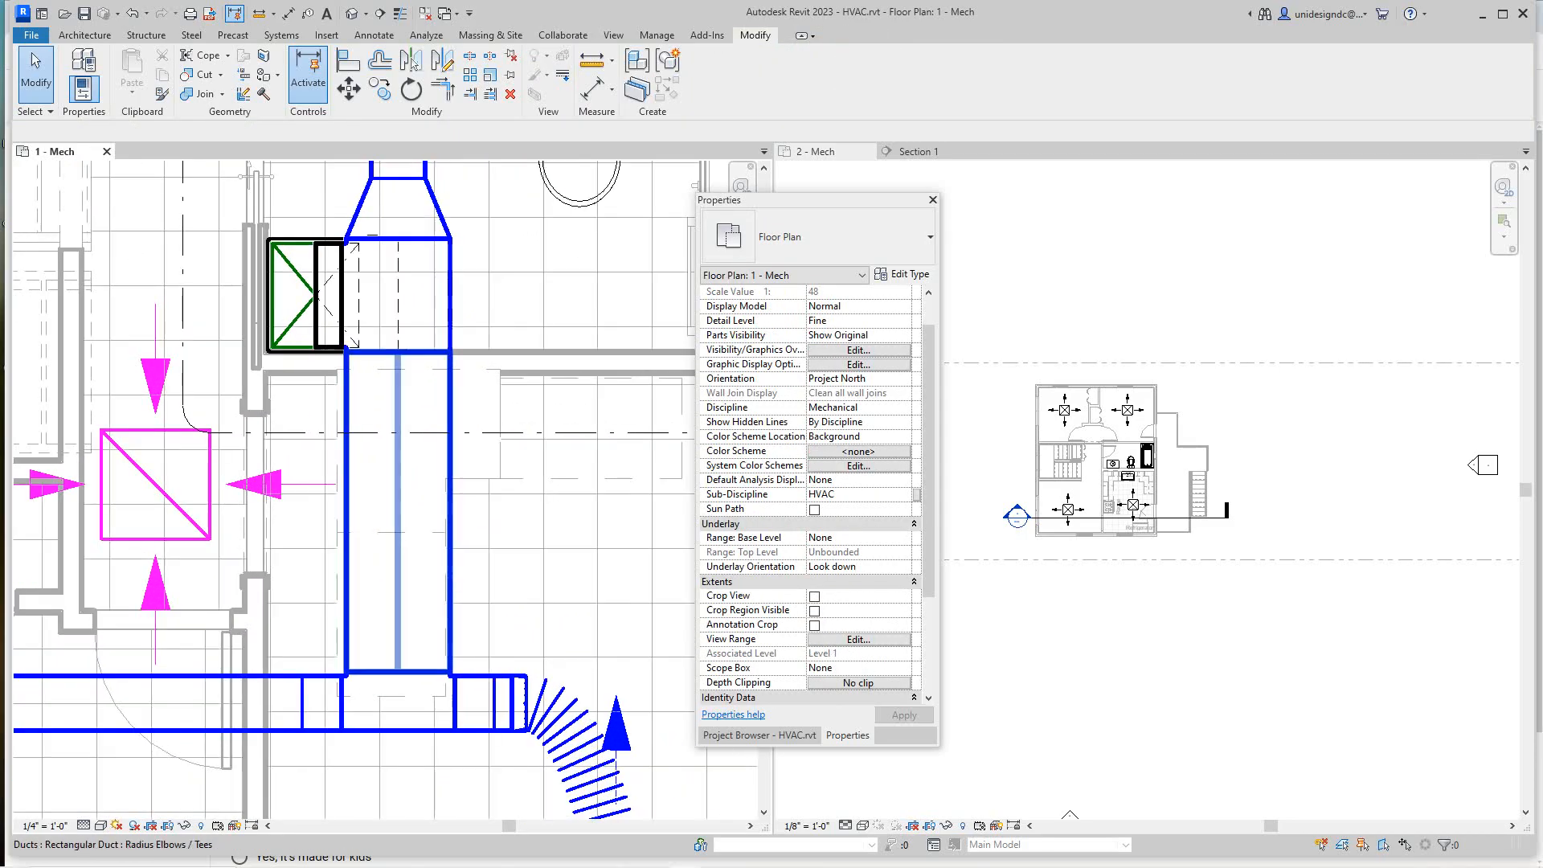
{"action": "left_click", "coordinate": [452, 504]}
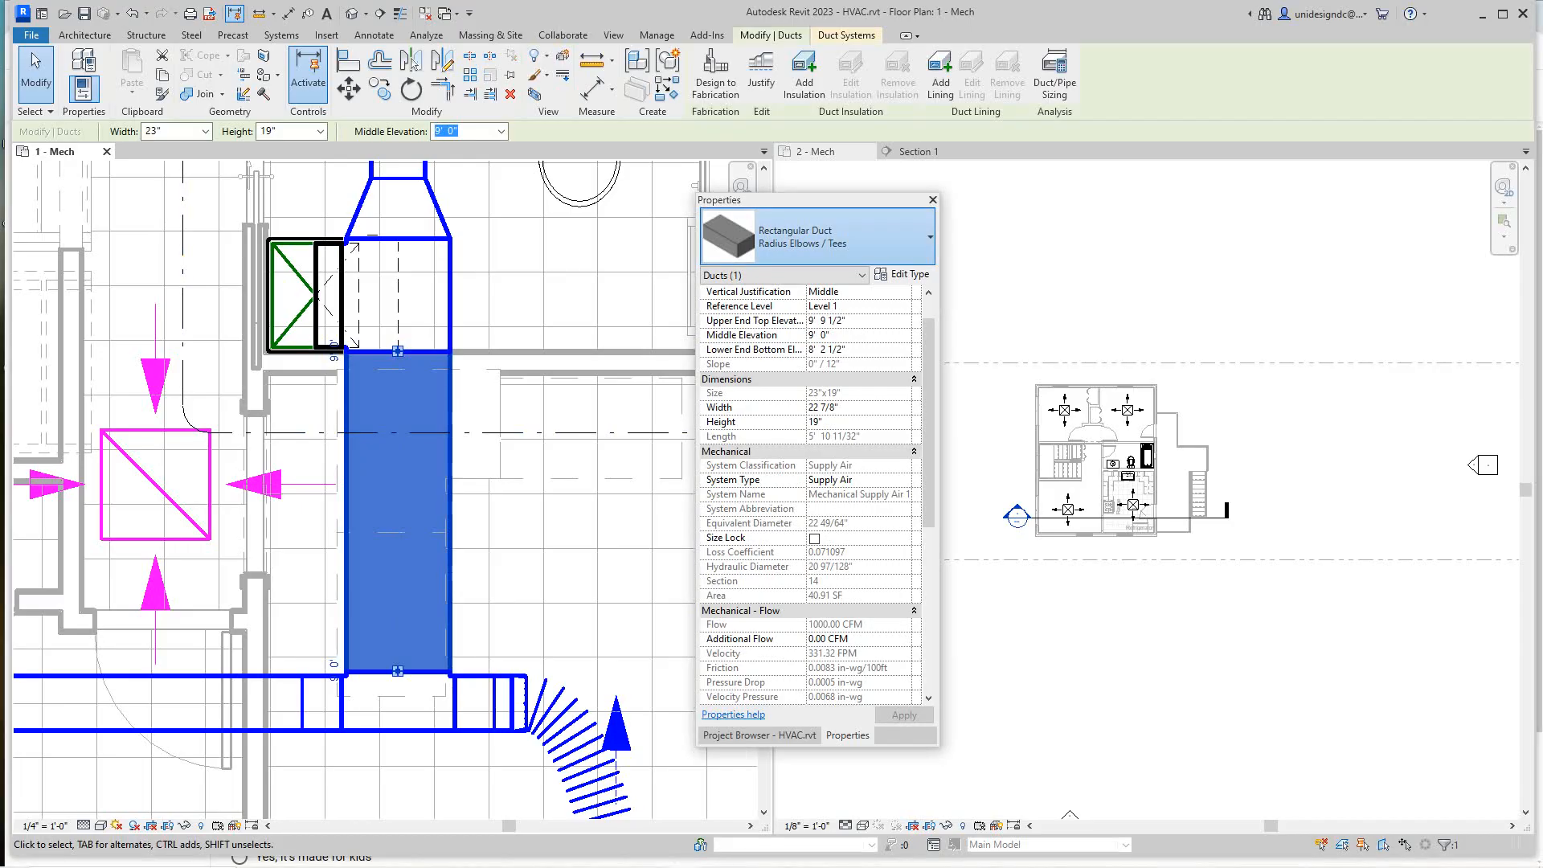
{"action": "left_click", "coordinate": [816, 235]}
{"action": "left_click", "coordinate": [1005, 394]}
{"action": "left_click", "coordinate": [1005, 394]}
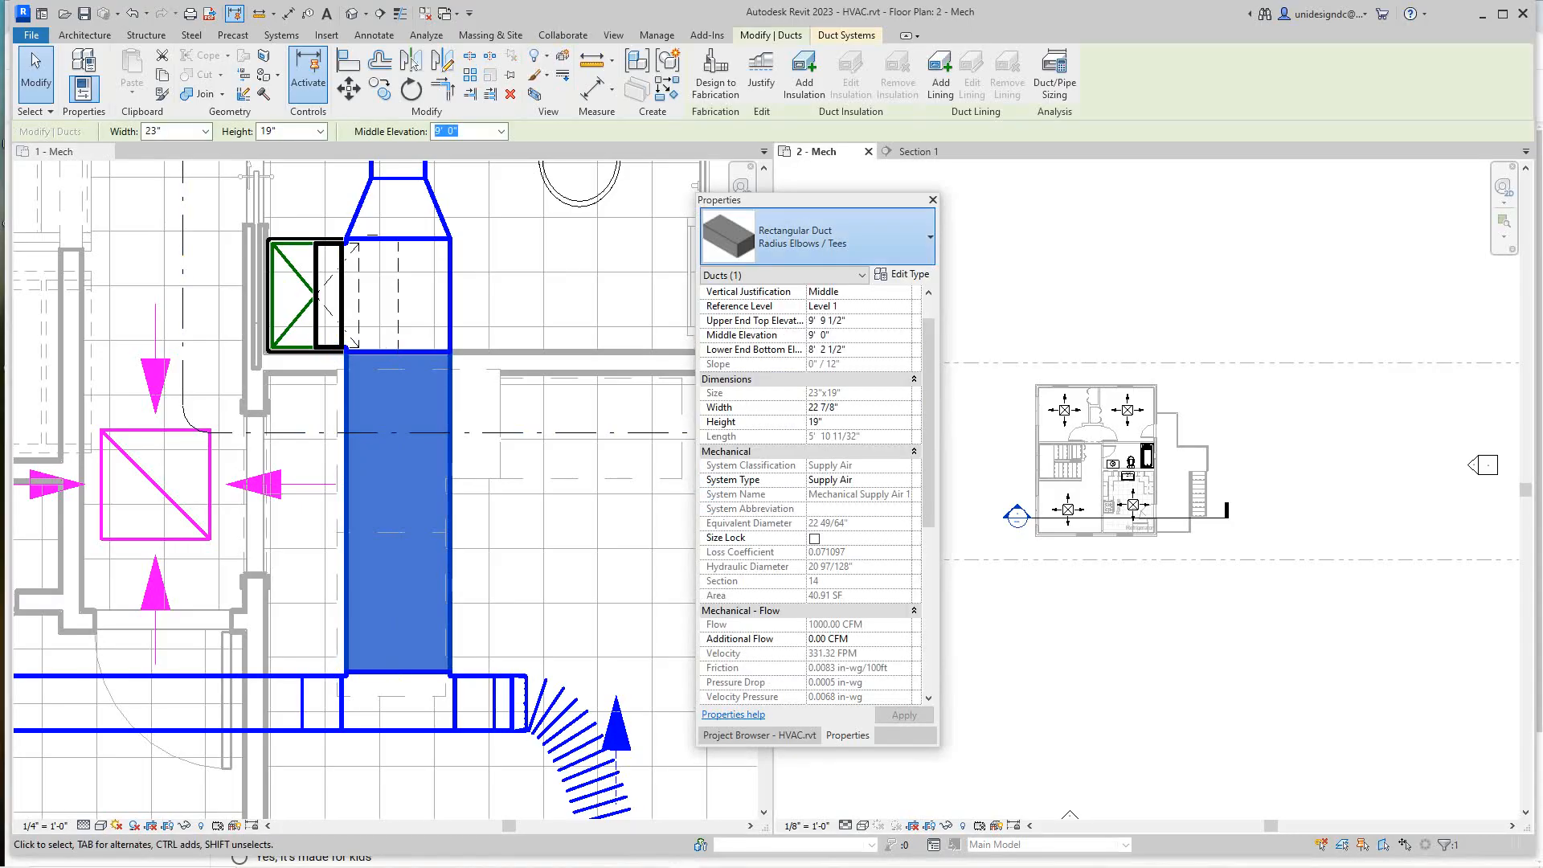
{"action": "left_click", "coordinate": [817, 236]}
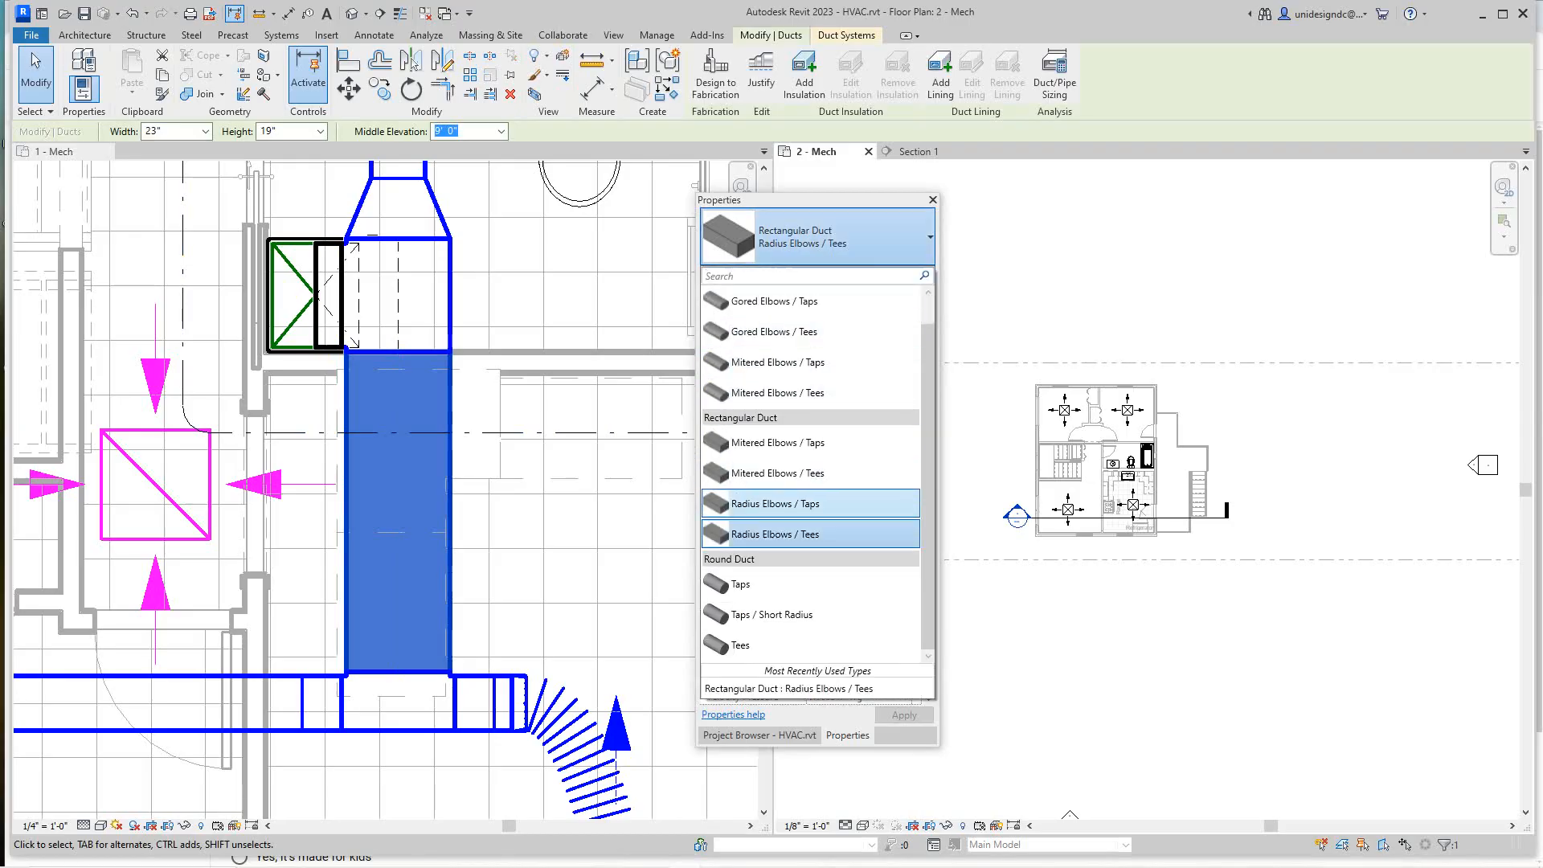
{"action": "scroll", "coordinate": [804, 499], "scroll_direction": "up", "scroll_amount": 1}
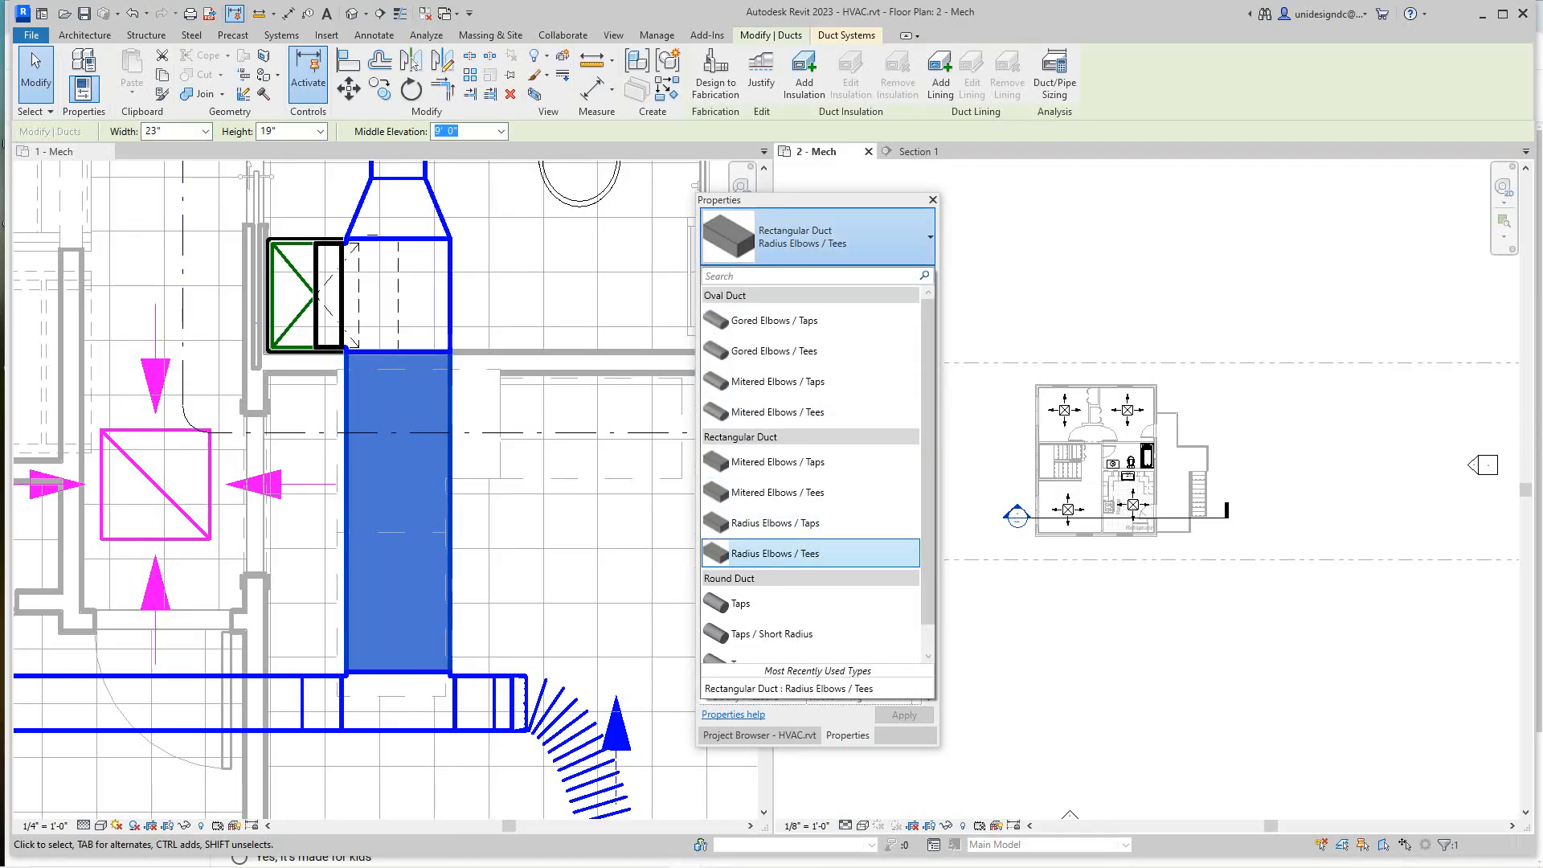
{"action": "scroll", "coordinate": [810, 304], "scroll_direction": "down", "scroll_amount": 1}
{"action": "key", "text": "Escape"}
{"action": "key", "text": "Escape"}
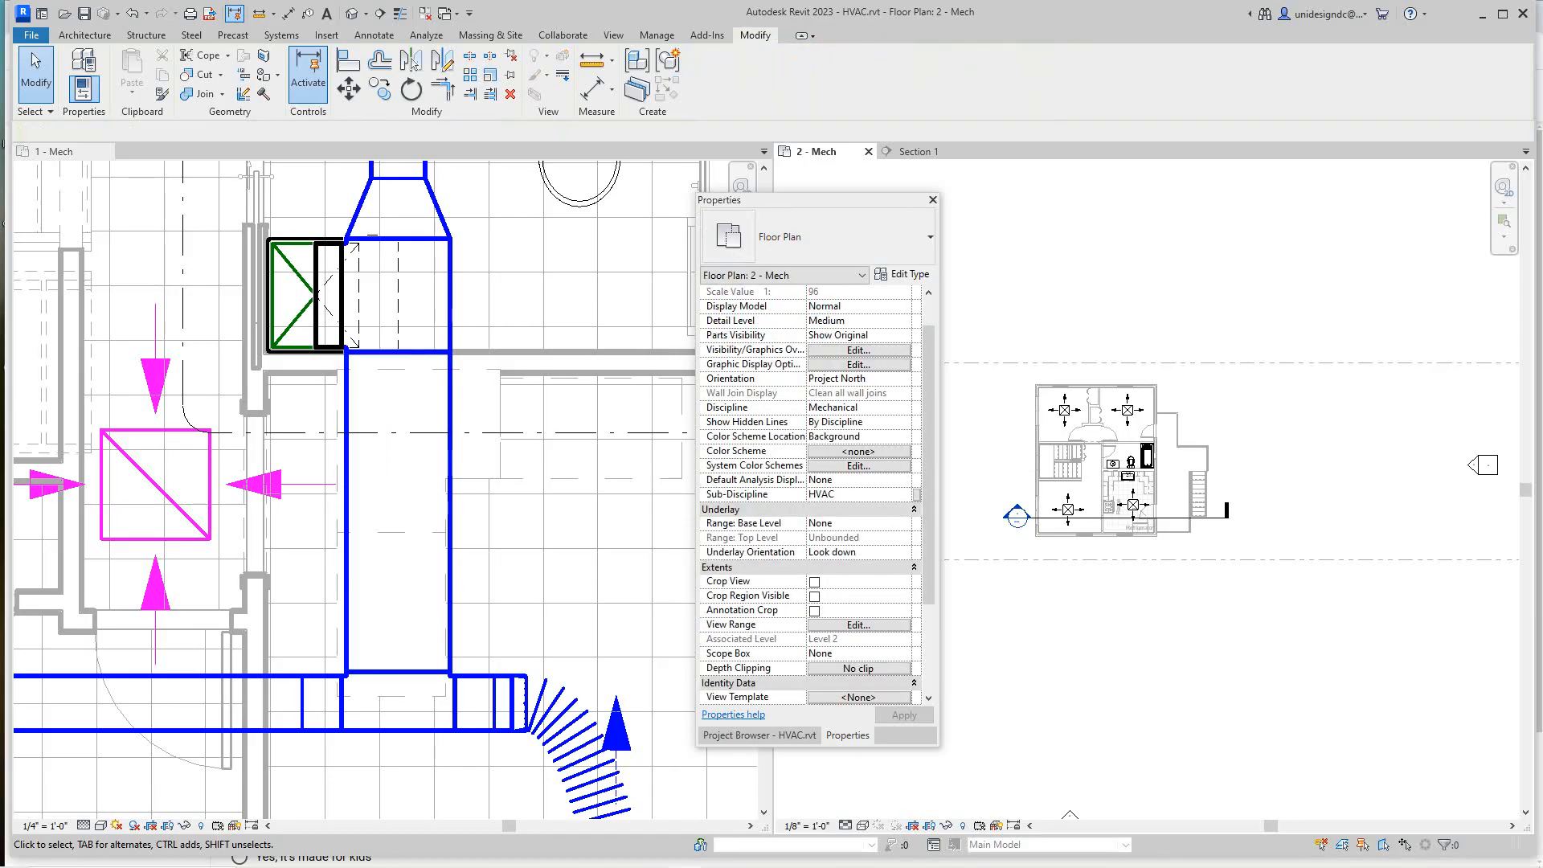
Show the whole Level 1 duct layout and move the Properties palette clear of the Level 2 plan.
{"action": "scroll", "coordinate": [183, 498], "scroll_direction": "down", "scroll_amount": 2}
{"action": "left_click", "coordinate": [259, 500]}
{"action": "scroll", "coordinate": [264, 499], "scroll_direction": "down", "scroll_amount": 1}
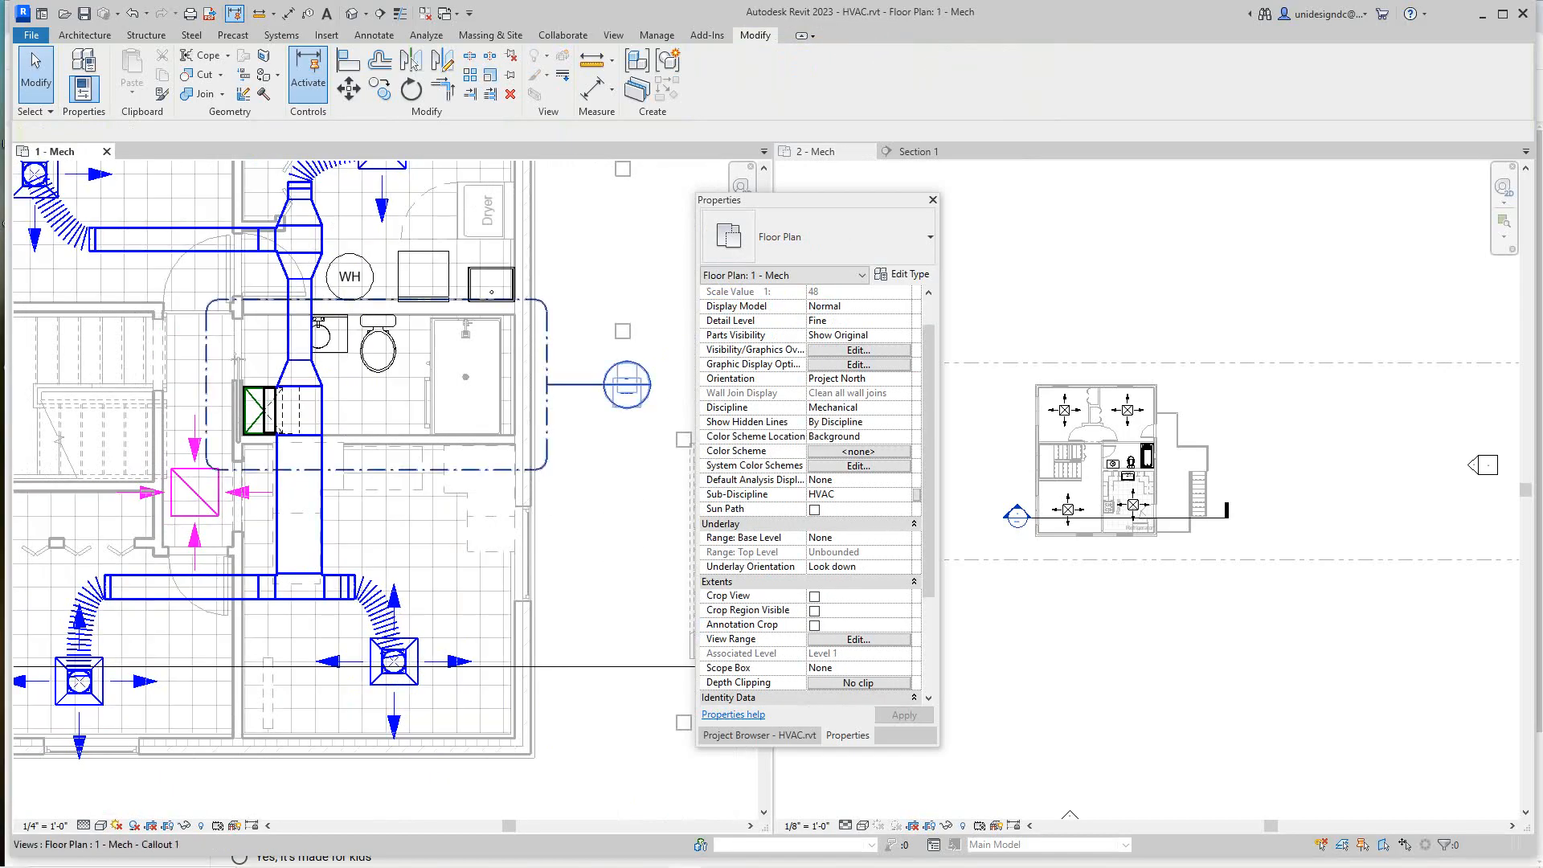
{"action": "scroll", "coordinate": [367, 550], "scroll_direction": "down", "scroll_amount": 3}
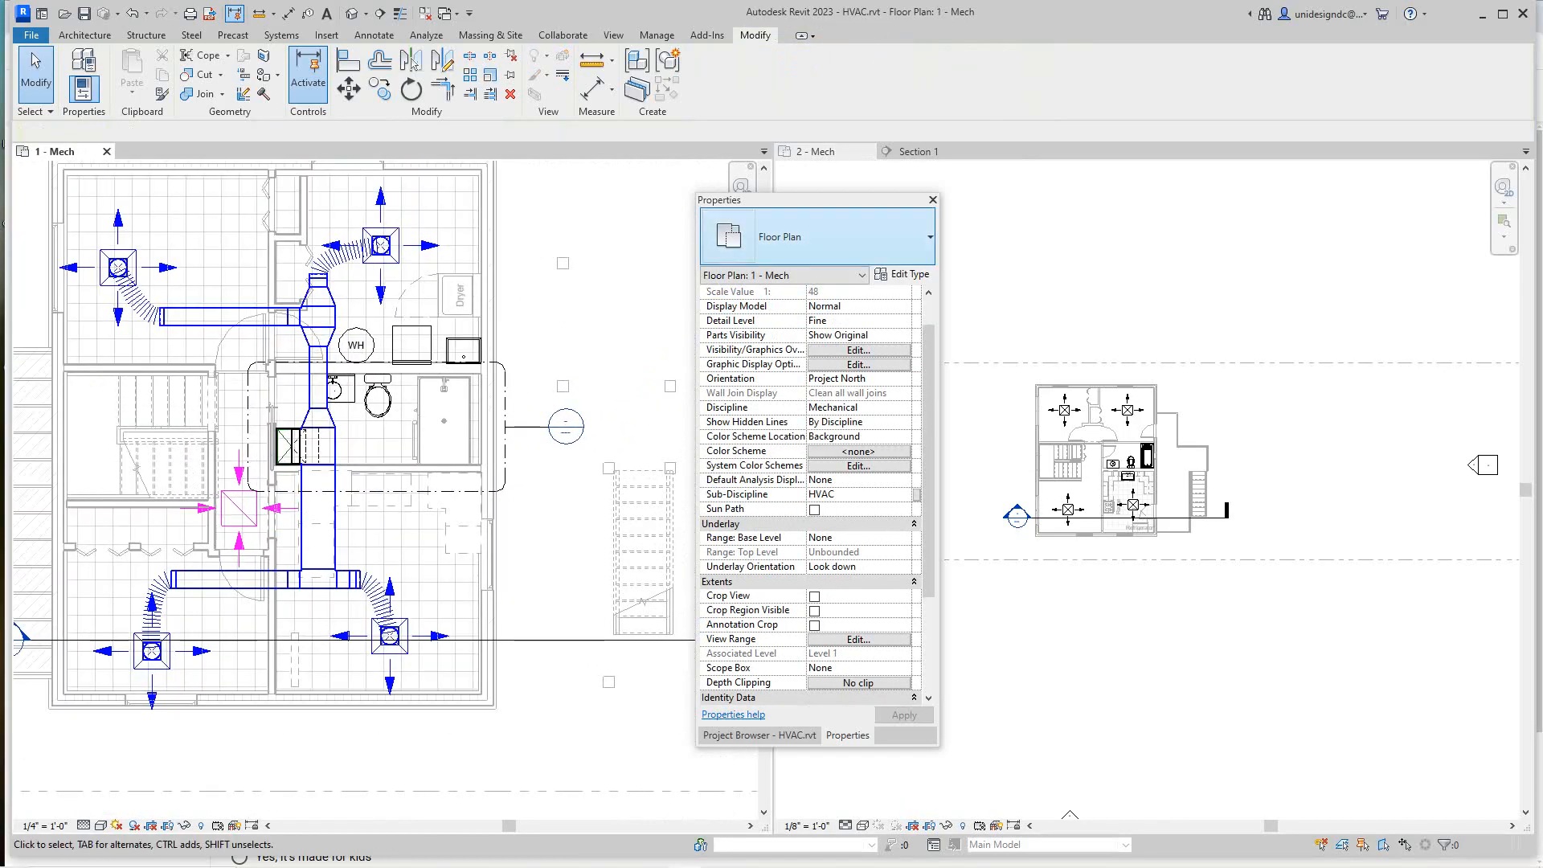
{"action": "left_click_drag", "start_coordinate": [760, 199], "coordinate": [557, 303]}
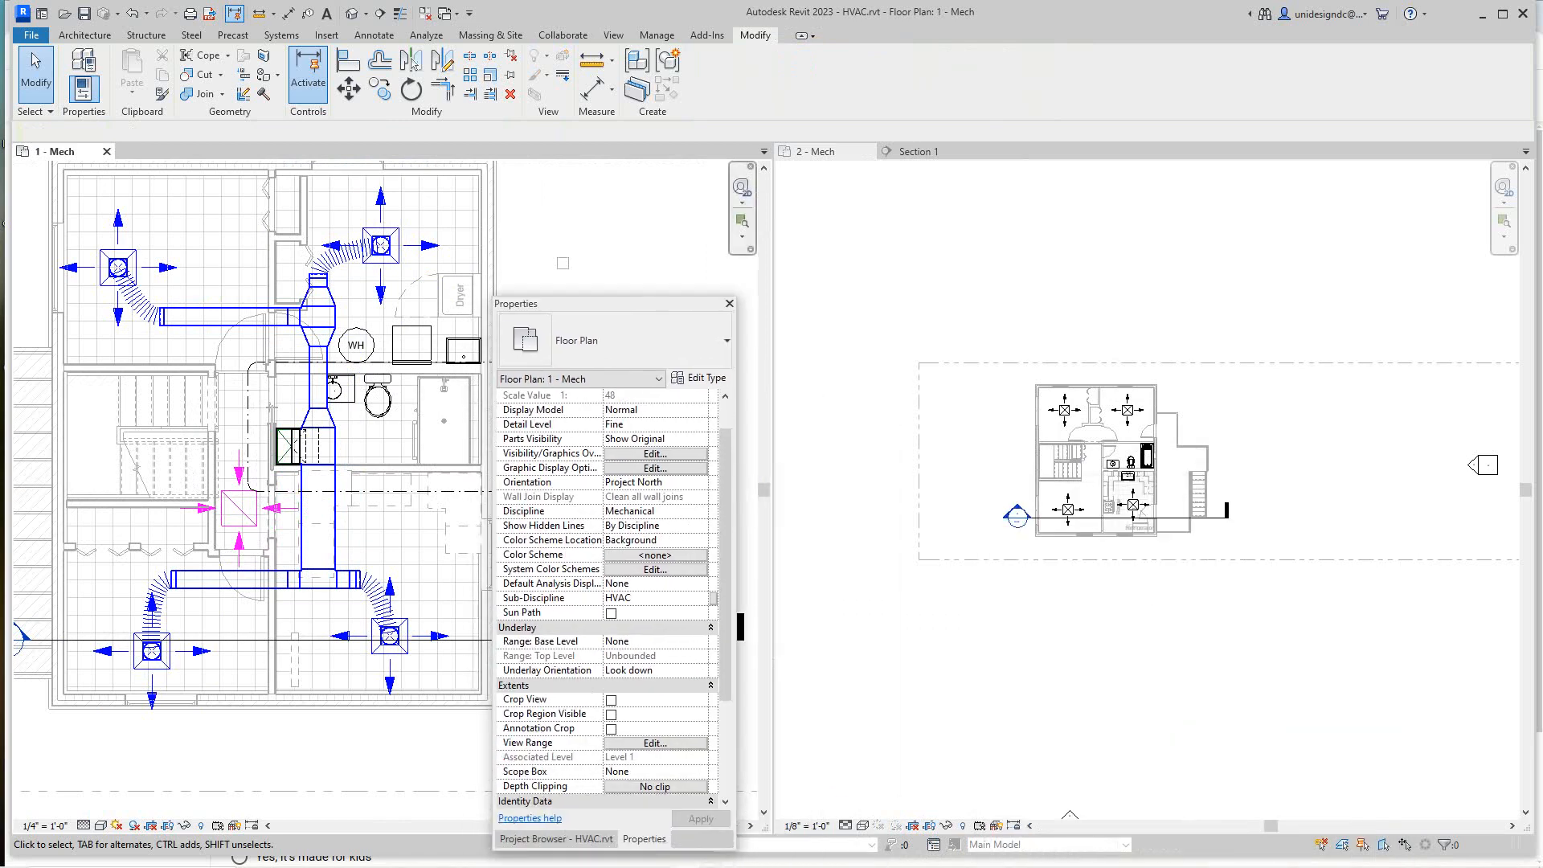
Open the Section 1 view from its section mark in the 2 - Mech floor plan.
{"action": "left_click", "coordinate": [1114, 518]}
{"action": "left_click", "coordinate": [1084, 518]}
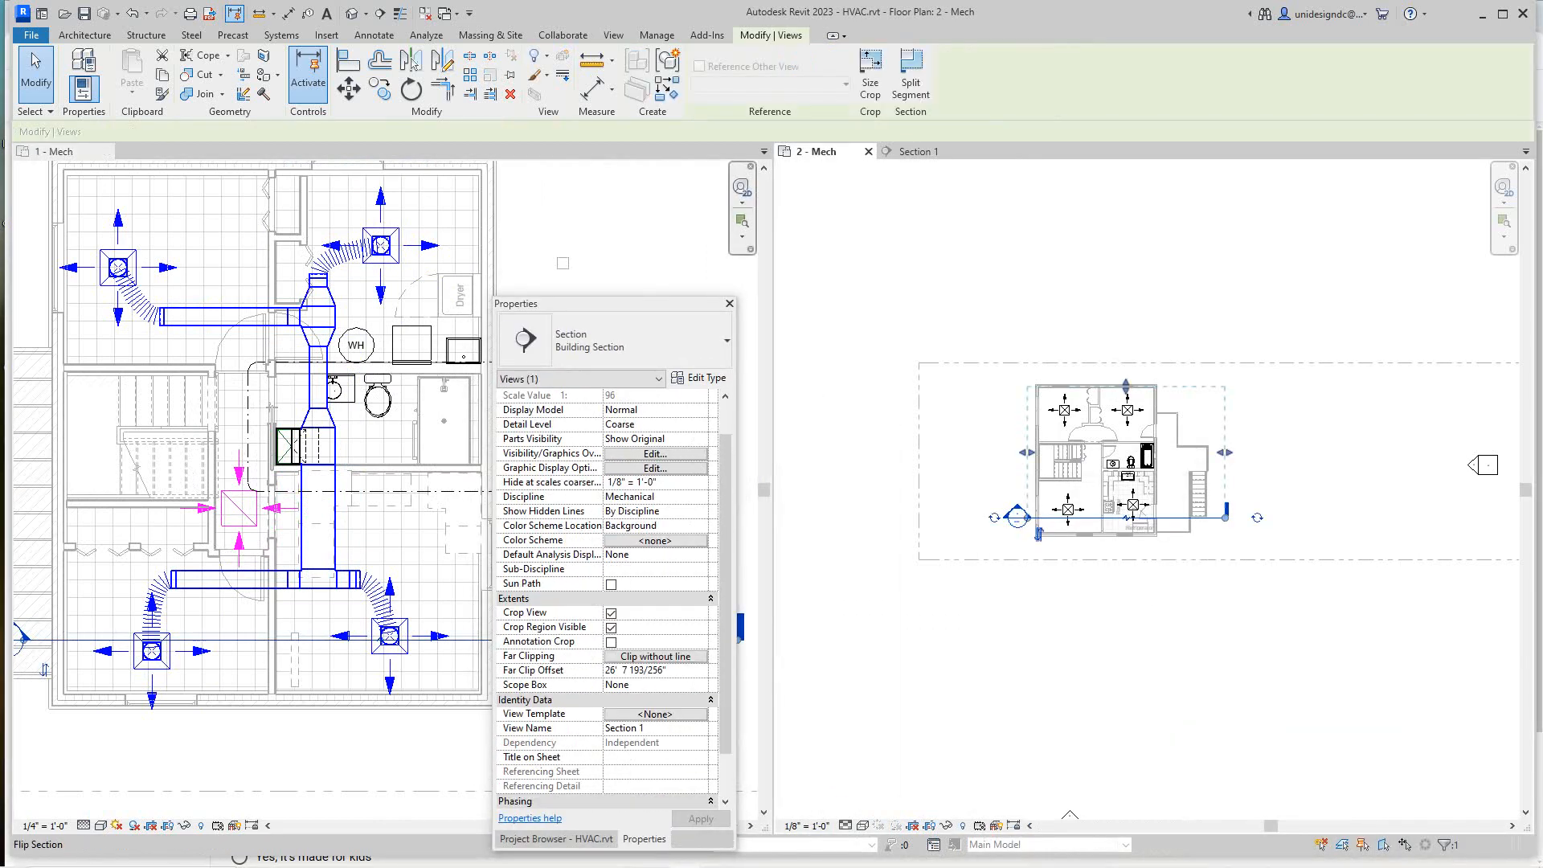
{"action": "scroll", "coordinate": [1069, 464], "scroll_direction": "up", "scroll_amount": 2}
{"action": "key", "text": "Escape"}
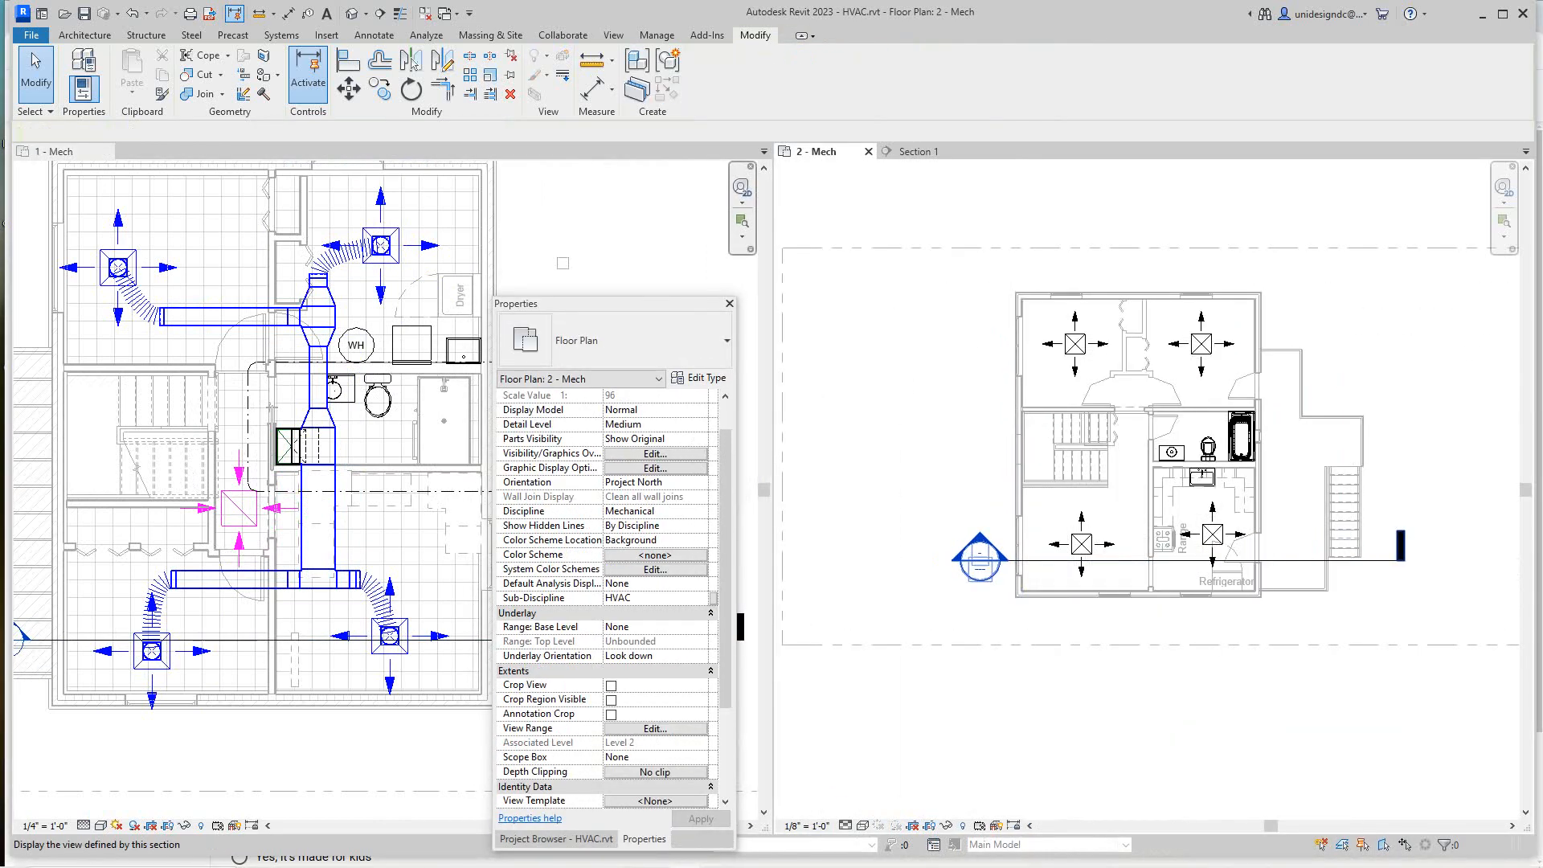
{"action": "double_click", "coordinate": [980, 555]}
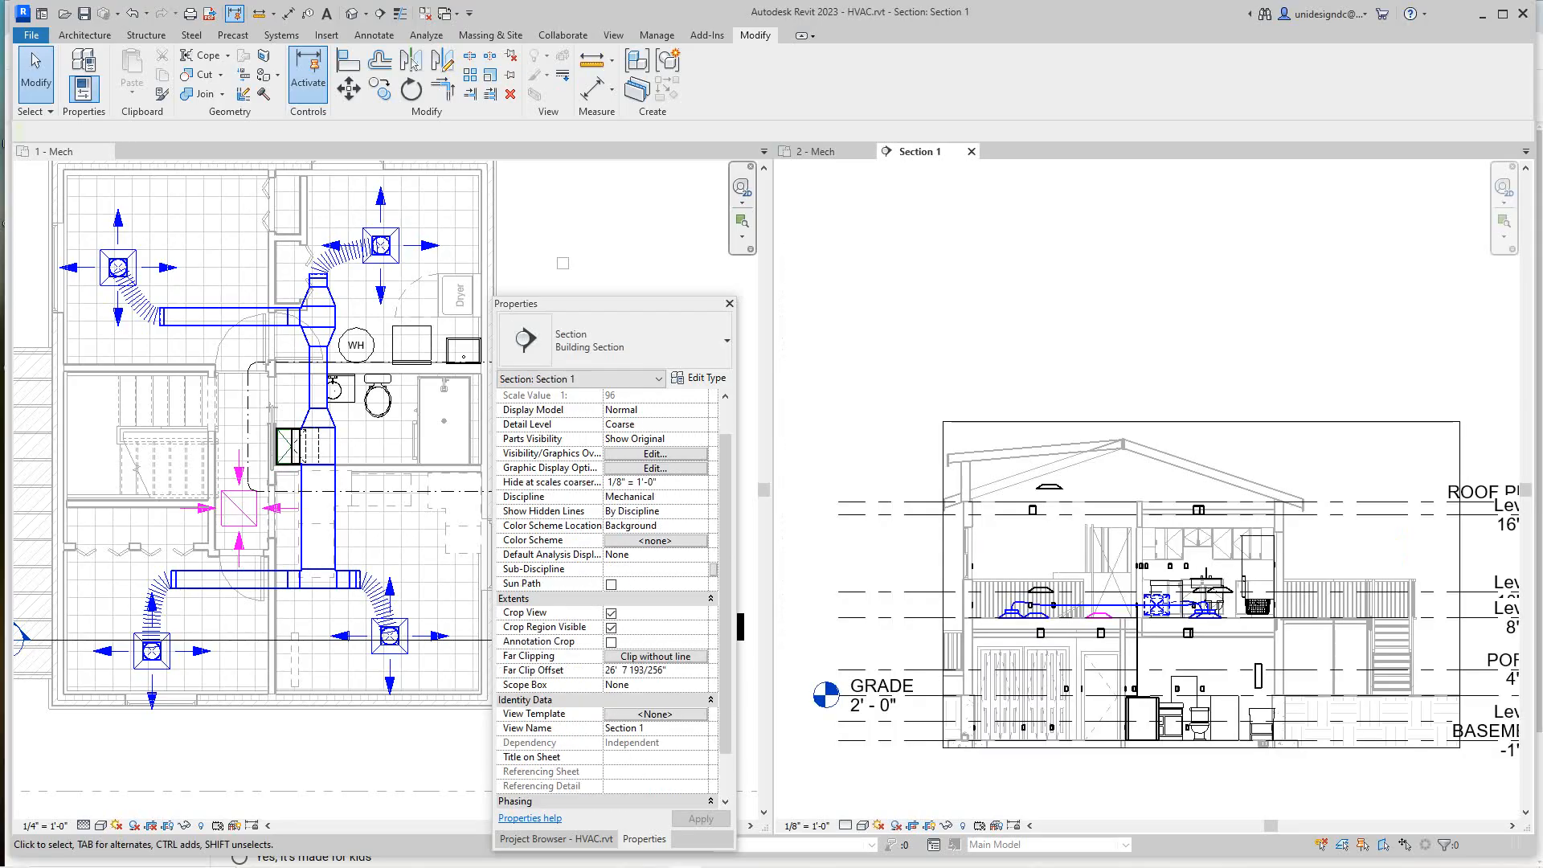
Select the horizontal supply branch duct below the Level 2 floor in Section 1 and examine its elevation and size.
{"action": "scroll", "coordinate": [1149, 513], "scroll_direction": "up", "scroll_amount": 5}
{"action": "middle_click_drag", "start_coordinate": [1138, 659], "coordinate": [1161, 464]}
{"action": "scroll", "coordinate": [1162, 464], "scroll_direction": "down", "scroll_amount": 2}
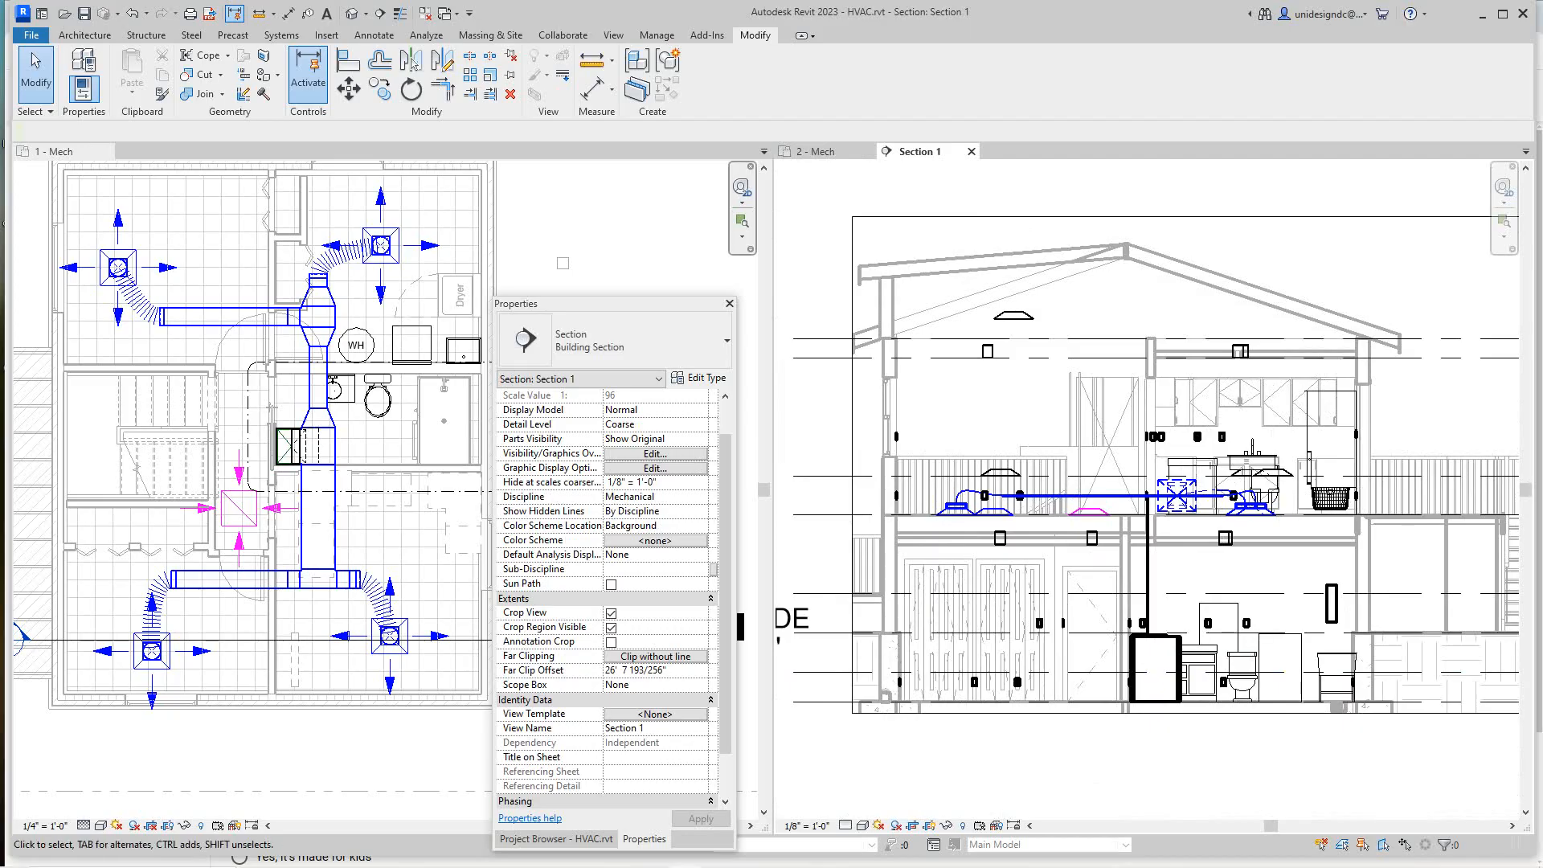
{"action": "scroll", "coordinate": [1081, 526], "scroll_direction": "down", "scroll_amount": 3}
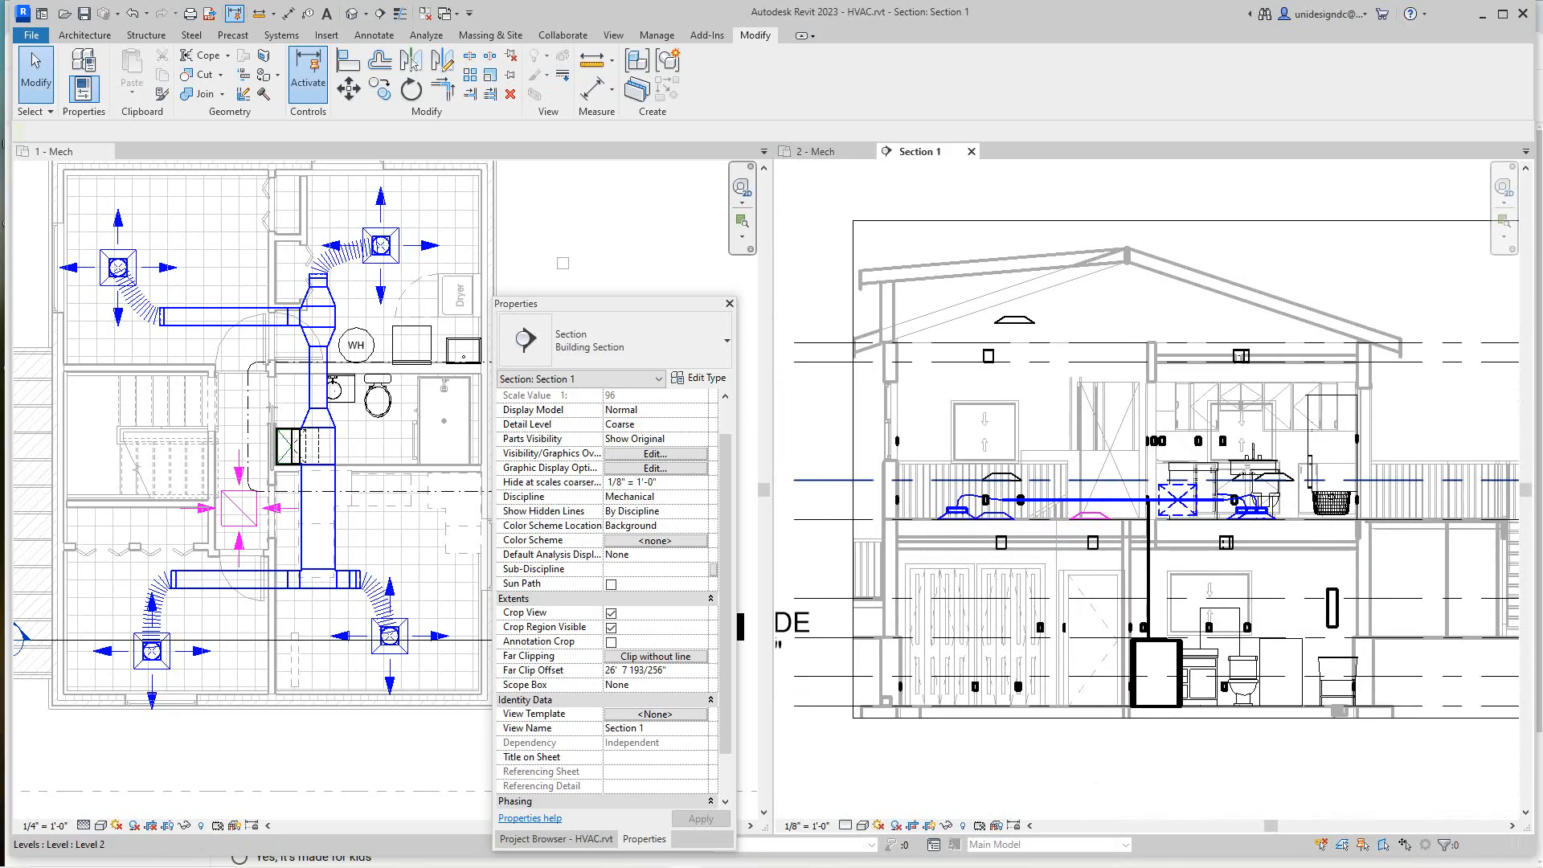
{"action": "left_click", "coordinate": [1082, 500]}
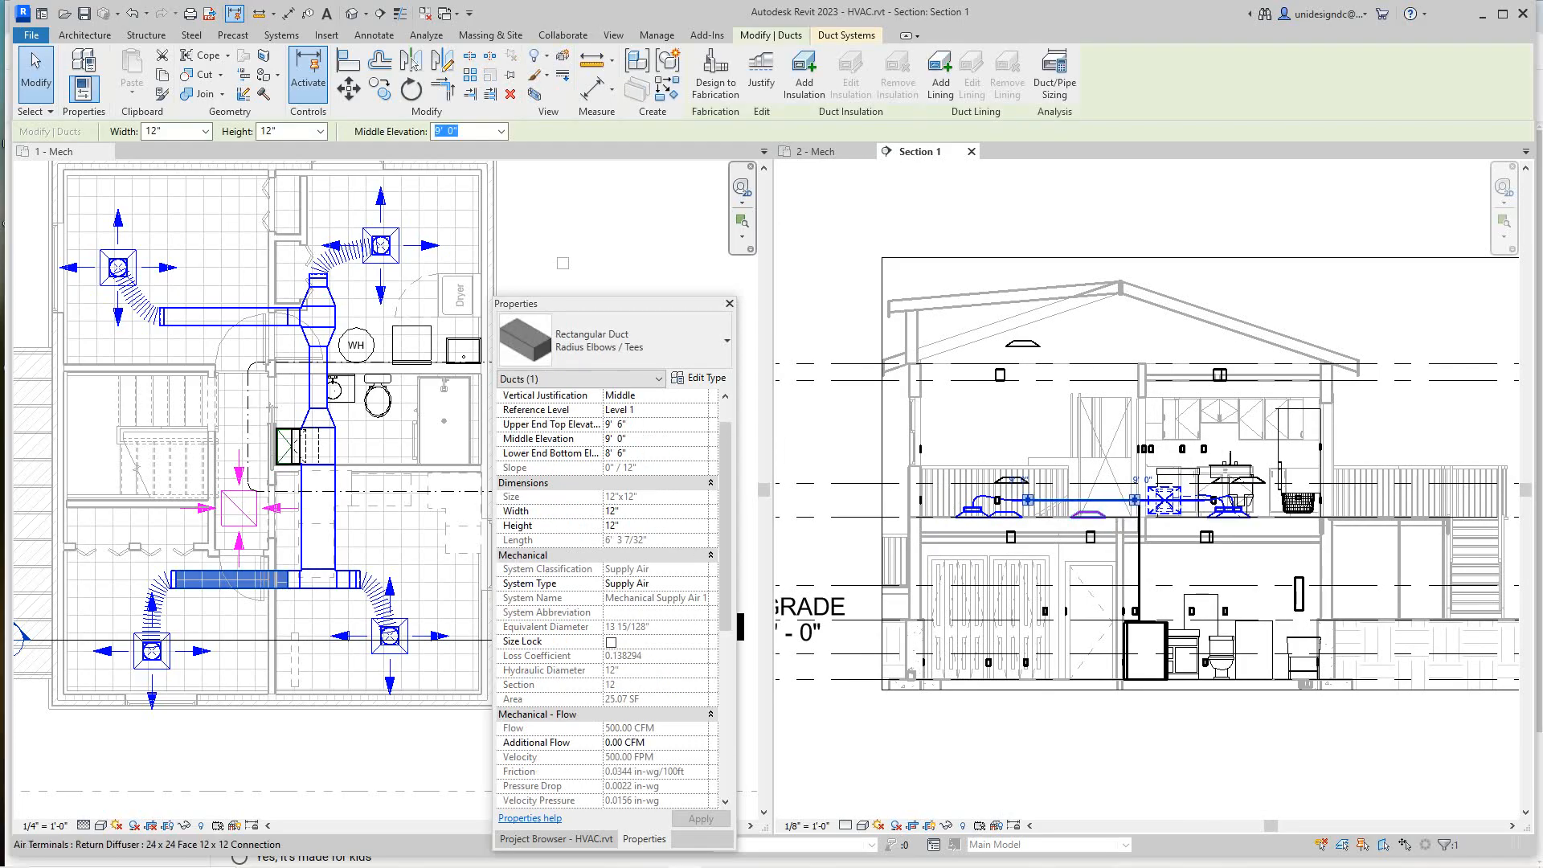
{"action": "scroll", "coordinate": [1057, 515], "scroll_direction": "up", "scroll_amount": 3}
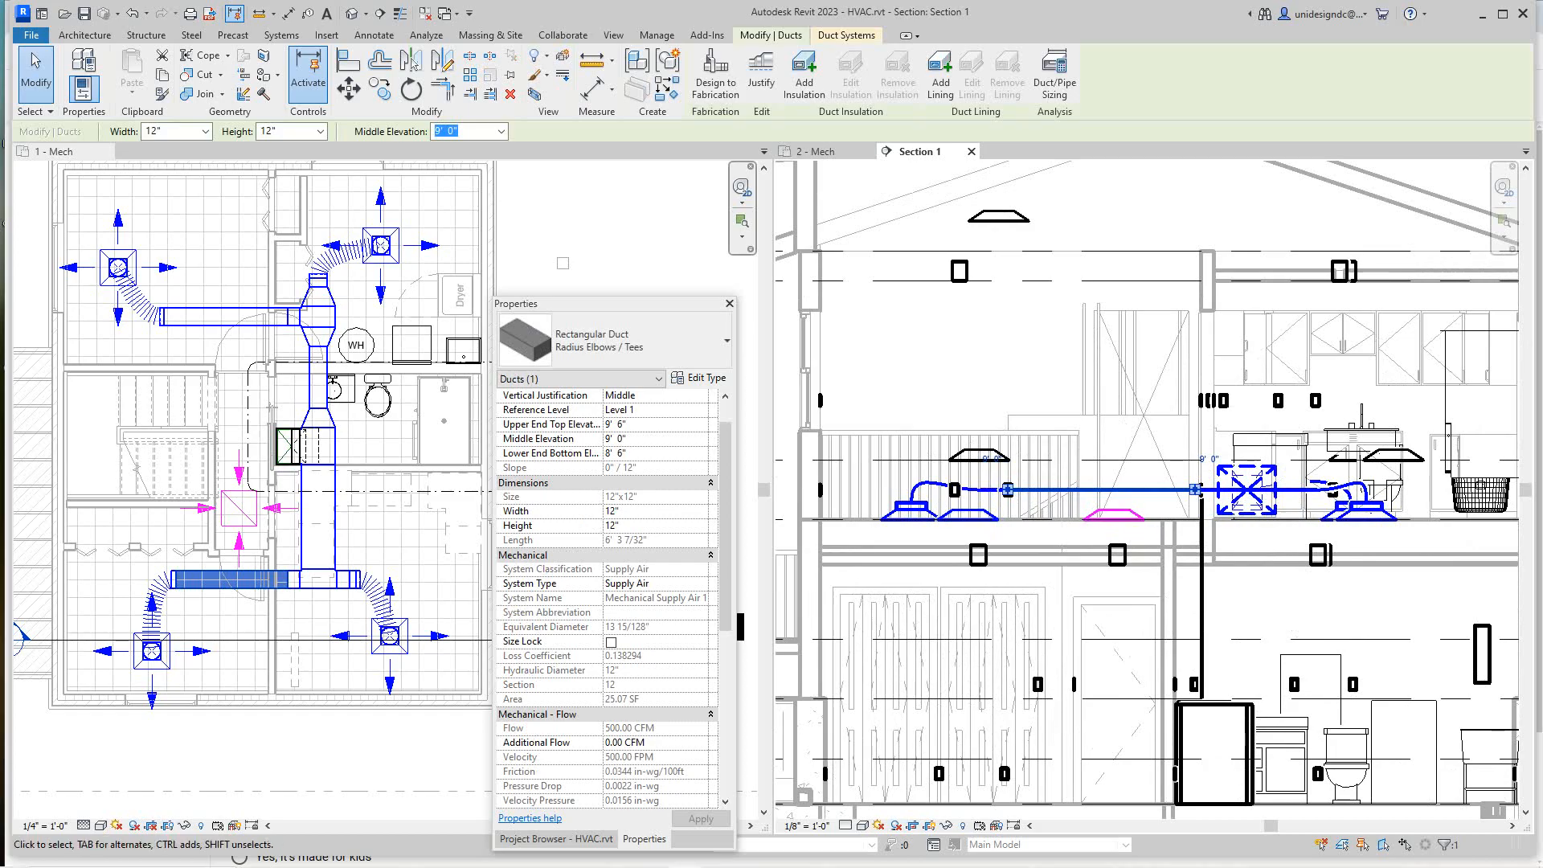
Show the whole Section 1 with its level lines, then clear the duct selection and show the full Level 1 plan.
{"action": "scroll", "coordinate": [909, 505], "scroll_direction": "down", "scroll_amount": 3}
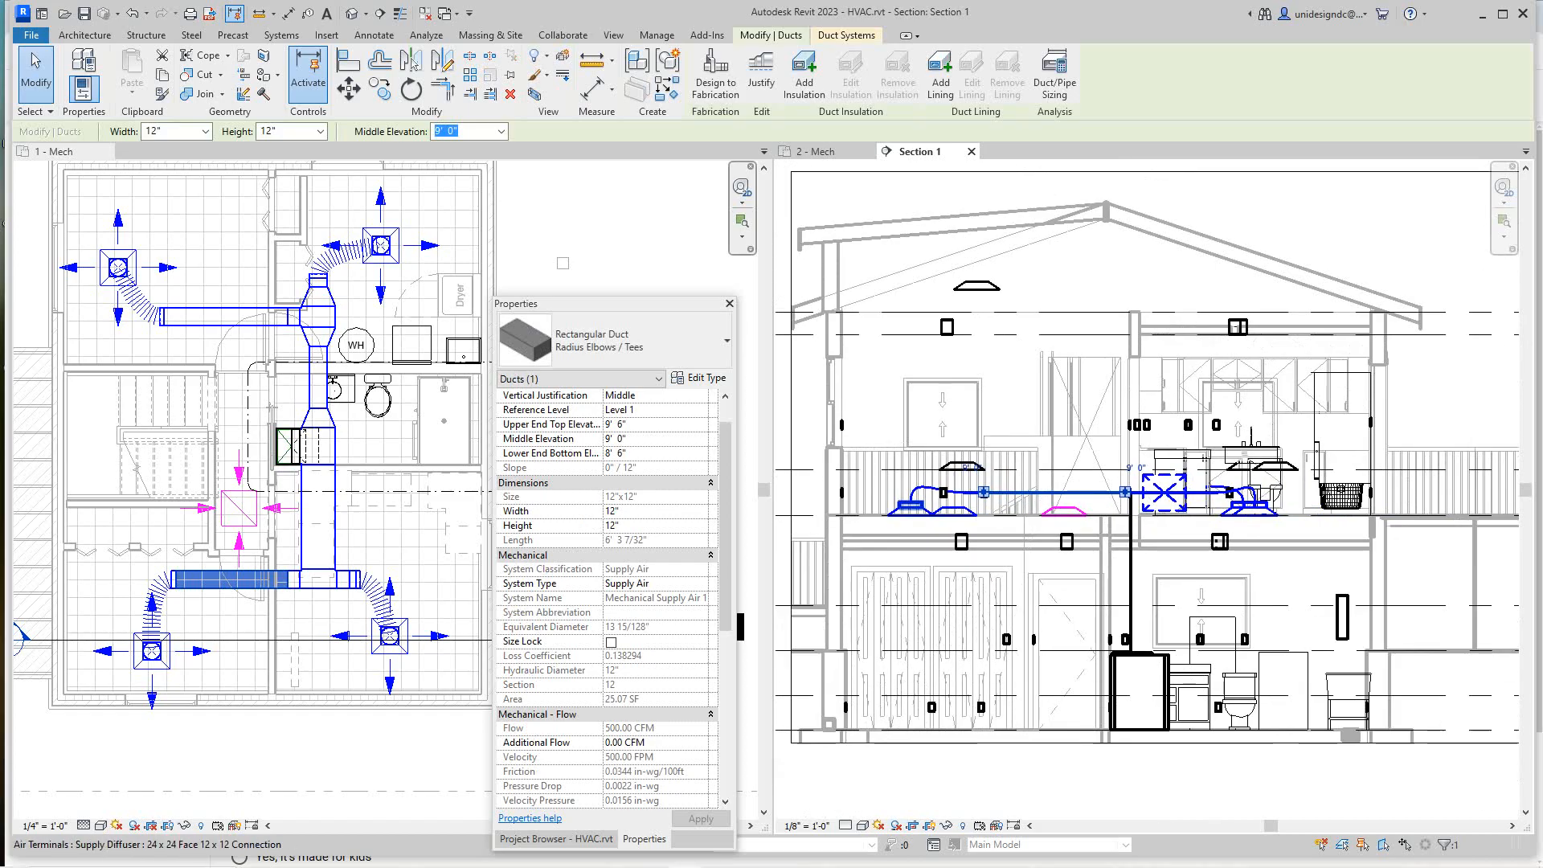
{"action": "scroll", "coordinate": [796, 557], "scroll_direction": "down", "scroll_amount": 1}
{"action": "scroll", "coordinate": [635, 627], "scroll_direction": "down", "scroll_amount": 1}
{"action": "scroll", "coordinate": [436, 740], "scroll_direction": "down", "scroll_amount": 1}
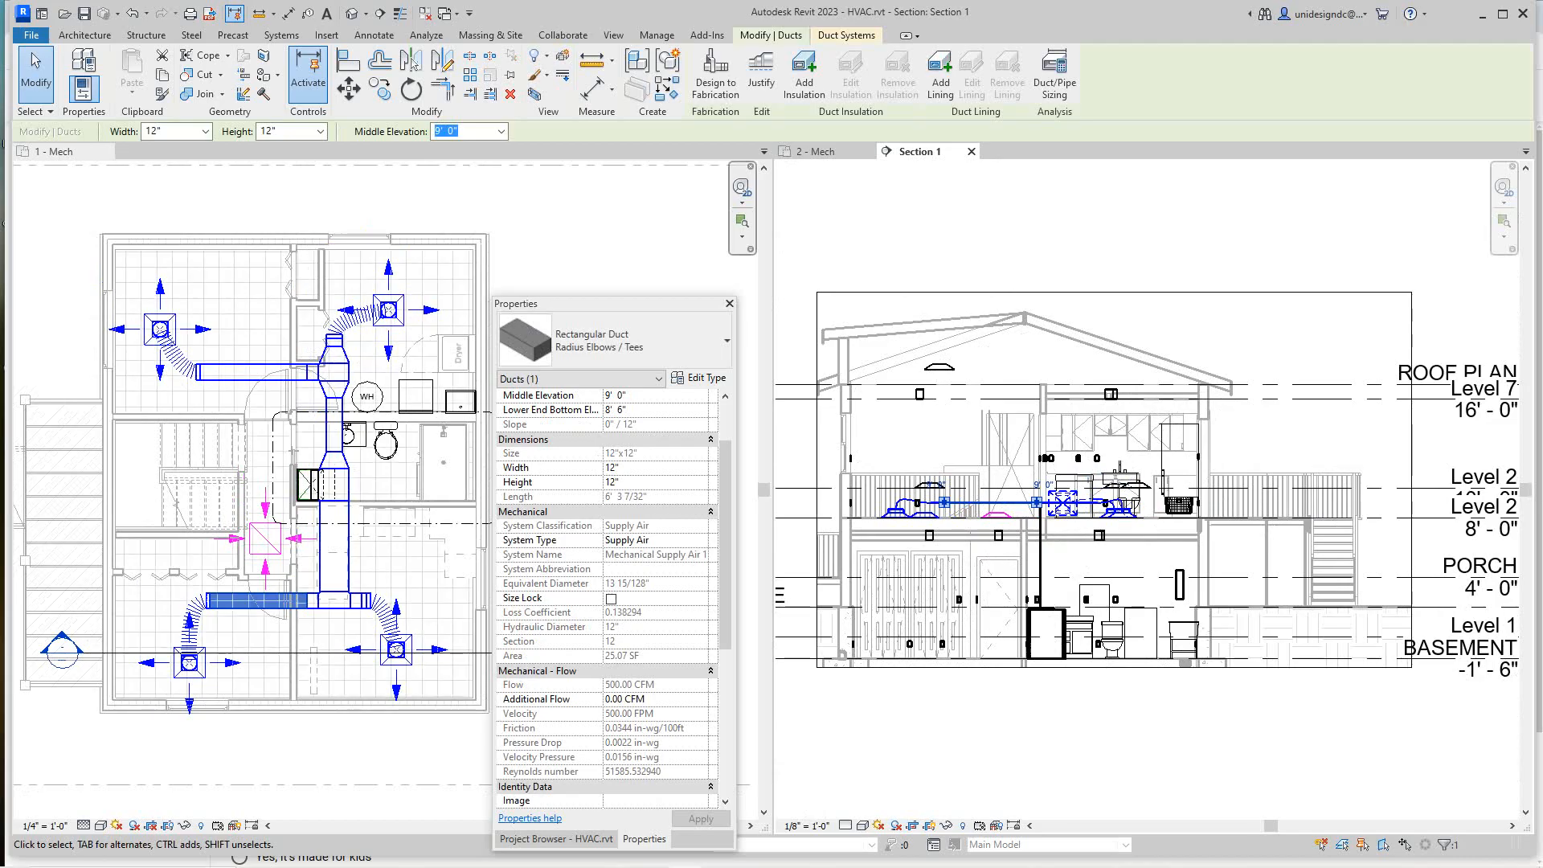
{"action": "left_click", "coordinate": [285, 730]}
{"action": "scroll", "coordinate": [285, 730], "scroll_direction": "down", "scroll_amount": 3}
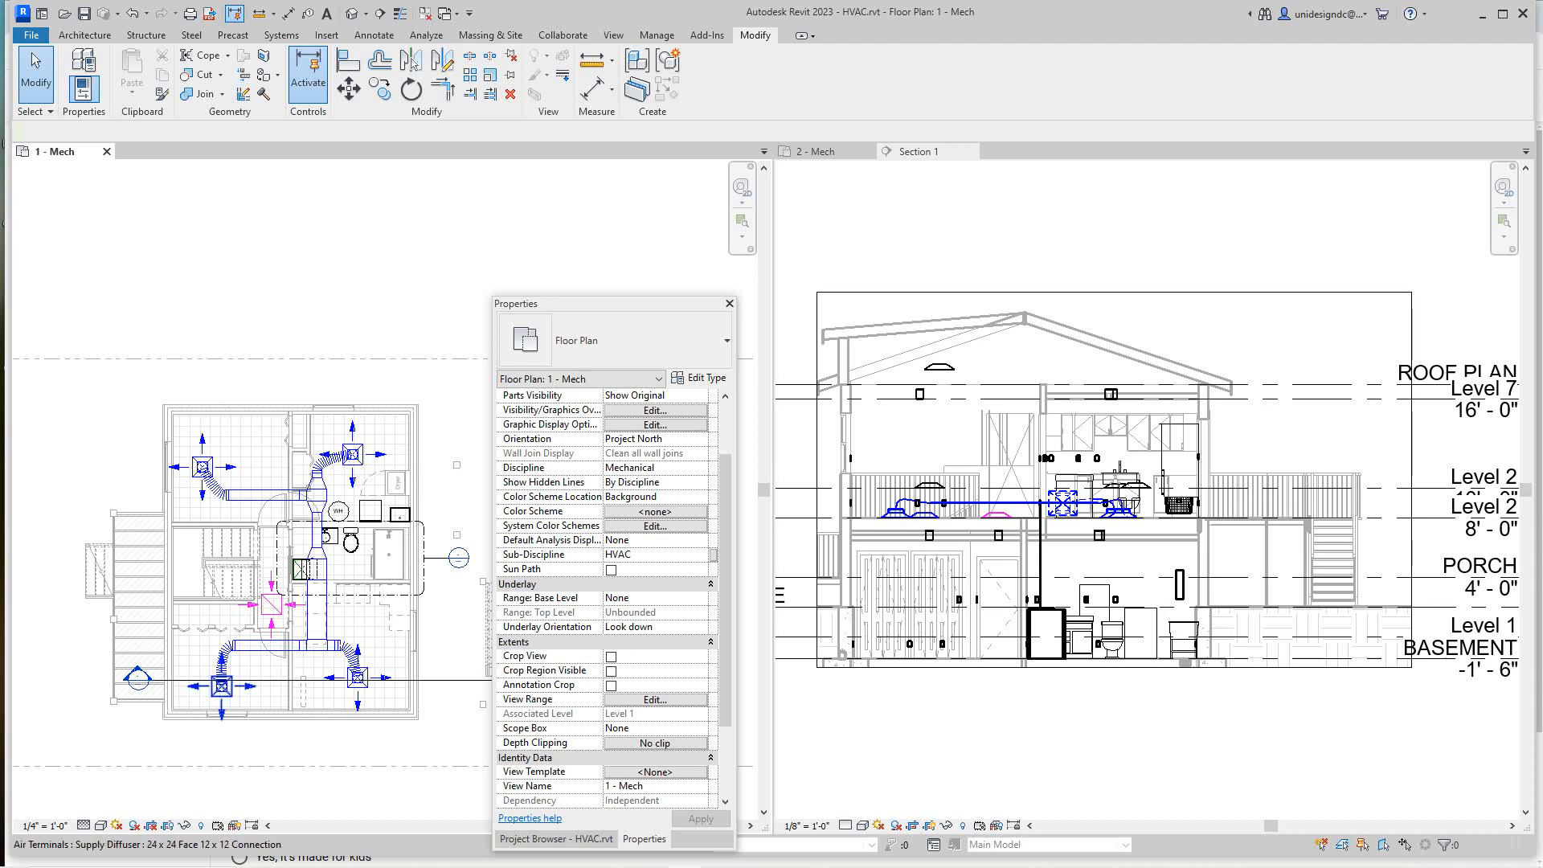
{"action": "left_click", "coordinate": [222, 686]}
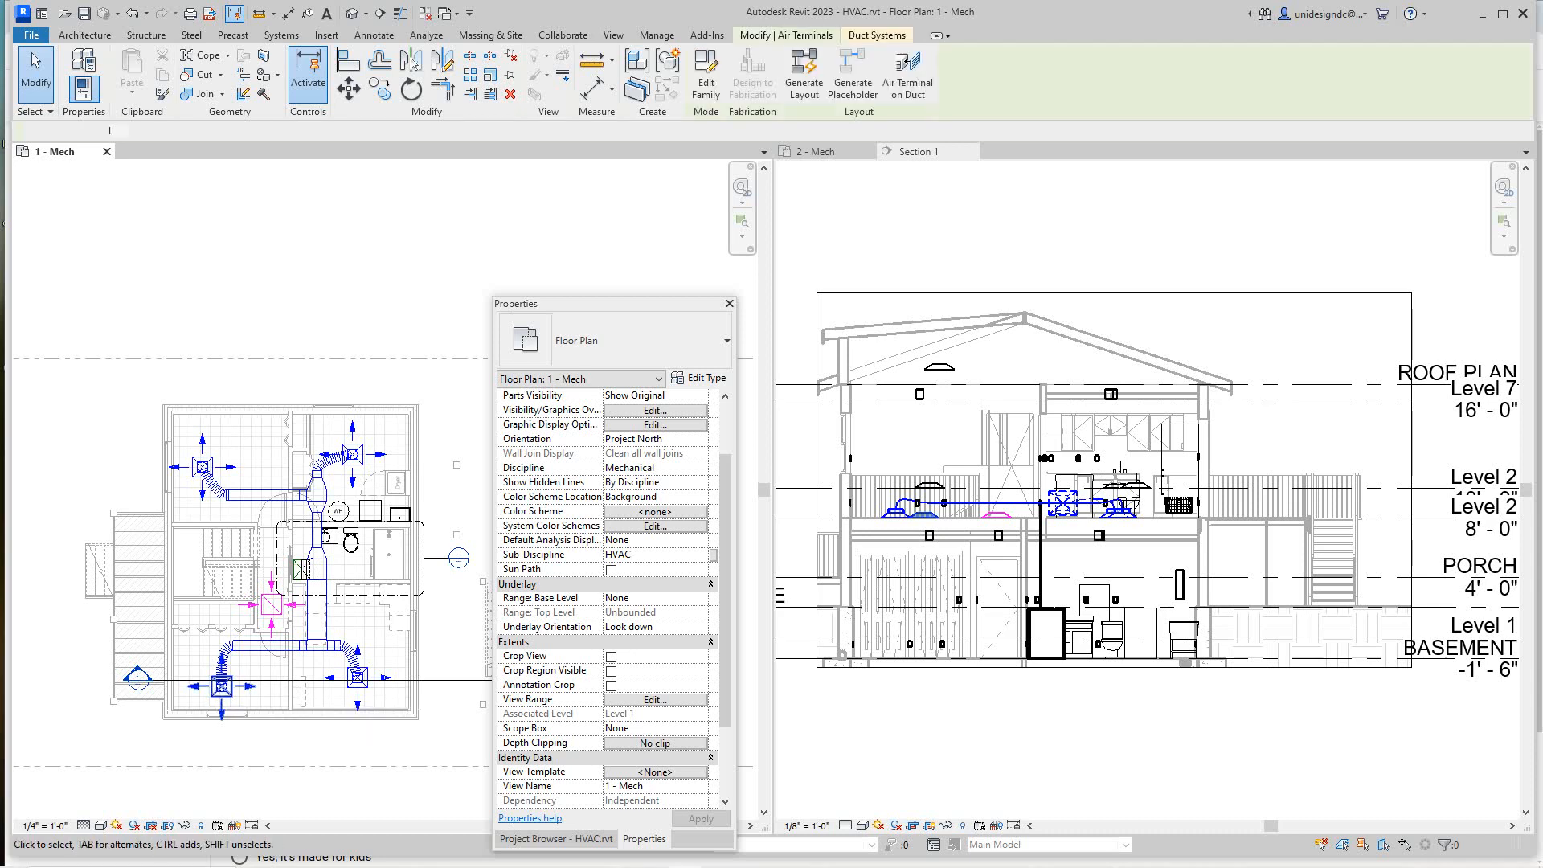
{"action": "left_click", "coordinate": [223, 662], "text": "ctrl"}
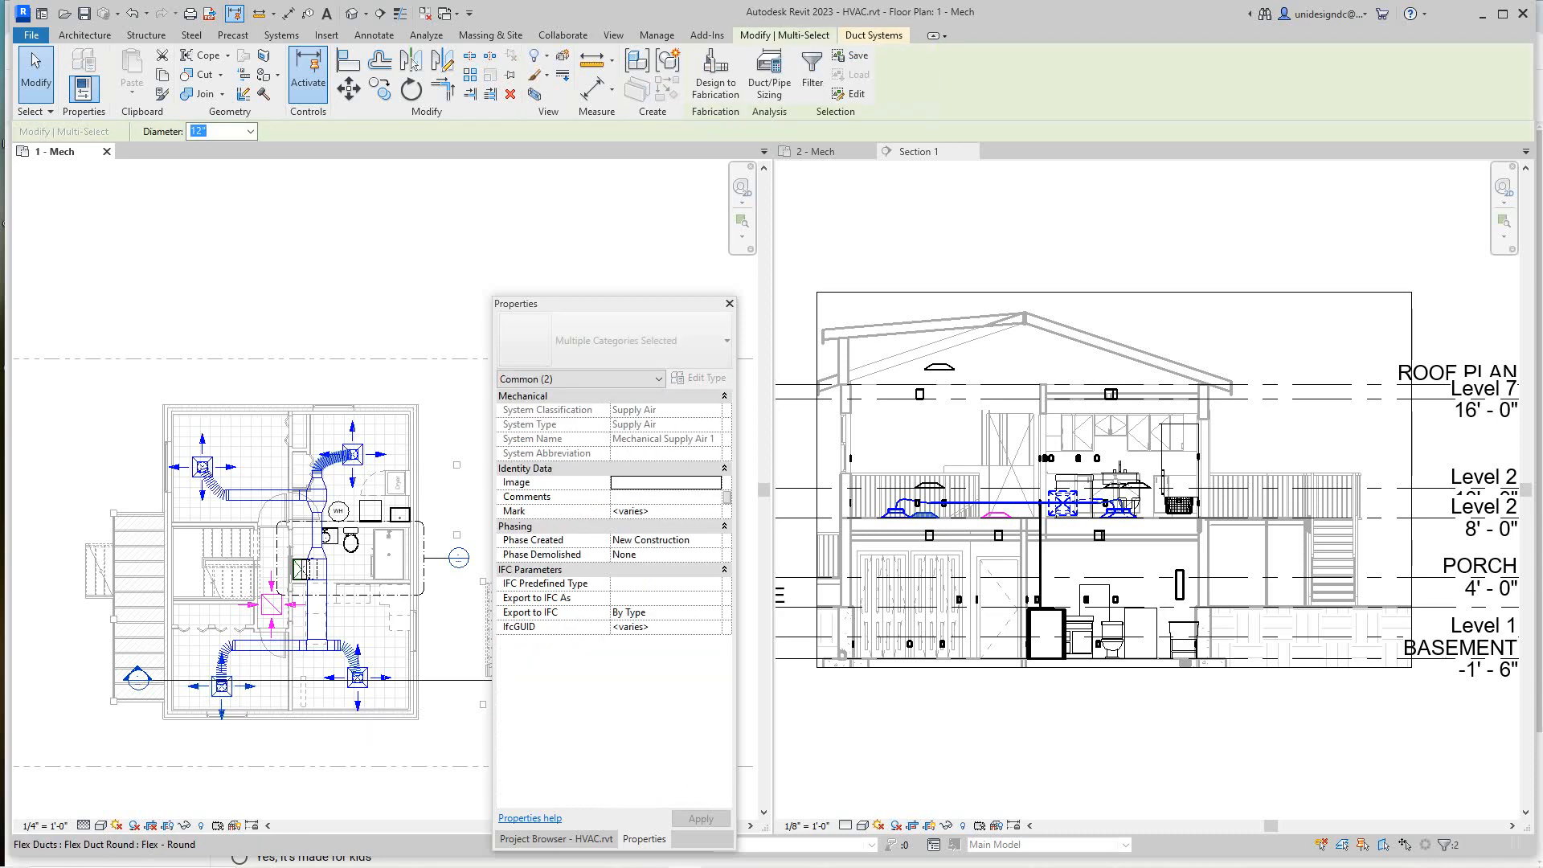
{"action": "left_click", "coordinate": [231, 645], "text": "ctrl"}
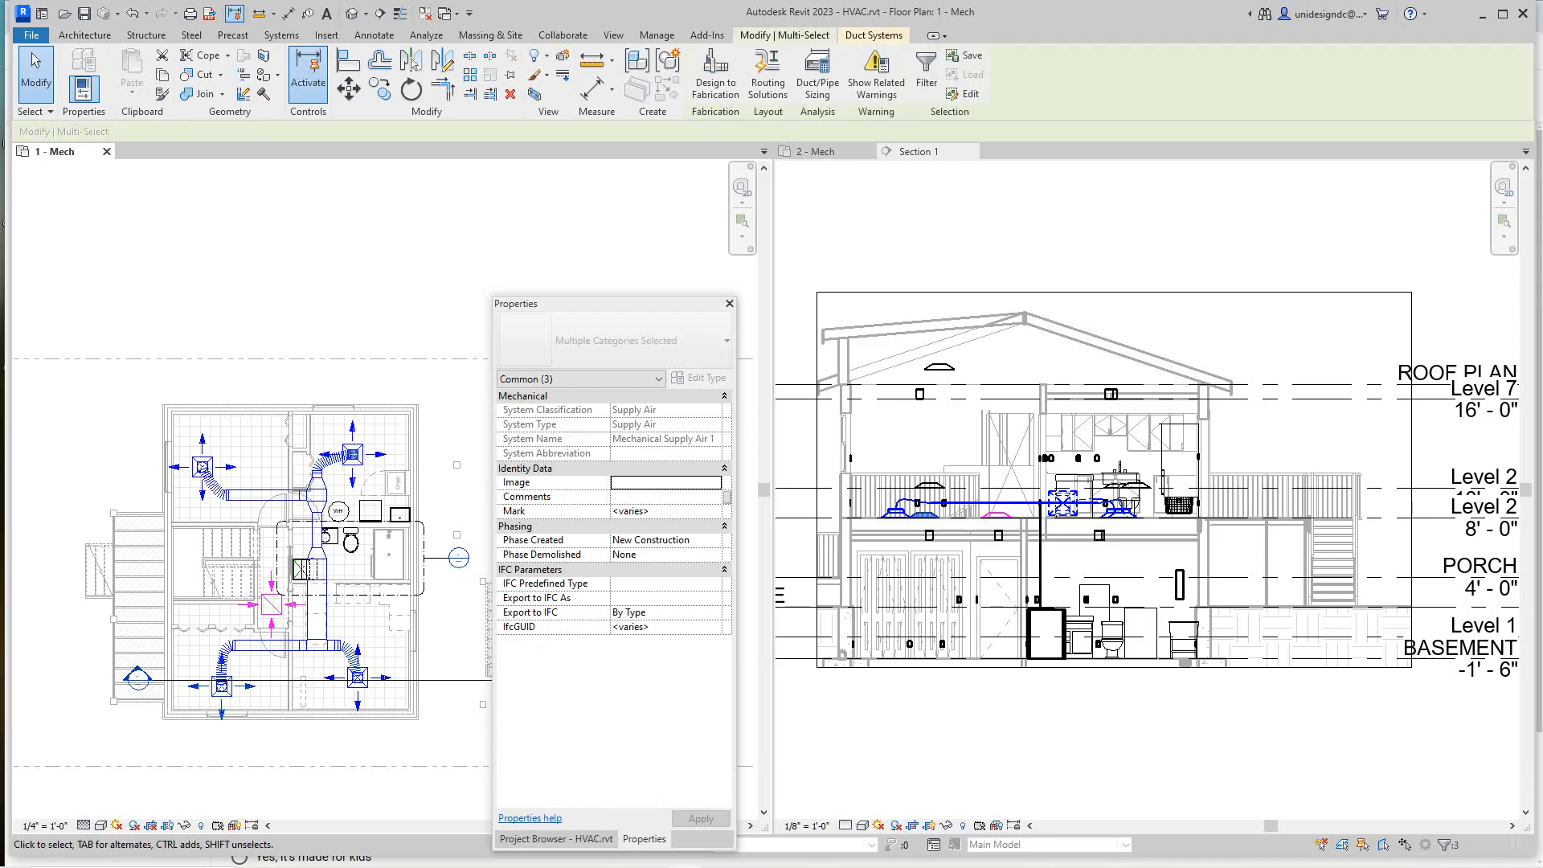
{"action": "scroll", "coordinate": [352, 455], "scroll_direction": "up", "scroll_amount": 4}
{"action": "left_click", "coordinate": [352, 455], "text": "ctrl"}
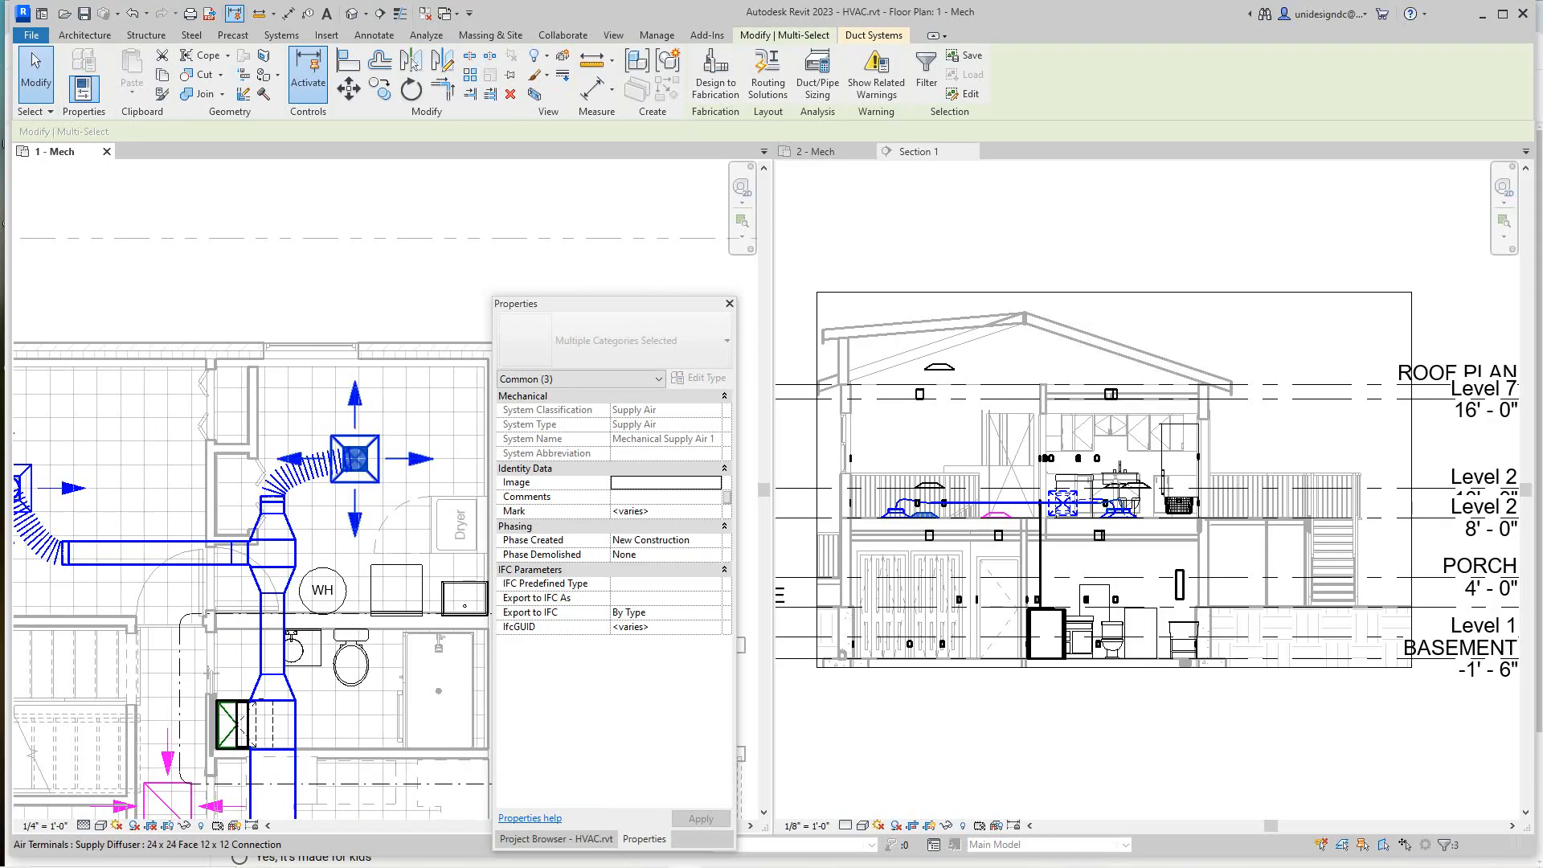
{"action": "scroll", "coordinate": [352, 455], "scroll_direction": "down", "scroll_amount": 5}
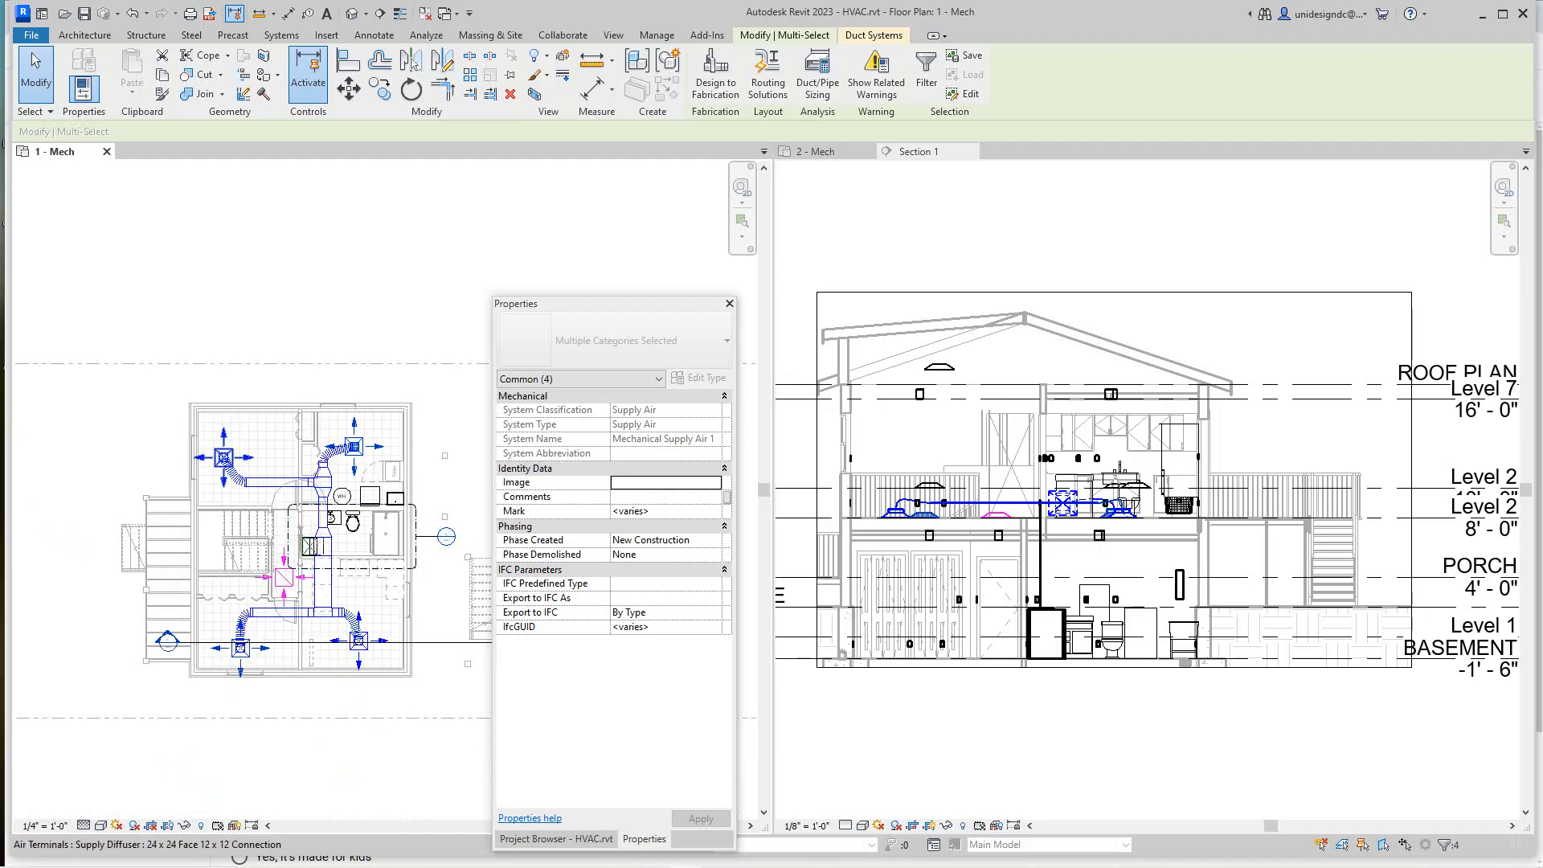
{"action": "left_click", "coordinate": [224, 457], "text": "ctrl"}
{"action": "left_click", "coordinate": [225, 458], "text": "ctrl"}
{"action": "scroll", "coordinate": [308, 512], "scroll_direction": "up", "scroll_amount": 3}
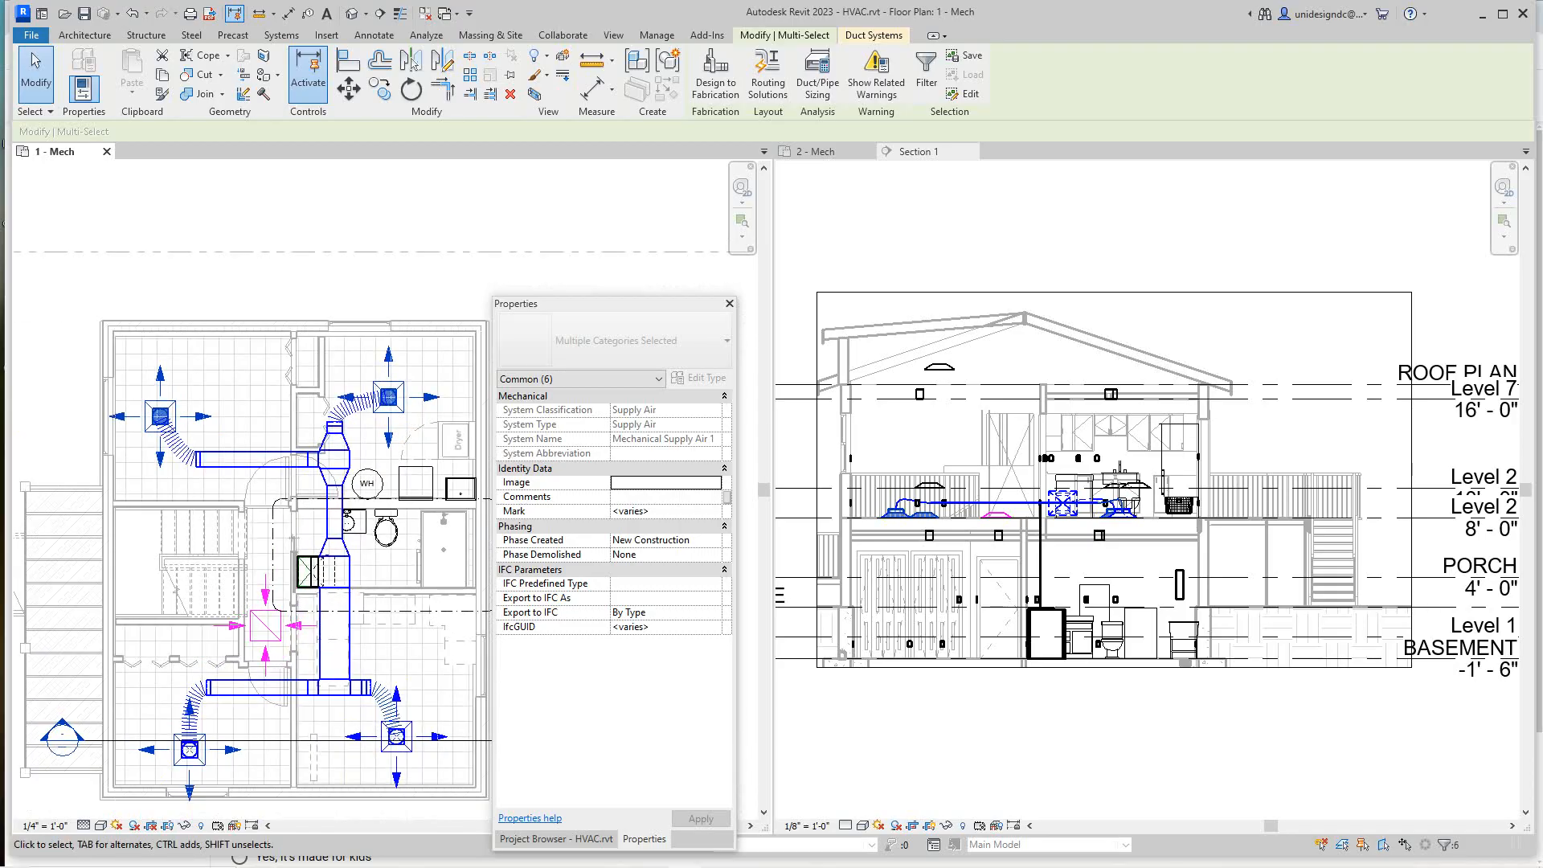
{"action": "left_click_drag", "start_coordinate": [605, 304], "coordinate": [588, 192]}
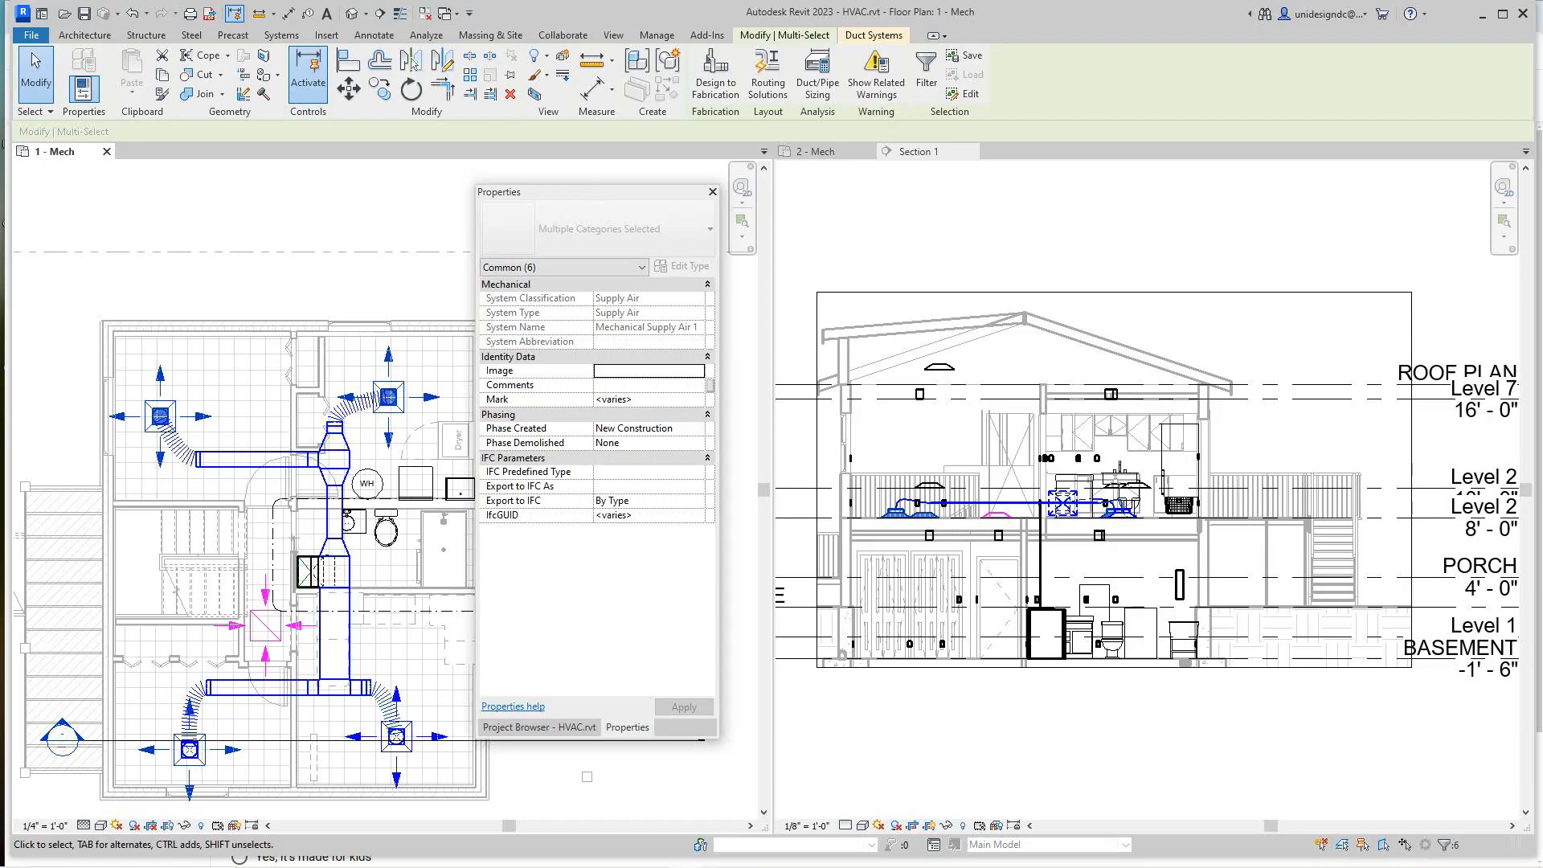
{"action": "left_click_drag", "start_coordinate": [622, 194], "coordinate": [947, 422]}
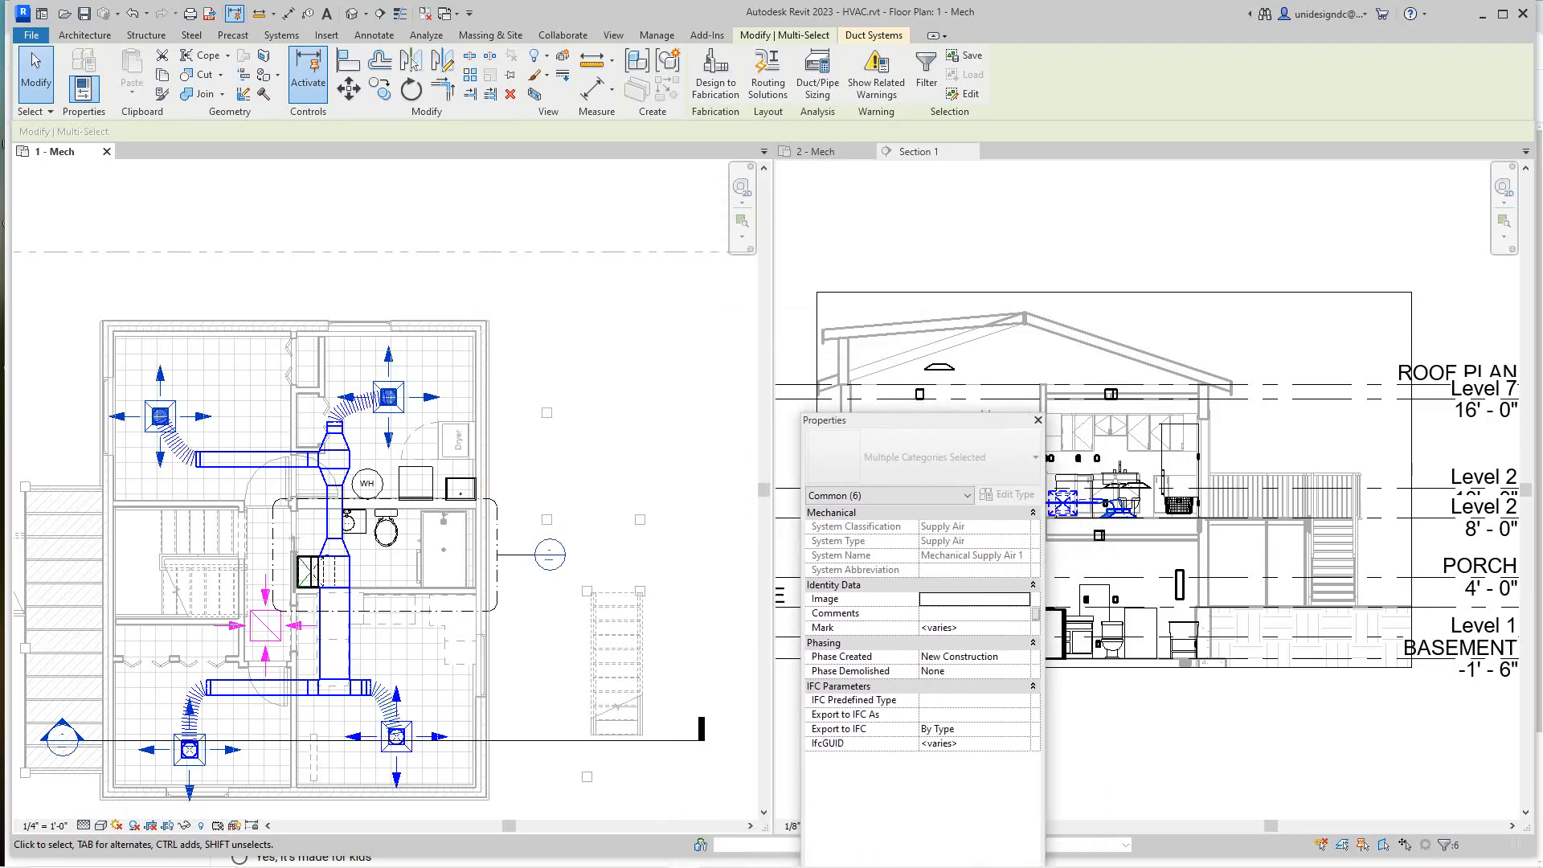
{"action": "scroll", "coordinate": [591, 414], "scroll_direction": "down", "scroll_amount": 1}
{"action": "key", "text": "Escape"}
Select the wide main trunk duct in the 1 - Mech plan, examine its elevation and size properties, and clear the selection.
{"action": "scroll", "coordinate": [426, 518], "scroll_direction": "up", "scroll_amount": 5}
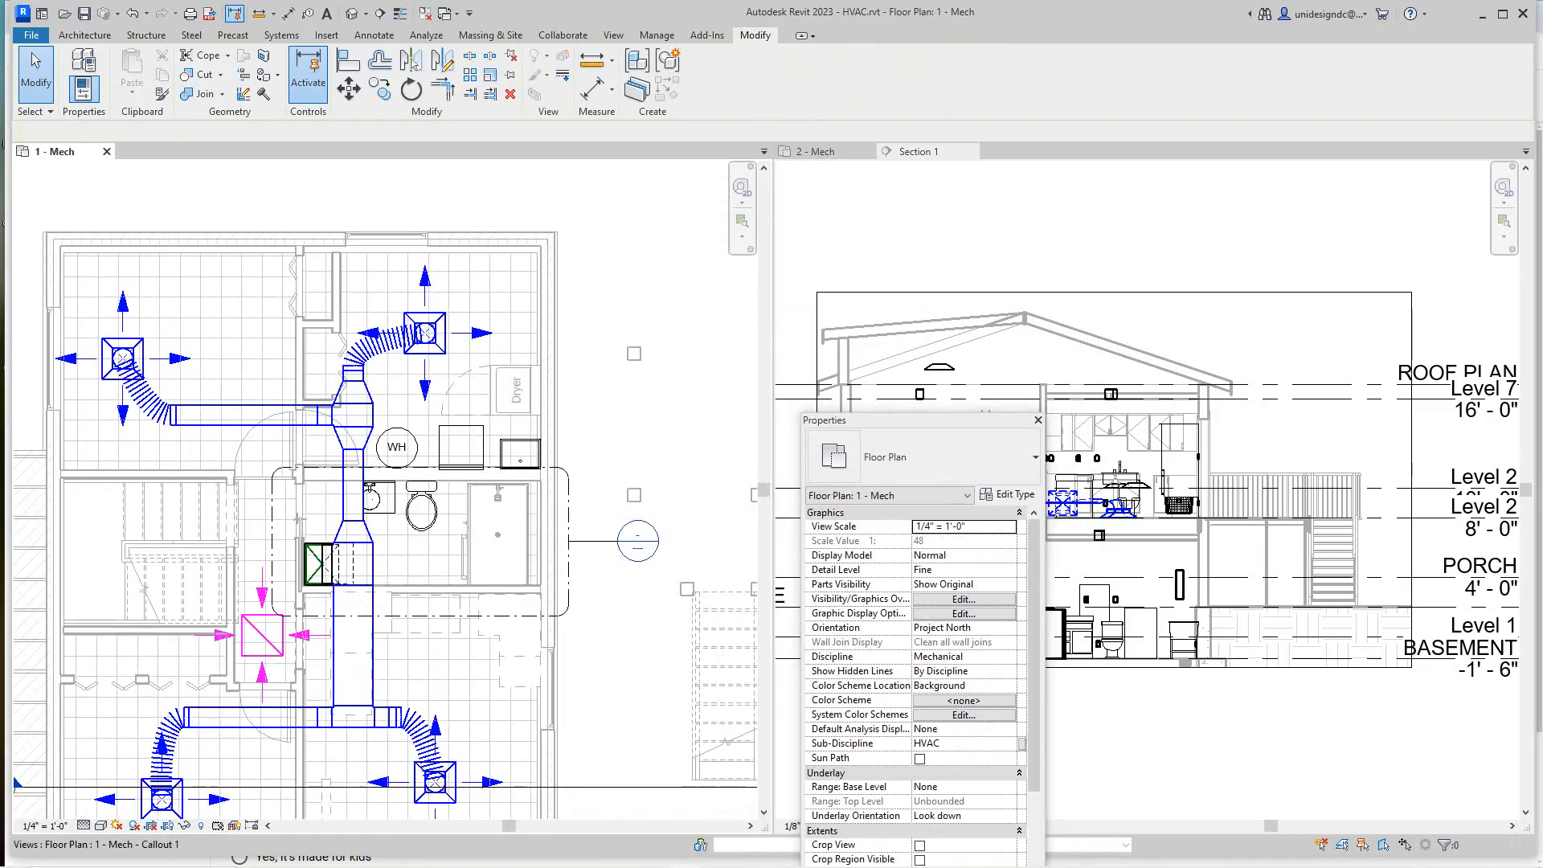
{"action": "scroll", "coordinate": [603, 661], "scroll_direction": "down", "scroll_amount": 2}
{"action": "middle_click_drag", "start_coordinate": [603, 662], "coordinate": [459, 475]}
{"action": "scroll", "coordinate": [459, 474], "scroll_direction": "up", "scroll_amount": 2}
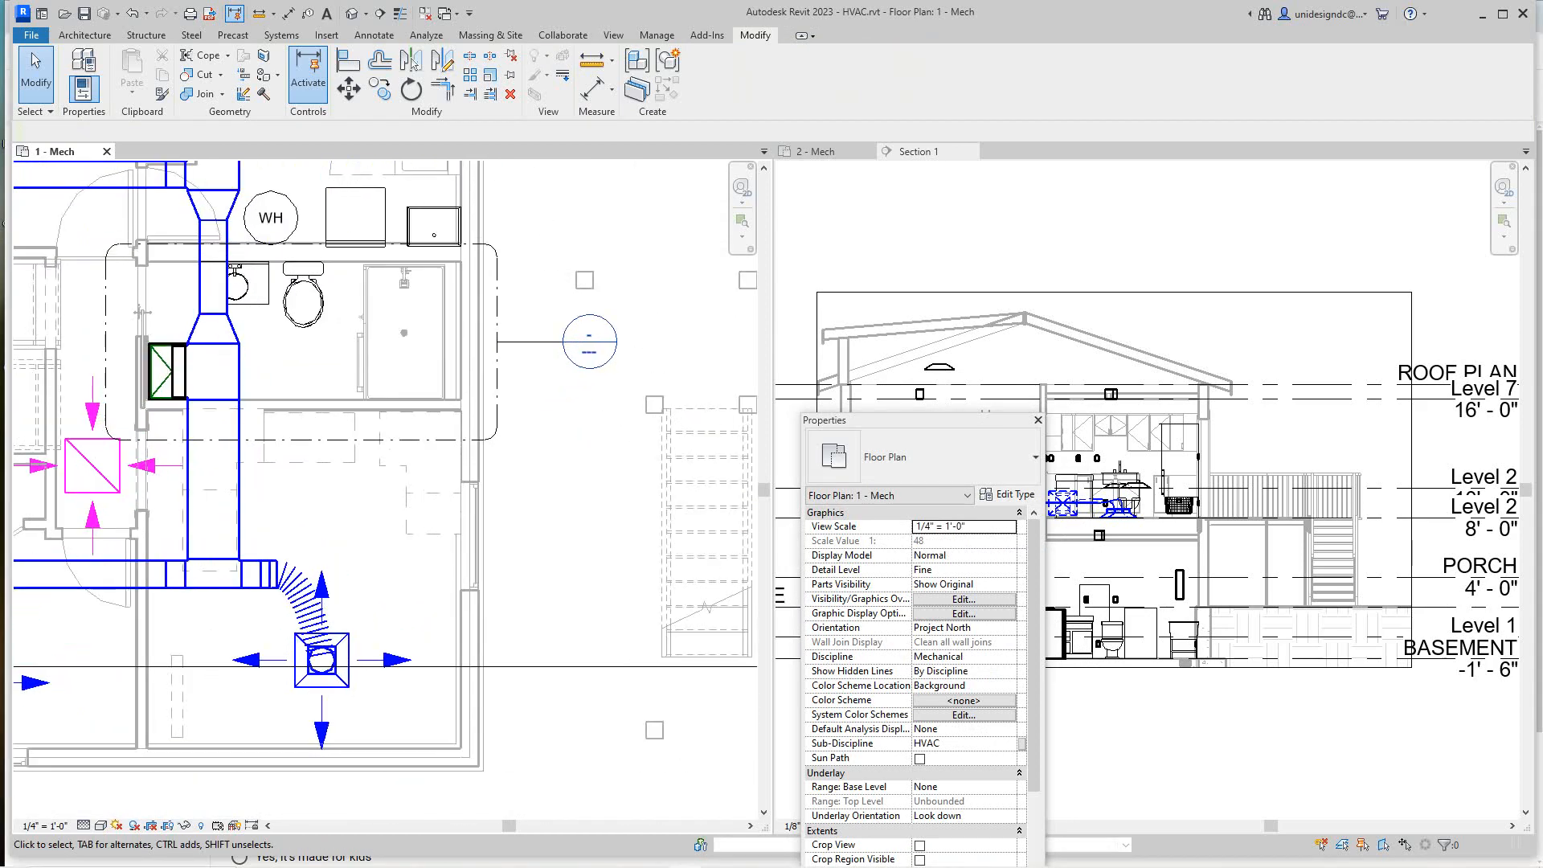
{"action": "left_click", "coordinate": [226, 475]}
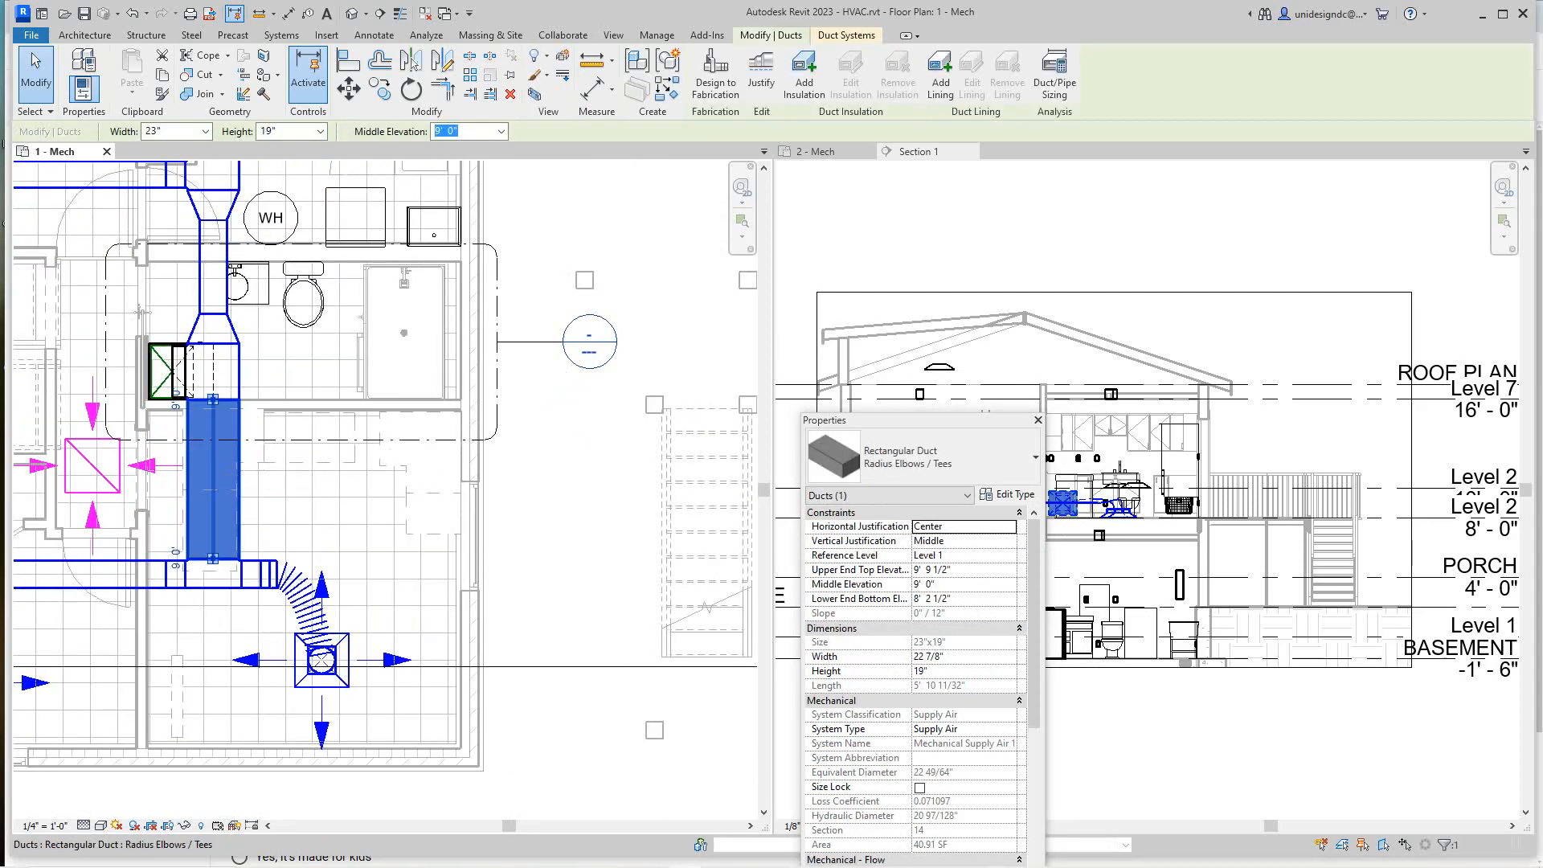
{"action": "scroll", "coordinate": [235, 475], "scroll_direction": "down", "scroll_amount": 1}
{"action": "middle_click_drag", "start_coordinate": [234, 475], "coordinate": [521, 486]}
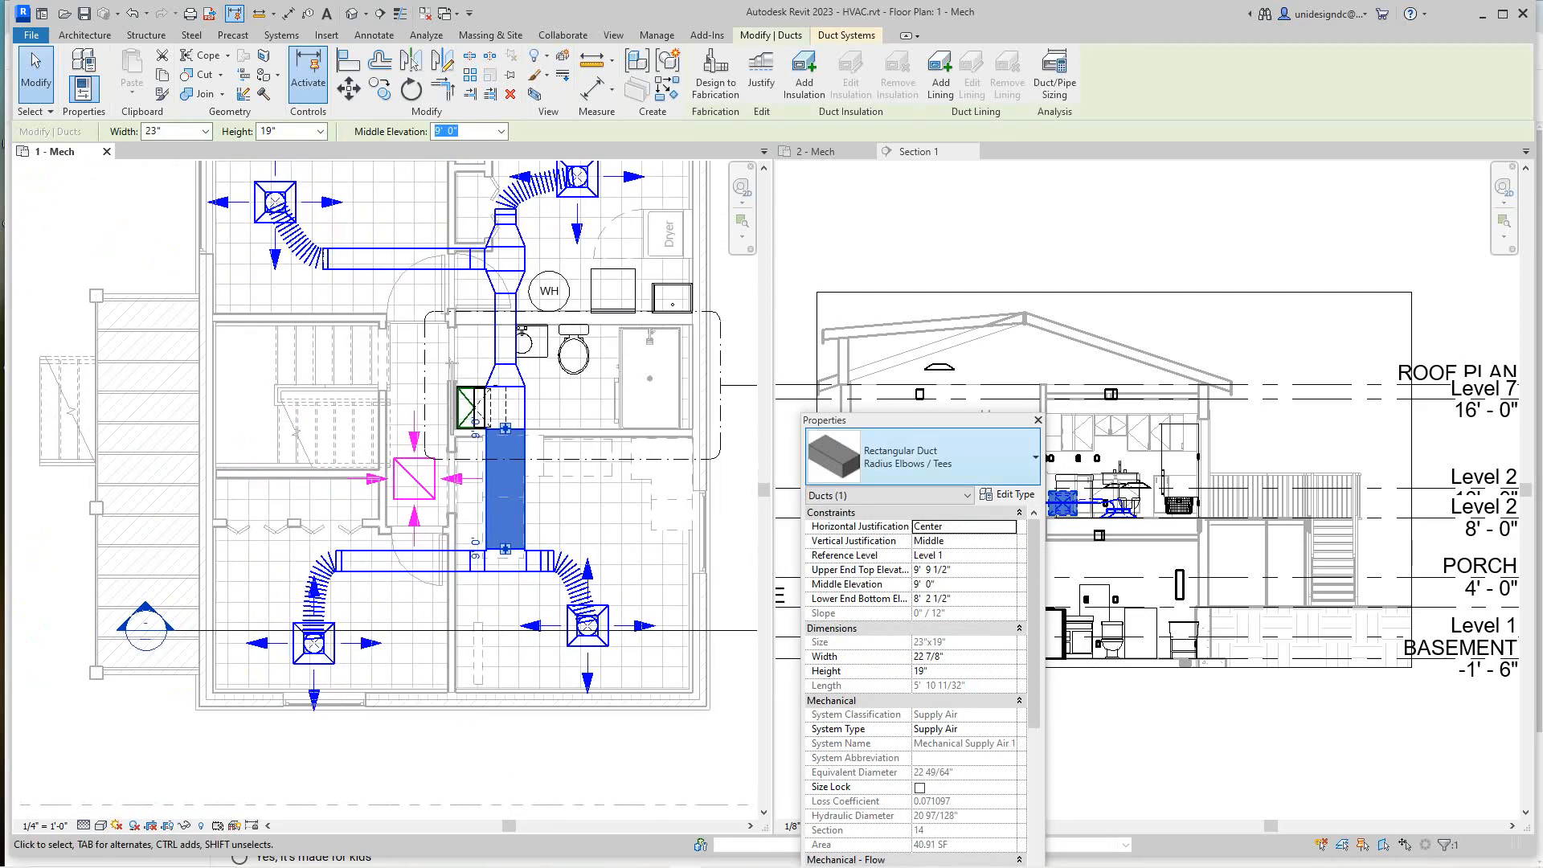
{"action": "left_click_drag", "start_coordinate": [884, 420], "coordinate": [906, 252]}
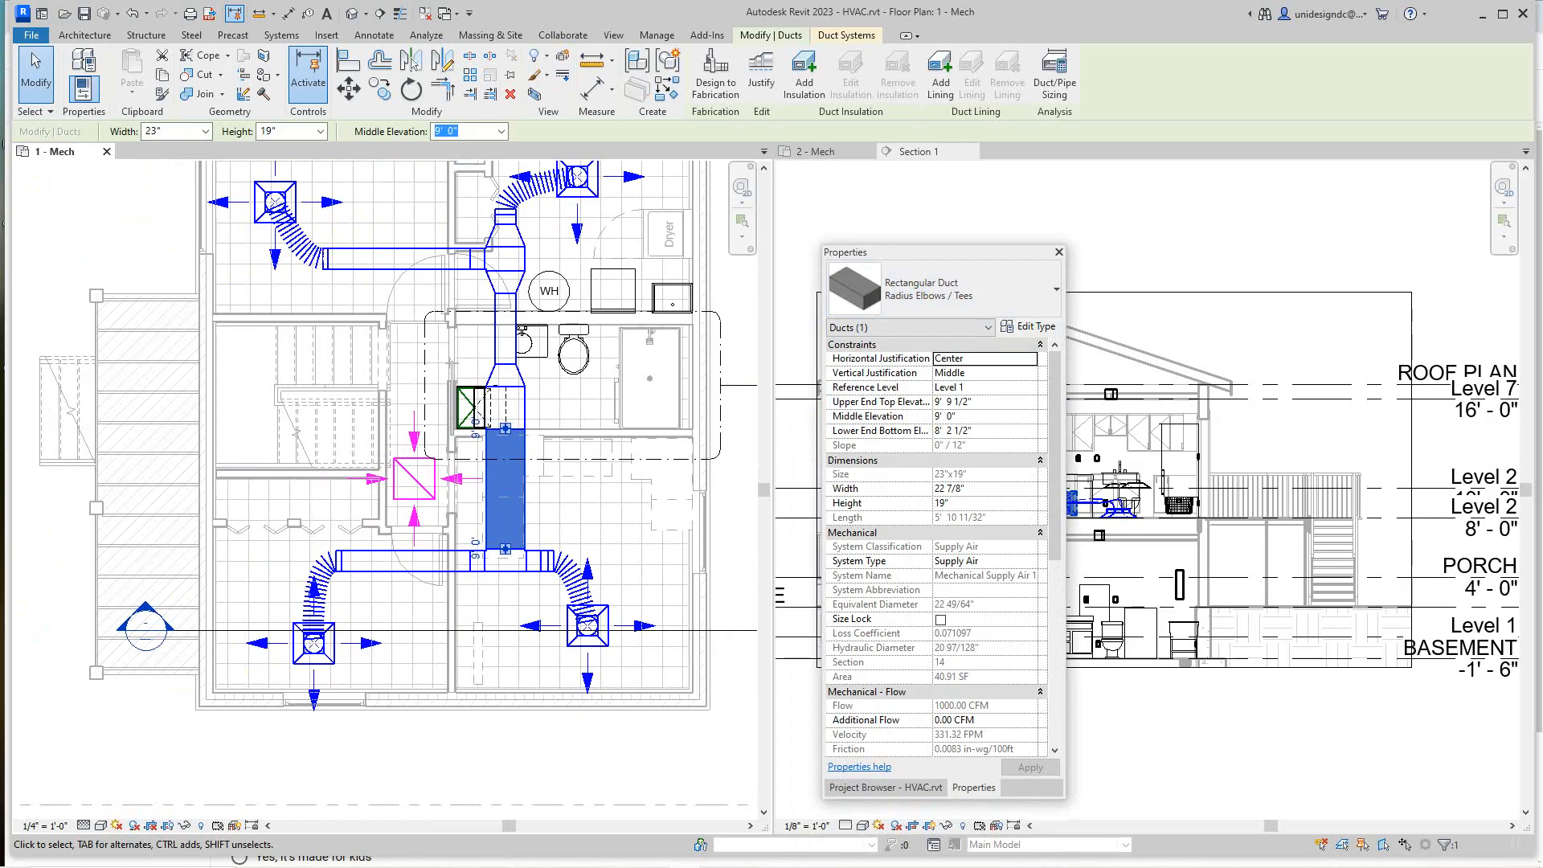
{"action": "left_click", "coordinate": [962, 489]}
{"action": "scroll", "coordinate": [485, 539], "scroll_direction": "down", "scroll_amount": 3}
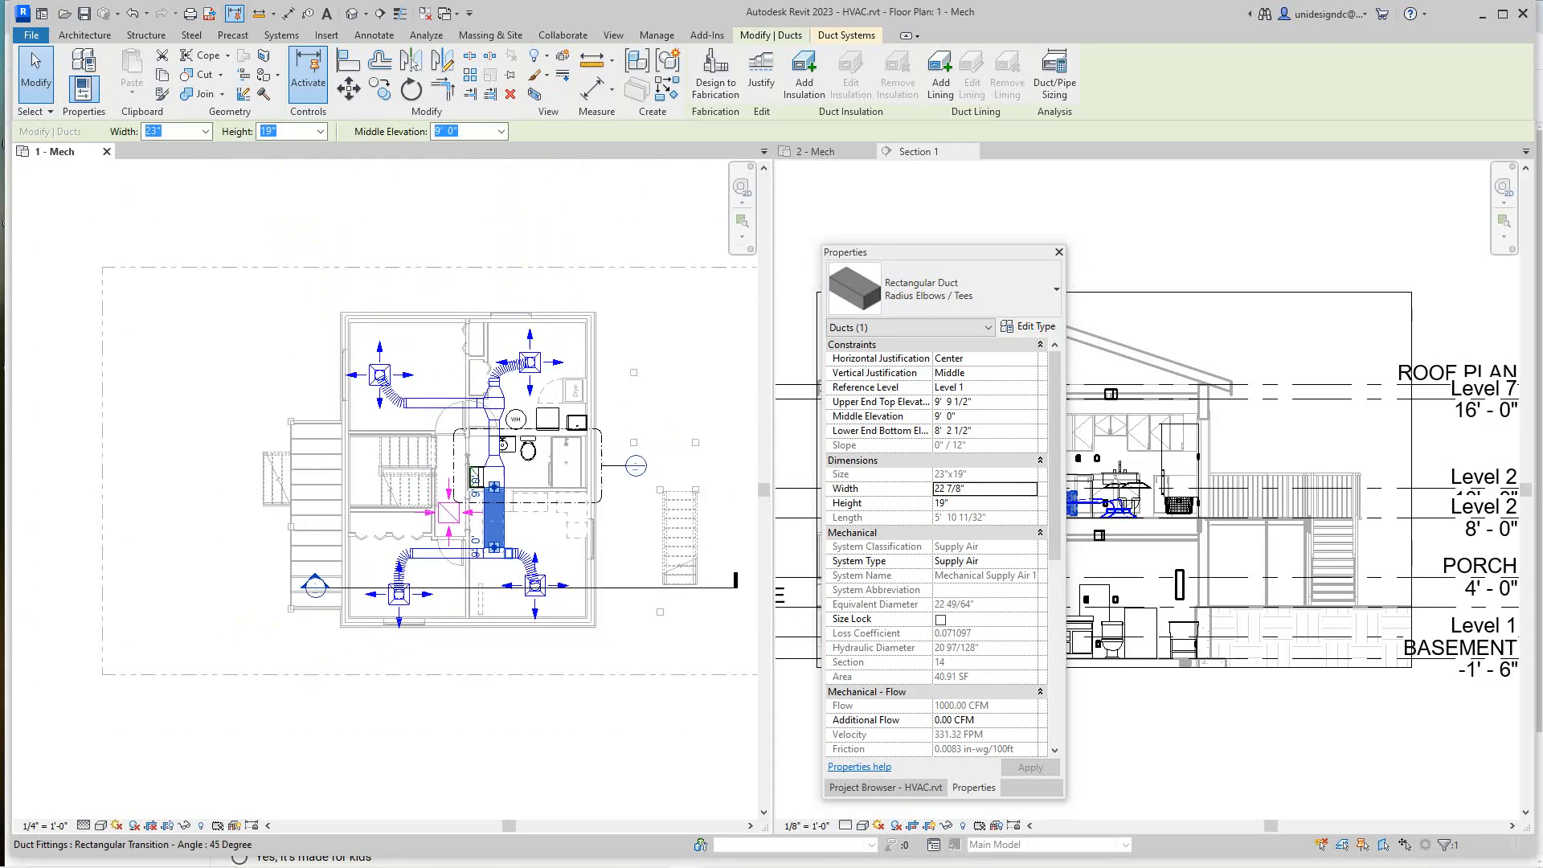
{"action": "scroll", "coordinate": [513, 554], "scroll_direction": "down", "scroll_amount": 1}
{"action": "left_click", "coordinate": [549, 278]}
{"action": "scroll", "coordinate": [550, 278], "scroll_direction": "down", "scroll_amount": 2}
{"action": "middle_click", "coordinate": [549, 282]}
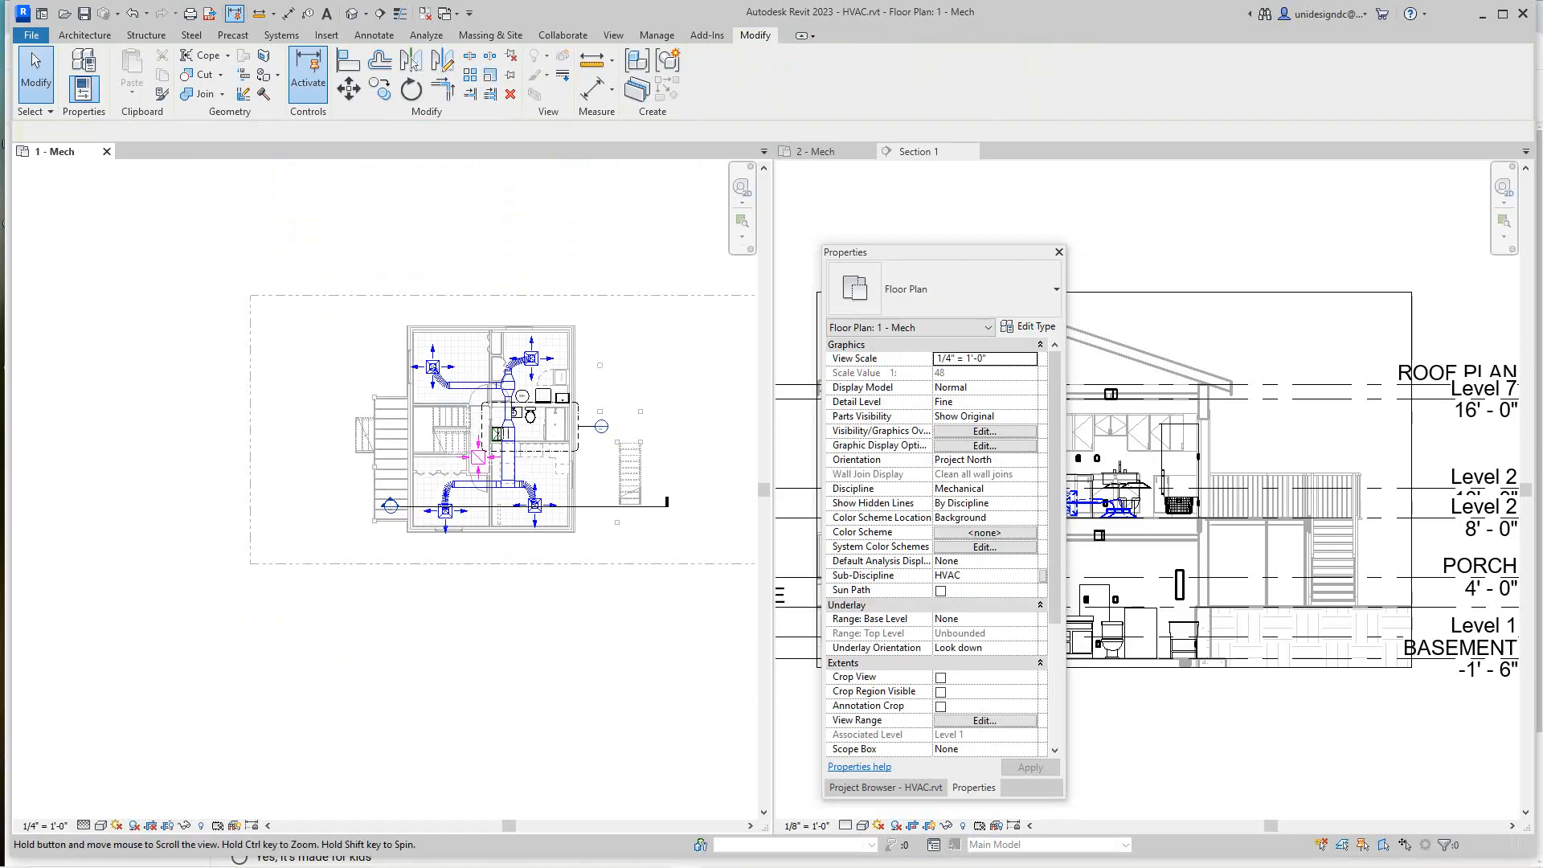
{"action": "middle_click", "coordinate": [549, 281]}
Set the middle elevation of the wide main trunk duct in the 1 - Mech plan to 6' 0".
{"action": "scroll", "coordinate": [522, 346], "scroll_direction": "up", "scroll_amount": 3}
{"action": "scroll", "coordinate": [456, 508], "scroll_direction": "up", "scroll_amount": 1}
{"action": "middle_click_drag", "start_coordinate": [456, 509], "coordinate": [529, 393]}
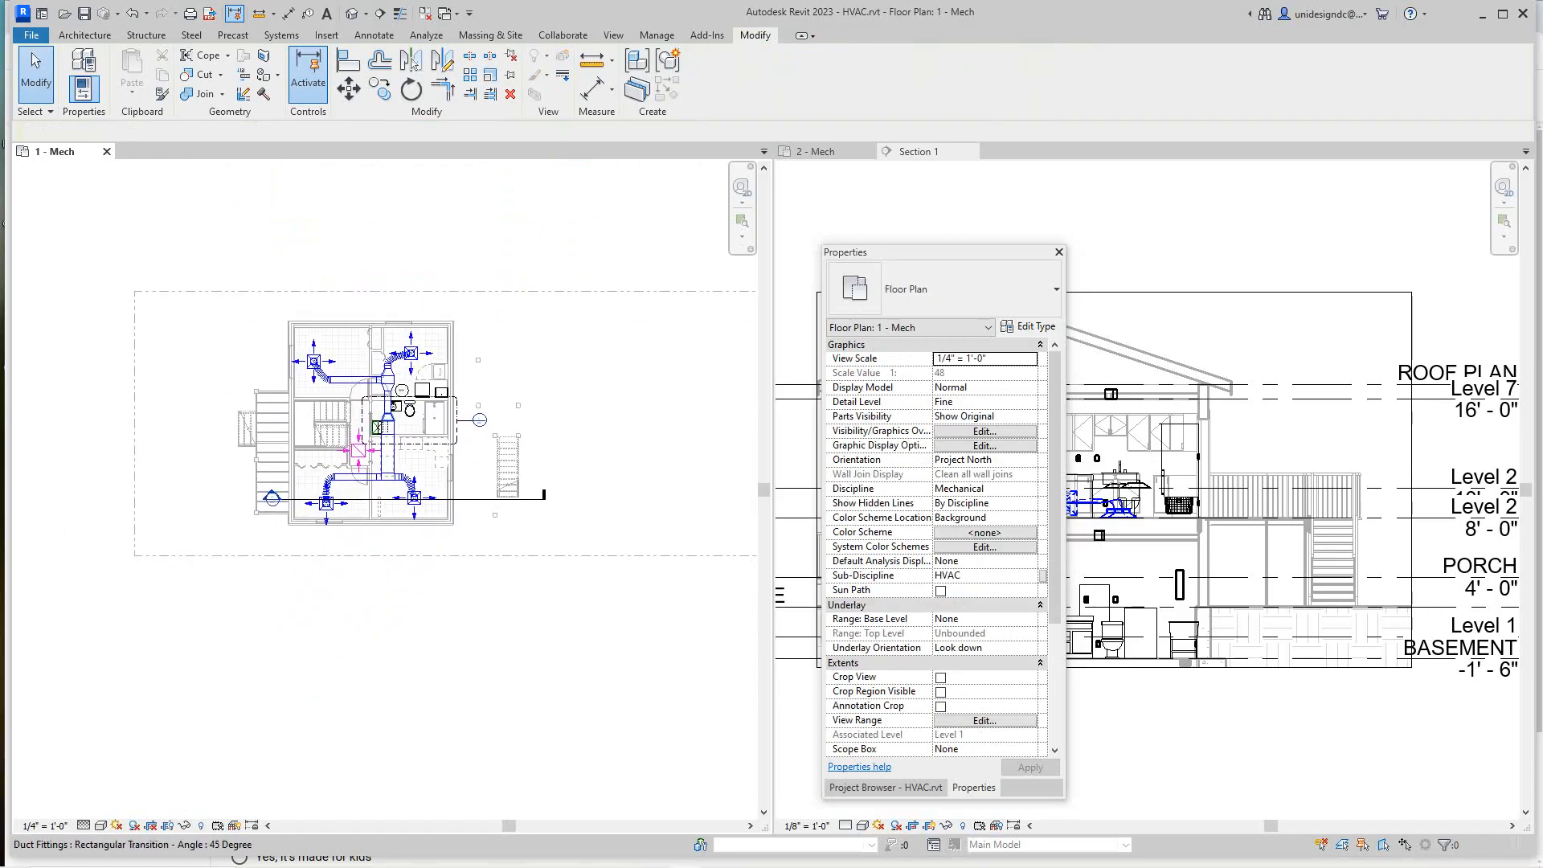
{"action": "scroll", "coordinate": [386, 424], "scroll_direction": "up", "scroll_amount": 3}
{"action": "left_click_drag", "start_coordinate": [951, 256], "coordinate": [787, 285]}
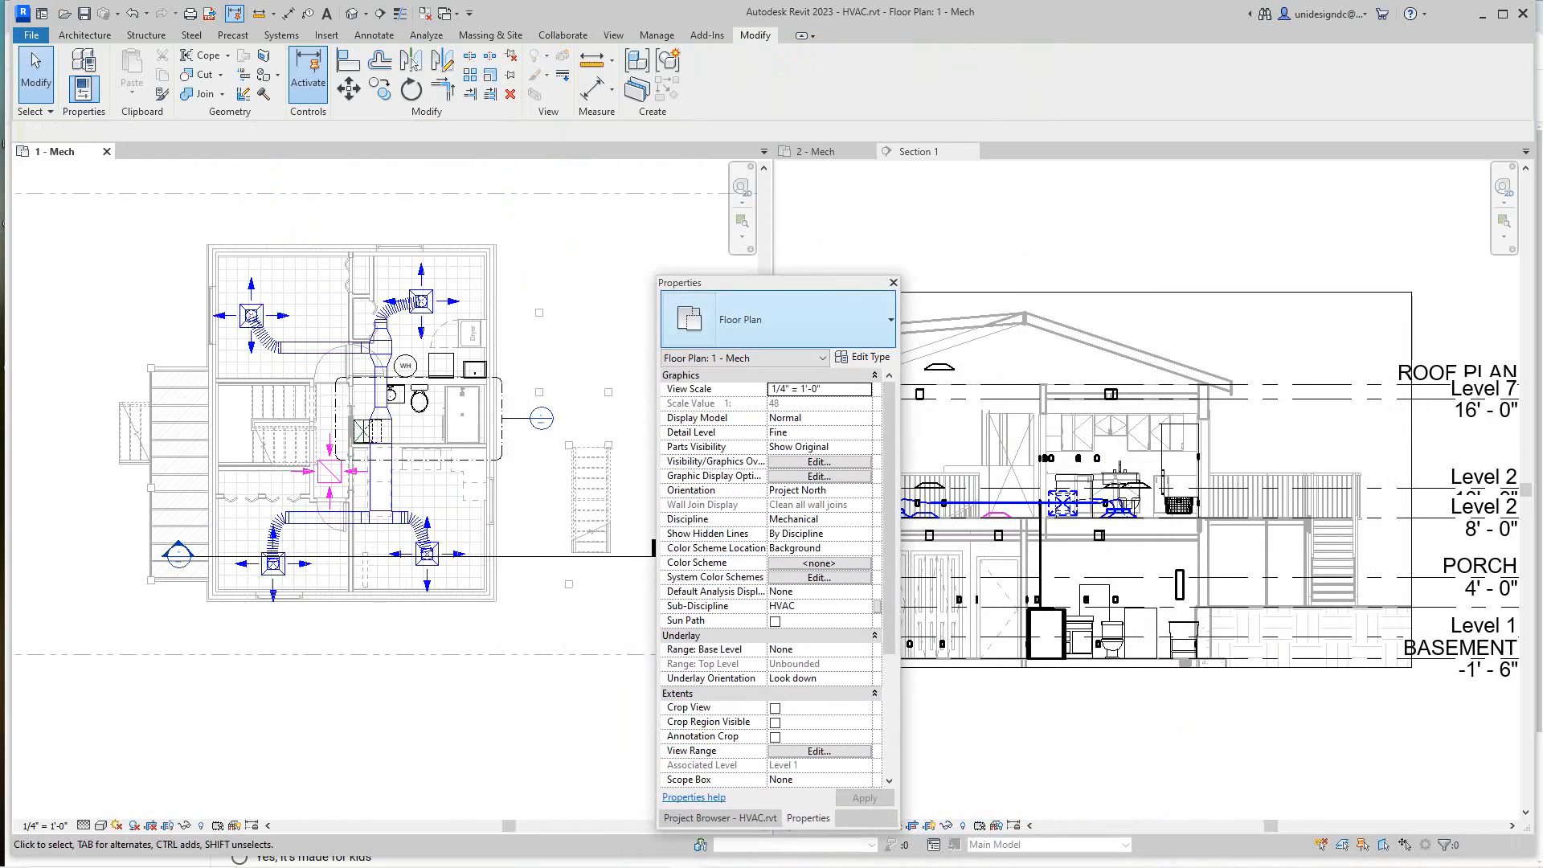
{"action": "scroll", "coordinate": [371, 484], "scroll_direction": "up", "scroll_amount": 1}
{"action": "left_click", "coordinate": [385, 483]}
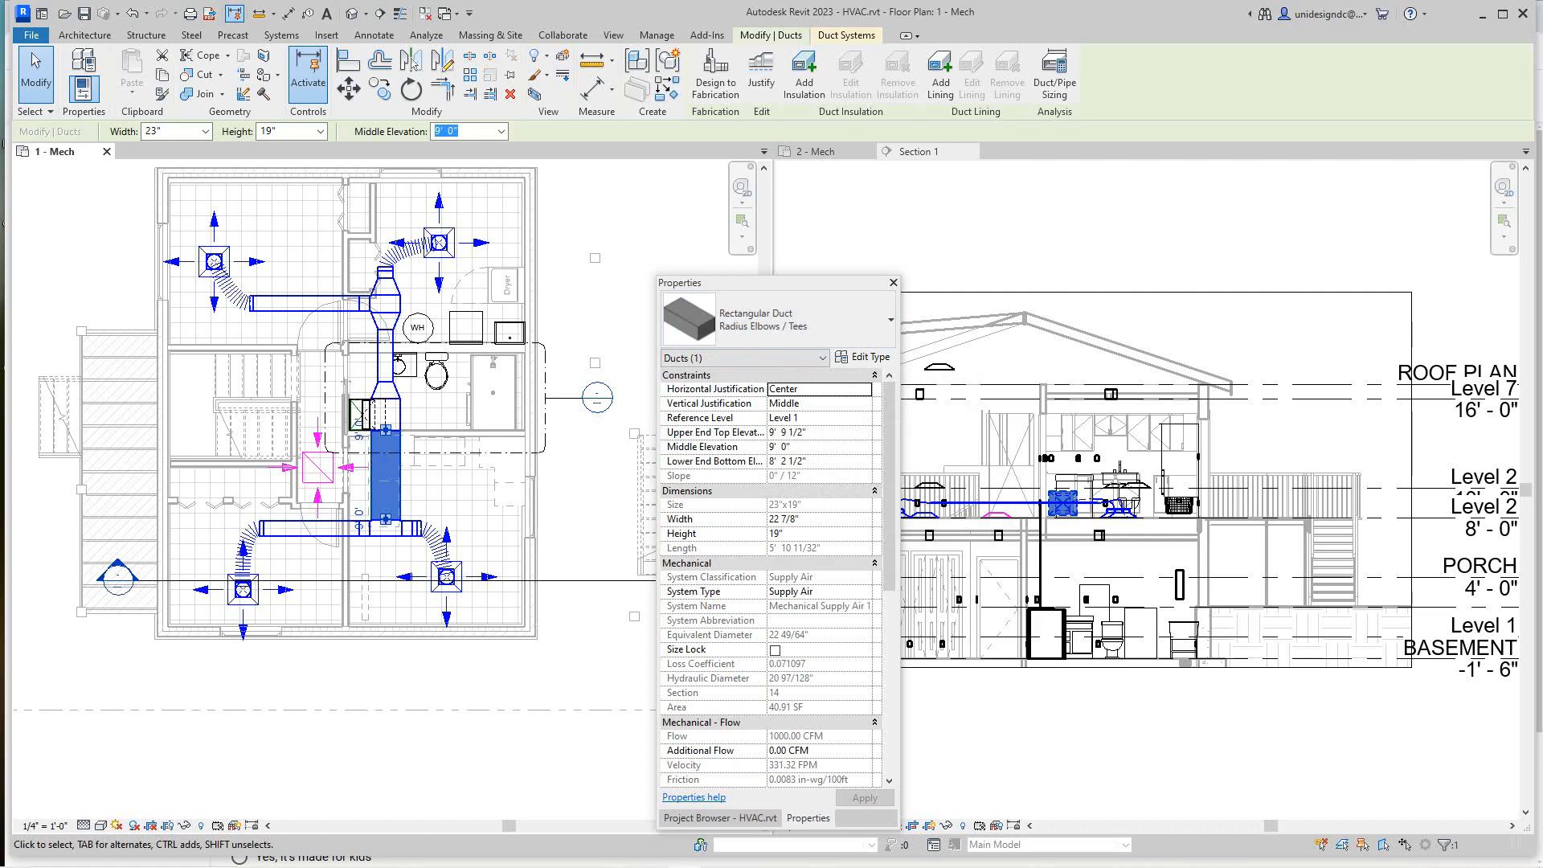
{"action": "left_click", "coordinate": [781, 447]}
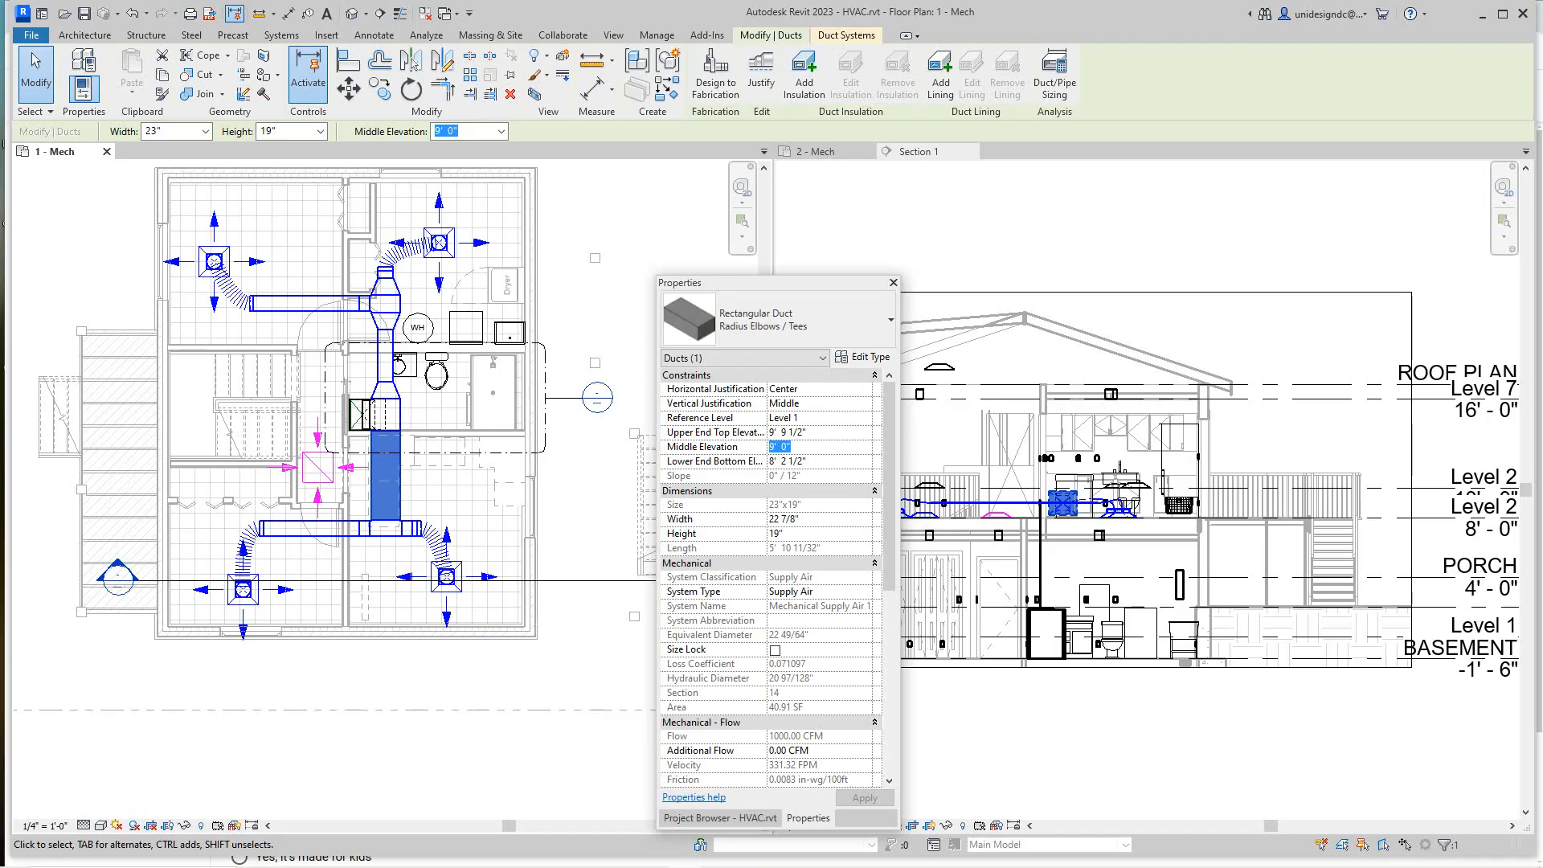
{"action": "type", "text": "6"}
{"action": "key", "text": "Return"}
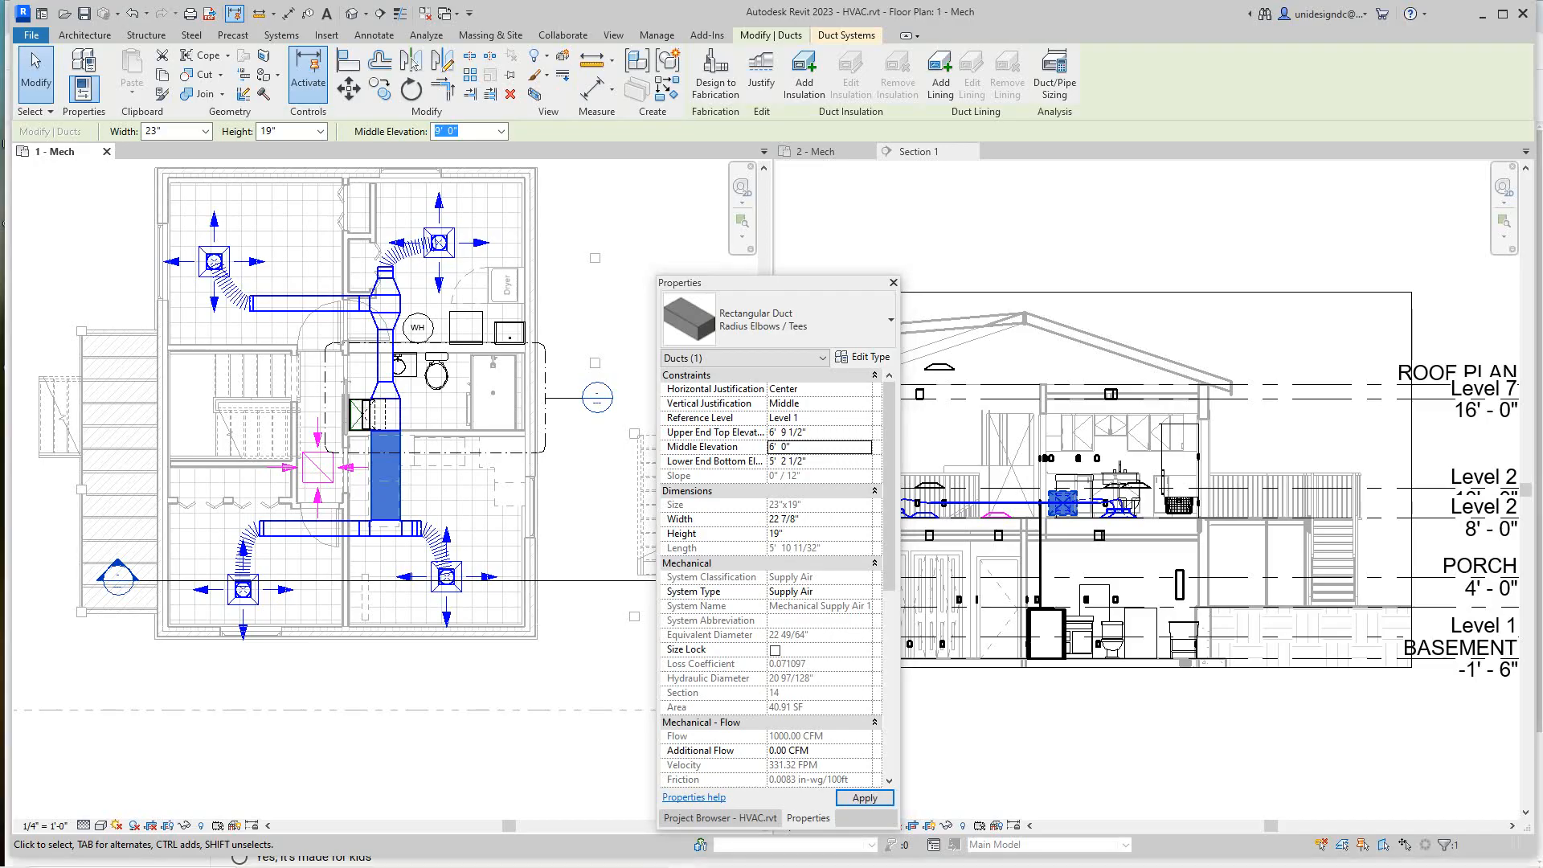
Examine the lowered trunk, its branches and flex duct connections to the diffusers in Section 1, and clear the selection.
{"action": "scroll", "coordinate": [1051, 575], "scroll_direction": "down", "scroll_amount": 1}
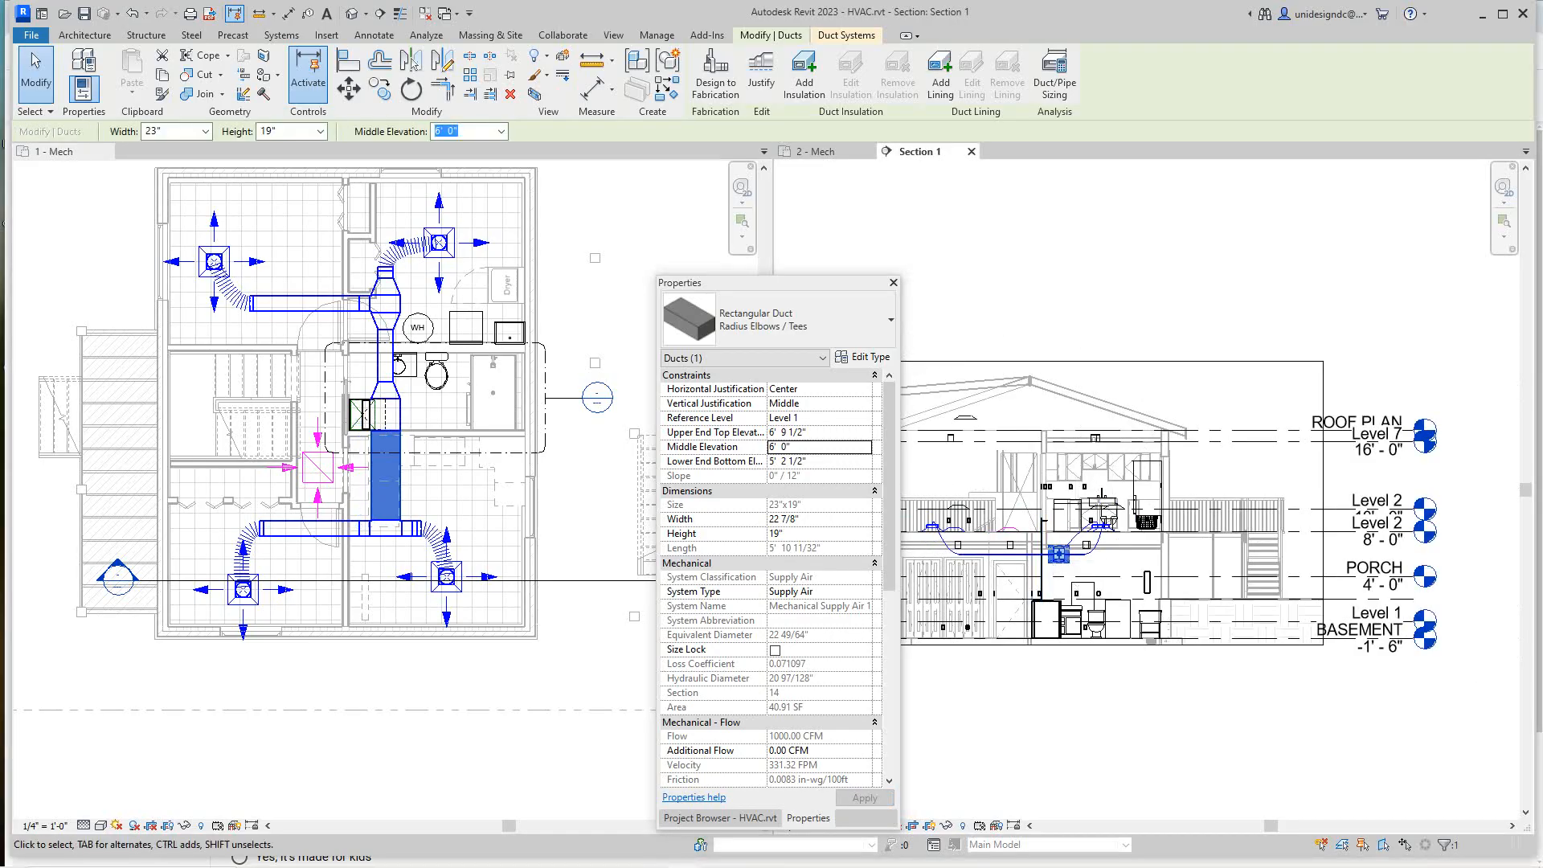
{"action": "scroll", "coordinate": [1063, 567], "scroll_direction": "up", "scroll_amount": 2}
{"action": "scroll", "coordinate": [1063, 562], "scroll_direction": "down", "scroll_amount": 1}
{"action": "middle_click_drag", "start_coordinate": [1063, 554], "coordinate": [1255, 590]}
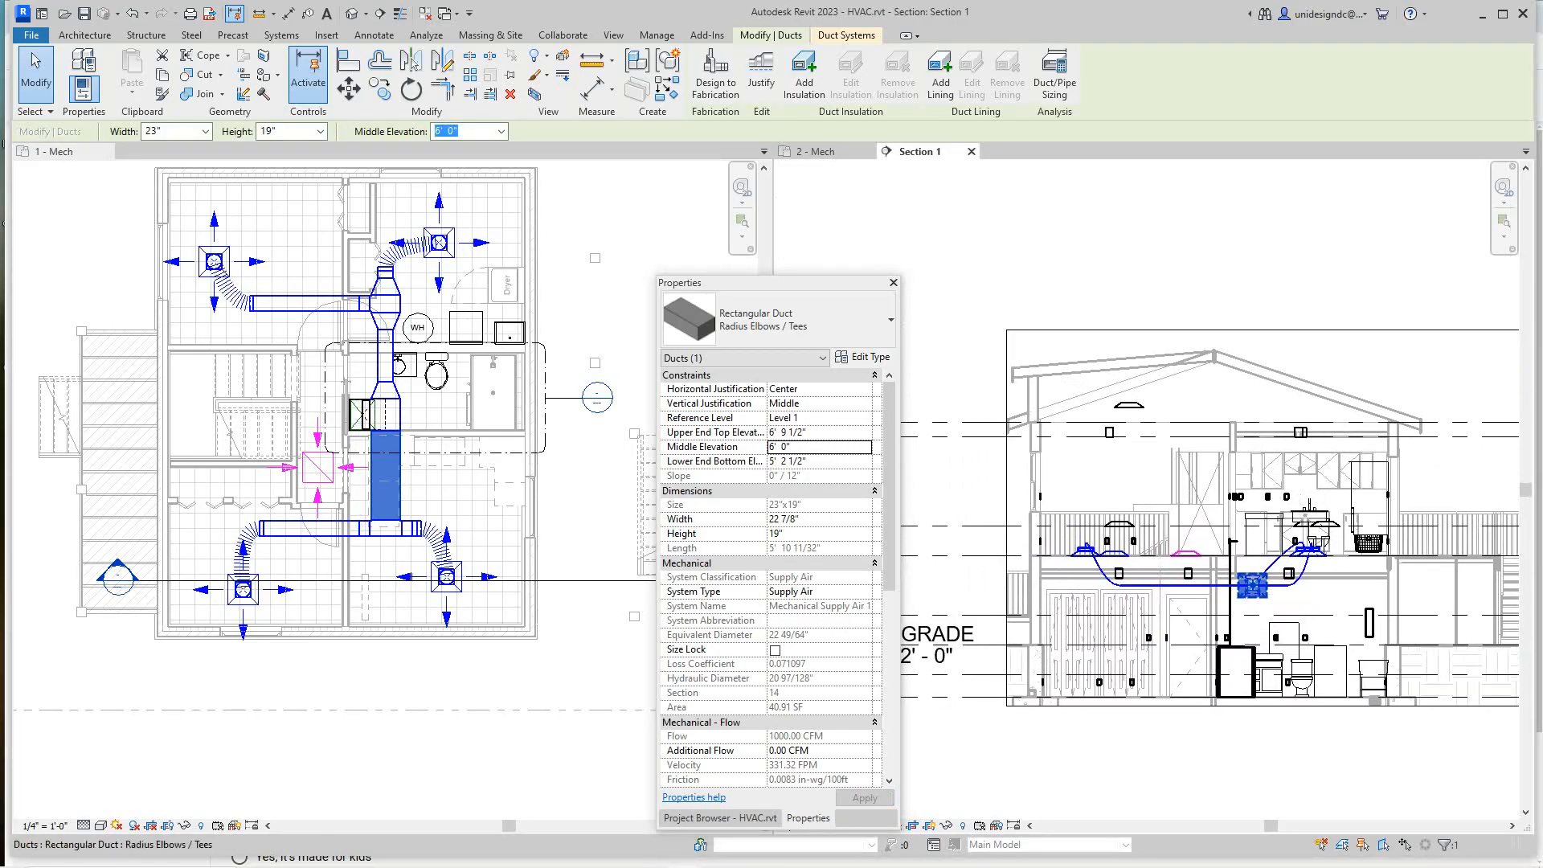
{"action": "scroll", "coordinate": [1141, 595], "scroll_direction": "up", "scroll_amount": 1}
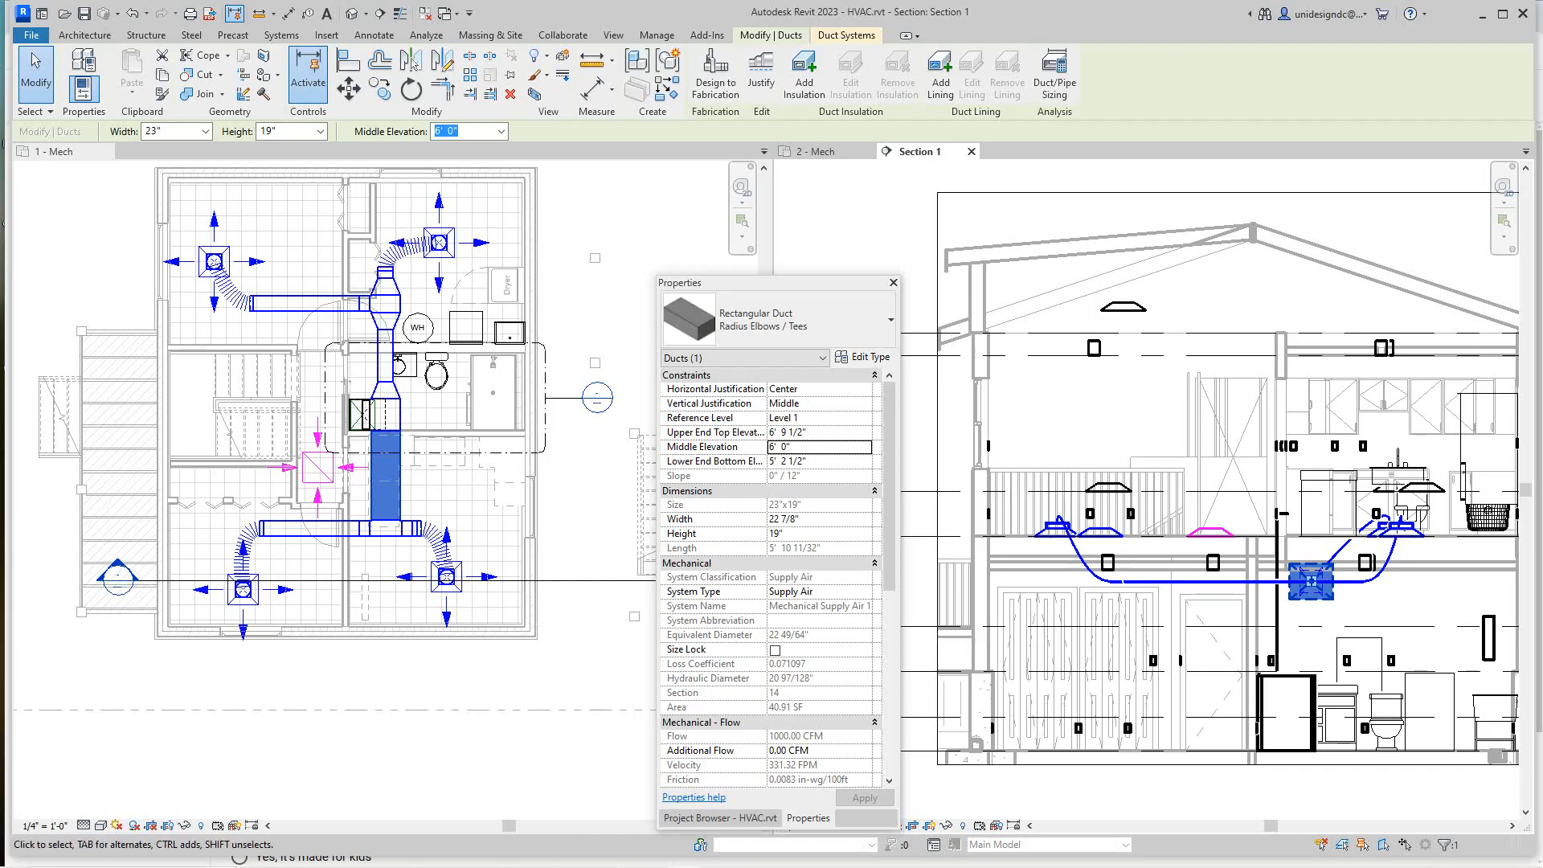
{"action": "scroll", "coordinate": [787, 595], "scroll_direction": "down", "scroll_amount": 2}
{"action": "scroll", "coordinate": [1118, 601], "scroll_direction": "down", "scroll_amount": 1}
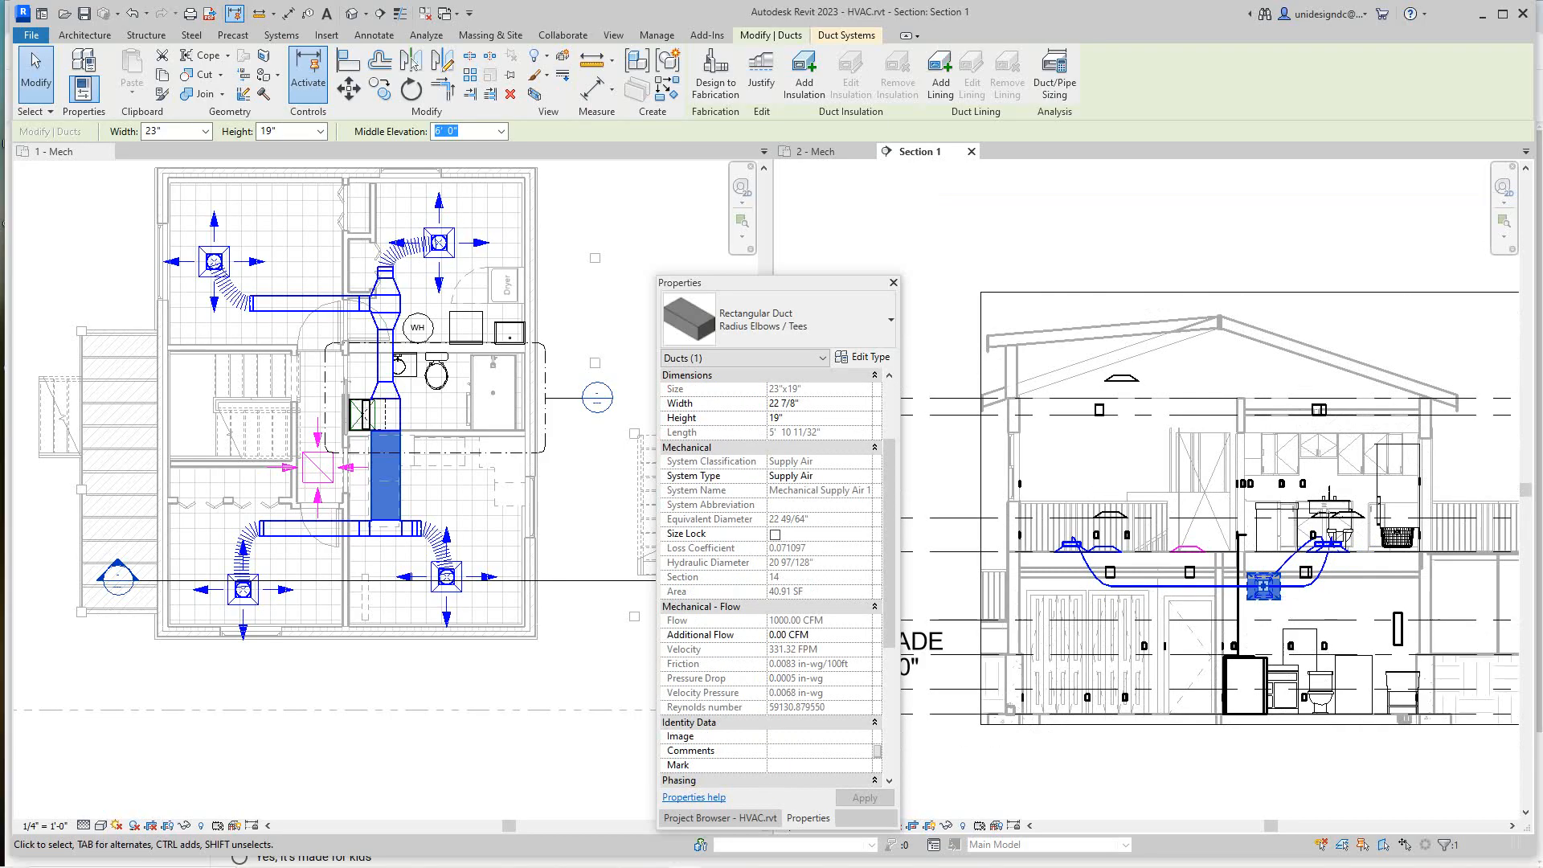
{"action": "scroll", "coordinate": [1224, 599], "scroll_direction": "up", "scroll_amount": 2}
{"action": "scroll", "coordinate": [1086, 689], "scroll_direction": "down", "scroll_amount": 3}
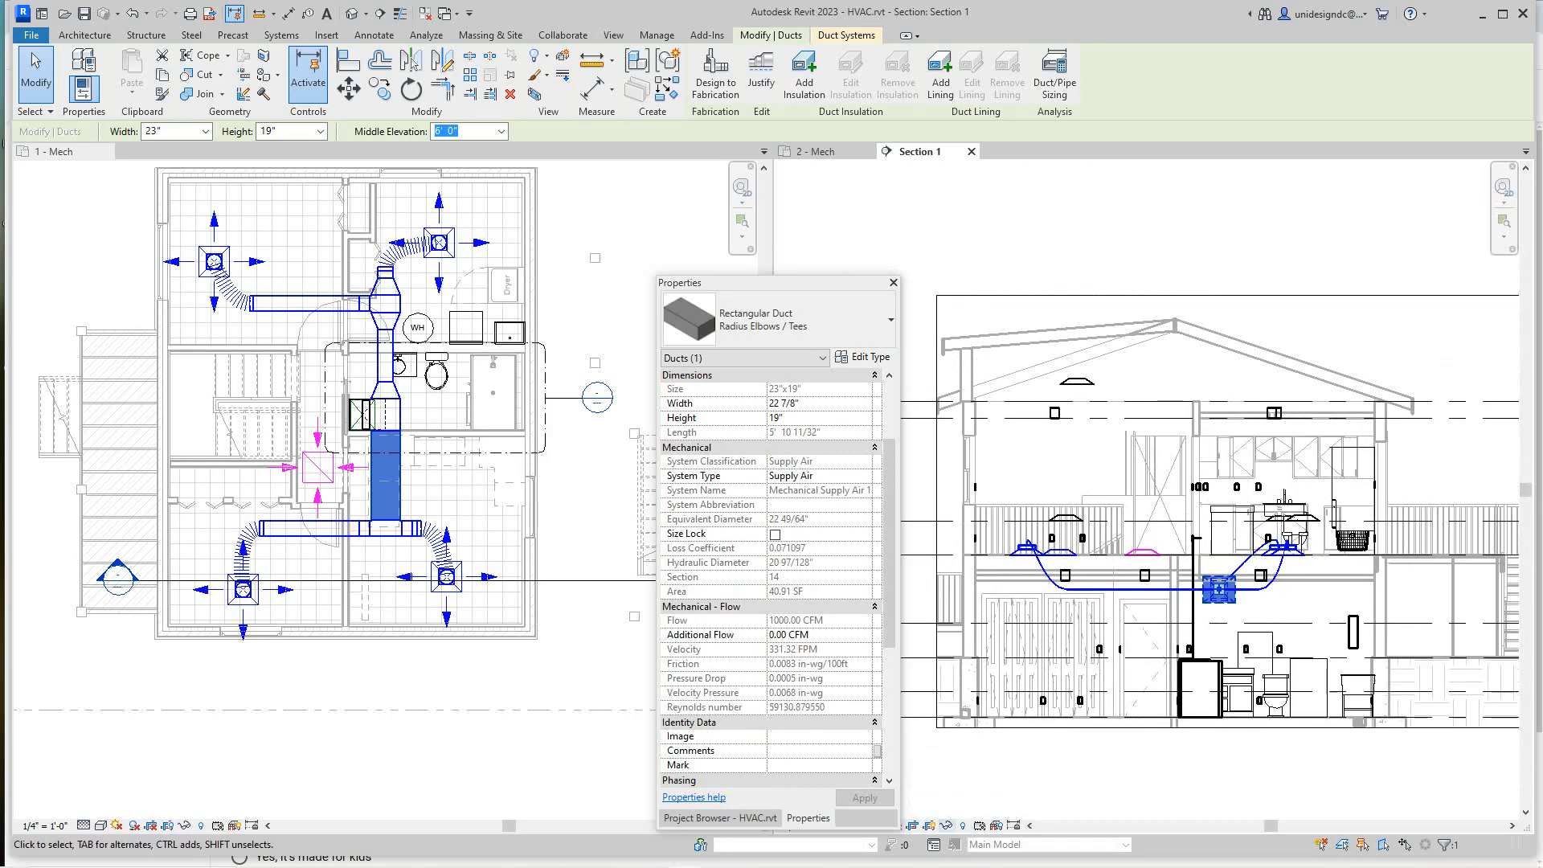
{"action": "scroll", "coordinate": [1087, 689], "scroll_direction": "down", "scroll_amount": 1}
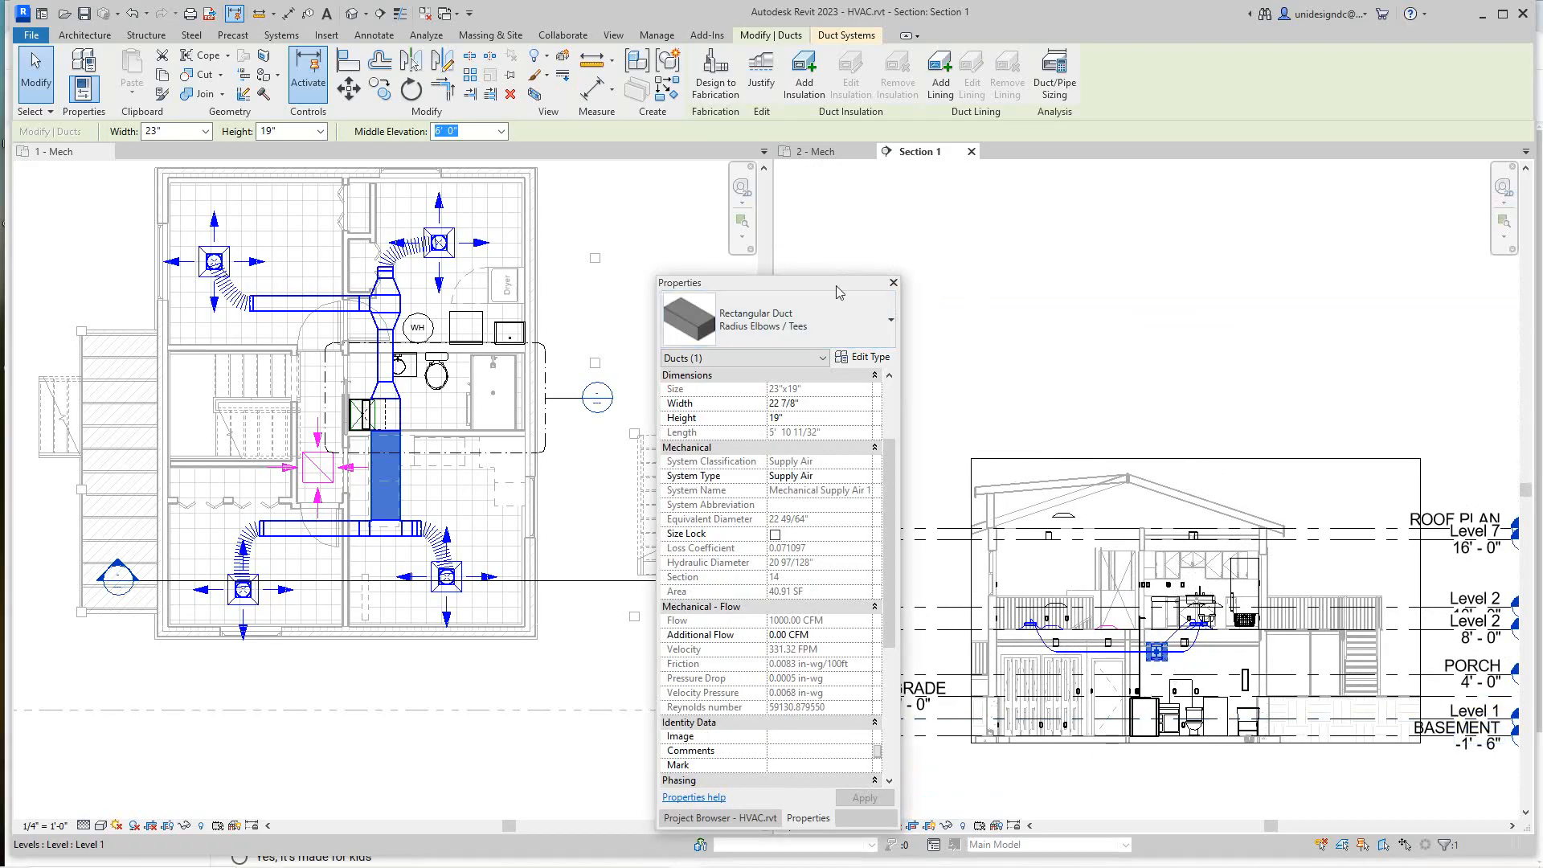
{"action": "left_click_drag", "start_coordinate": [764, 283], "coordinate": [640, 294]}
{"action": "scroll", "coordinate": [1157, 643], "scroll_direction": "up", "scroll_amount": 7}
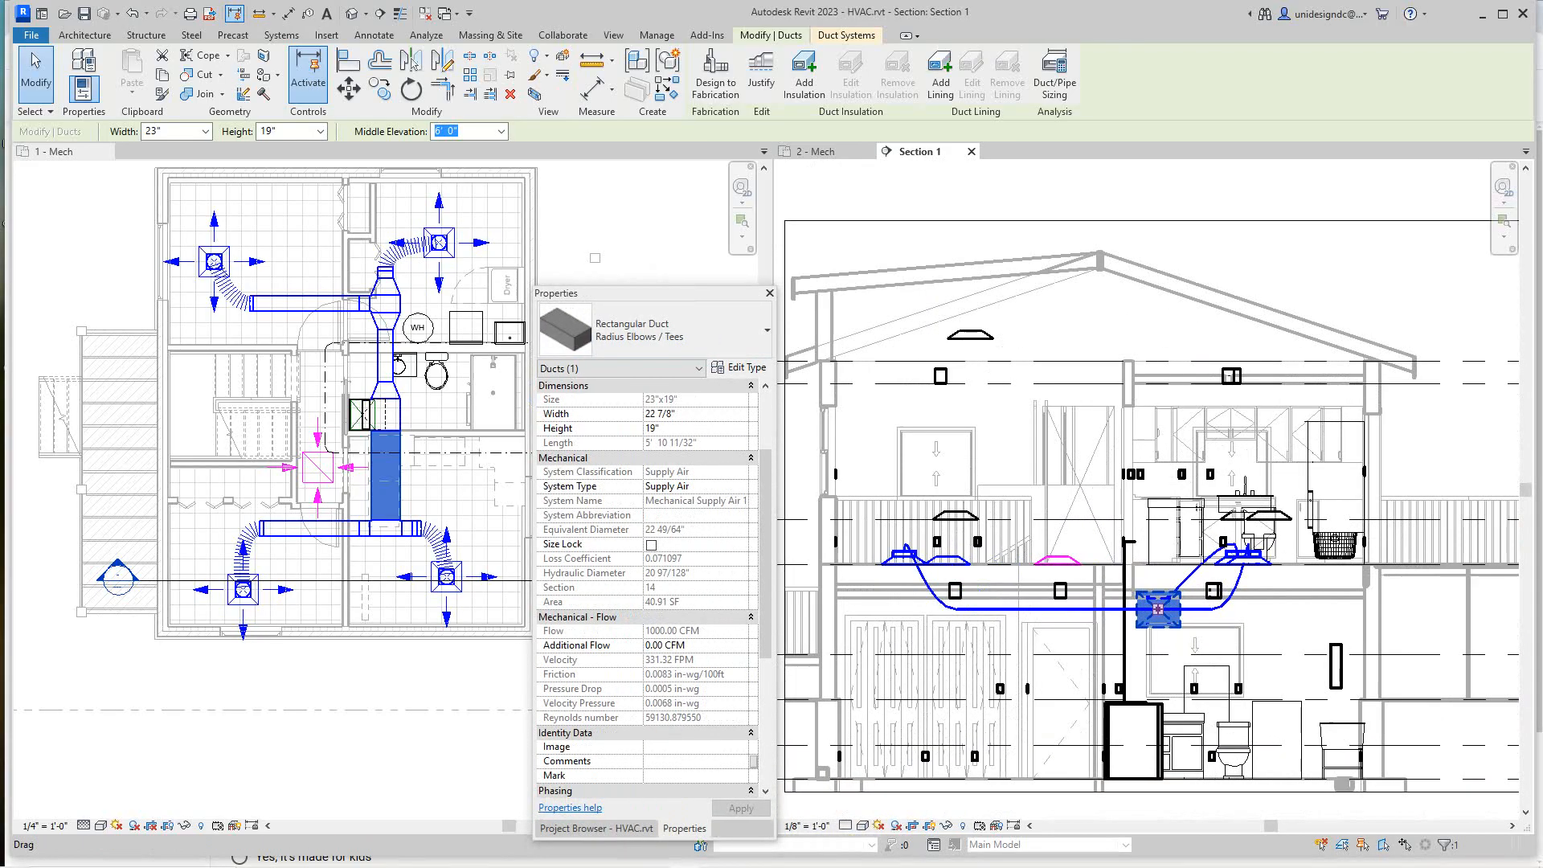
{"action": "scroll", "coordinate": [1319, 662], "scroll_direction": "up", "scroll_amount": 1}
{"action": "left_click", "coordinate": [1319, 664]}
{"action": "scroll", "coordinate": [1319, 662], "scroll_direction": "down", "scroll_amount": 5}
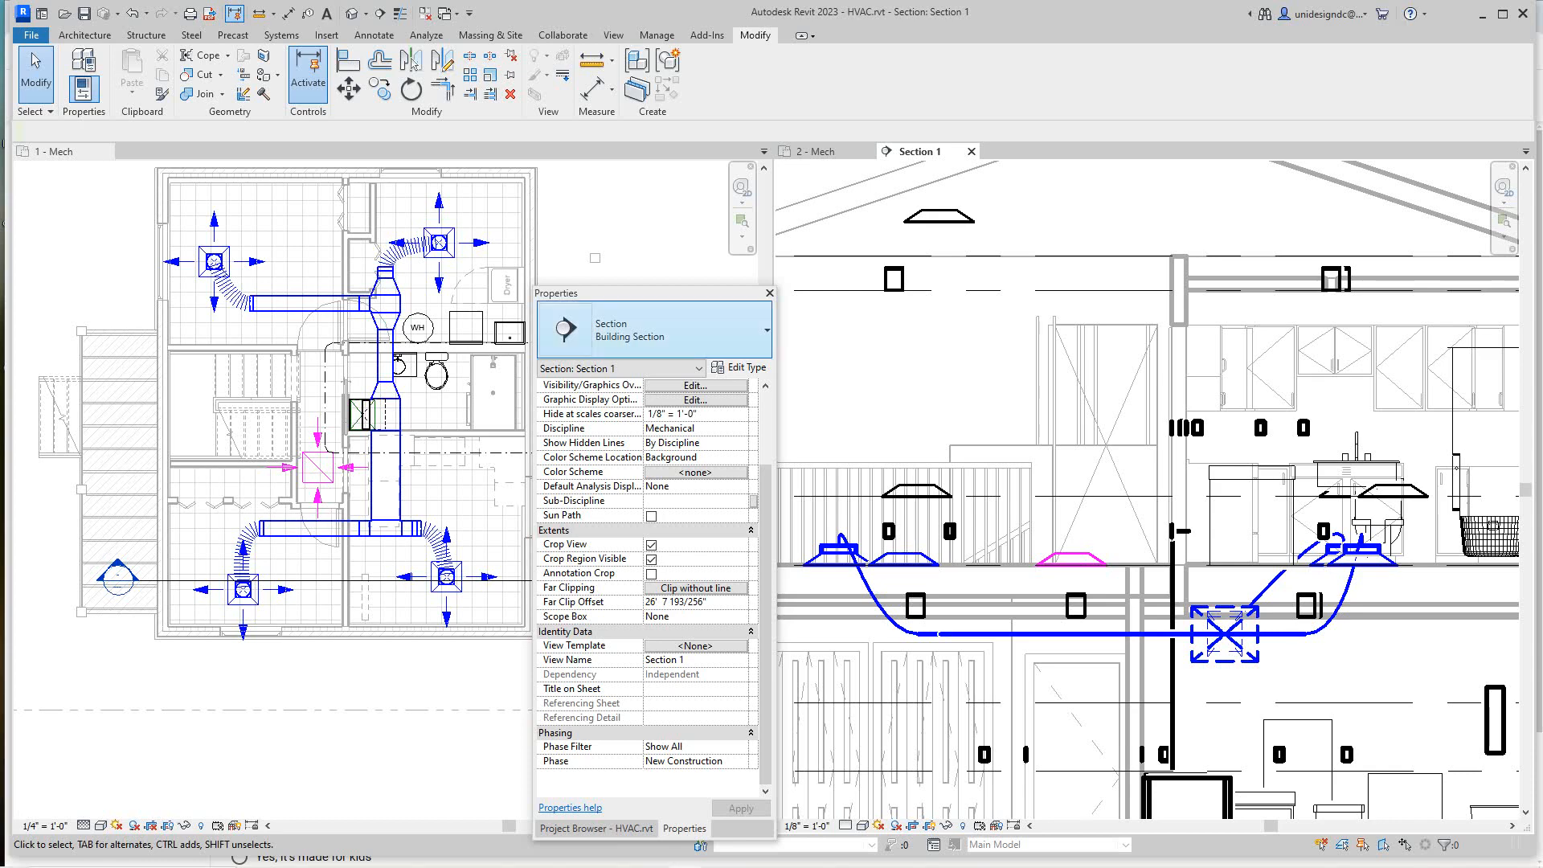
Move the Properties palette clear of the Level 1 duct layout and show more of the plan and Section 1.
{"action": "left_click_drag", "start_coordinate": [700, 295], "coordinate": [279, 328]}
{"action": "scroll", "coordinate": [687, 360], "scroll_direction": "down", "scroll_amount": 2}
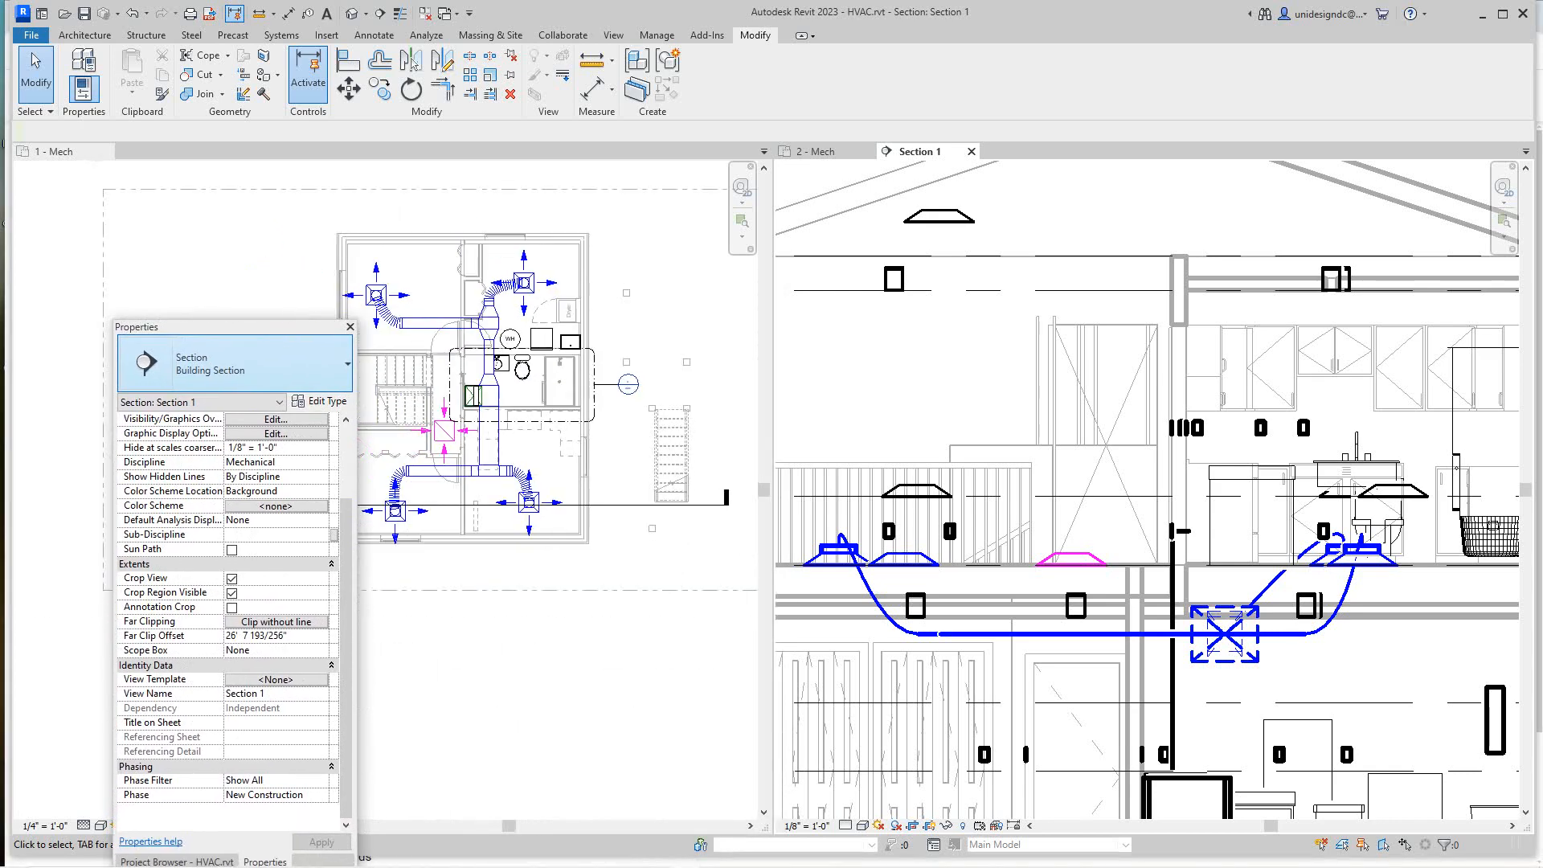
{"action": "scroll", "coordinate": [668, 474], "scroll_direction": "down", "scroll_amount": 2}
{"action": "middle_click_drag", "start_coordinate": [668, 474], "coordinate": [695, 556]}
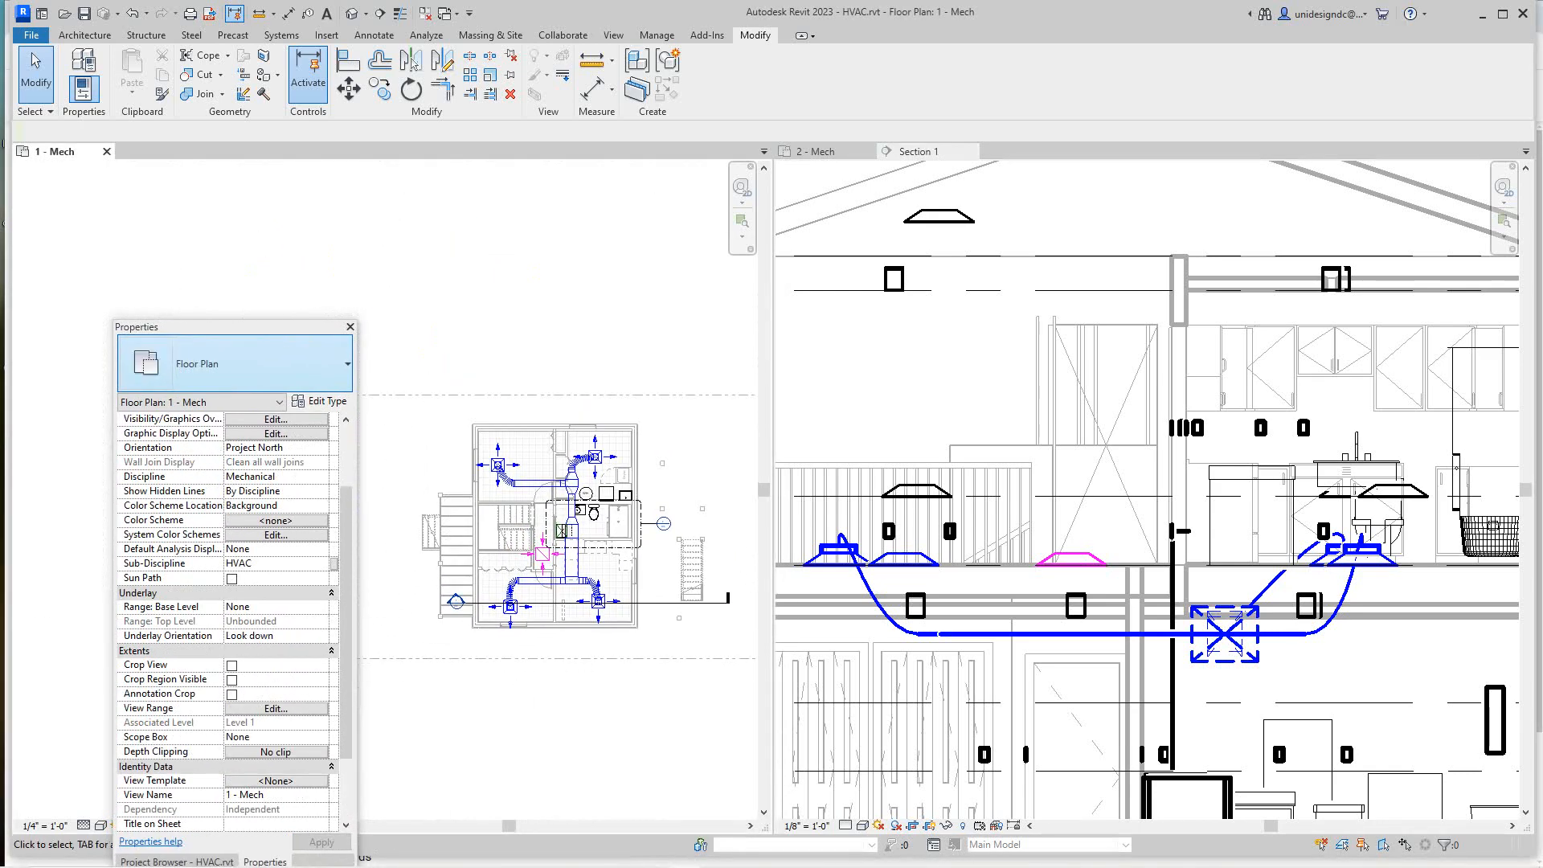
{"action": "left_click_drag", "start_coordinate": [233, 327], "coordinate": [148, 172]}
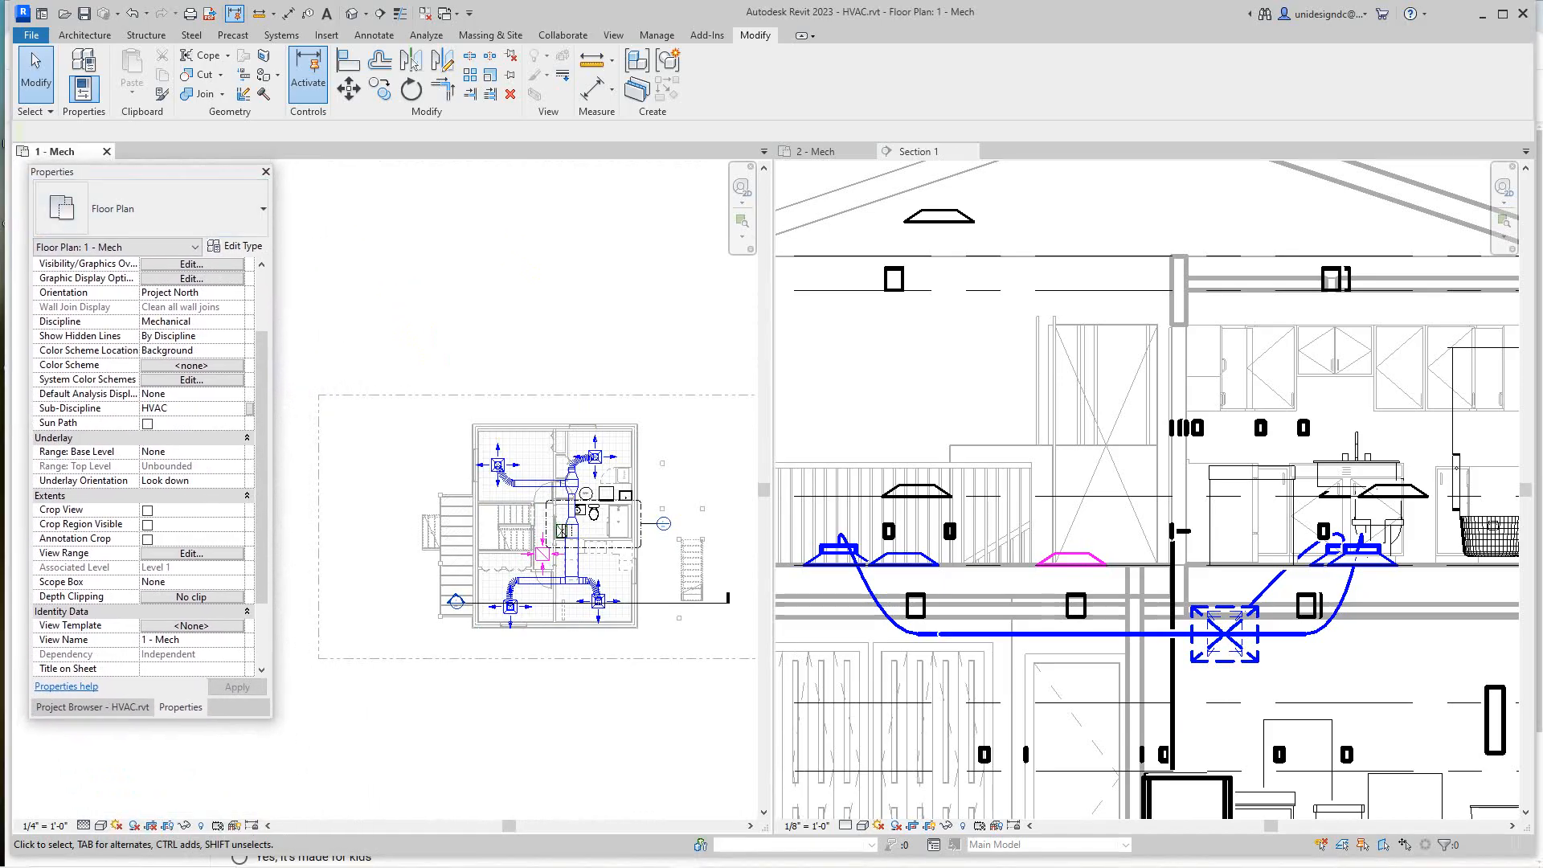
{"action": "scroll", "coordinate": [1064, 562], "scroll_direction": "down", "scroll_amount": 2}
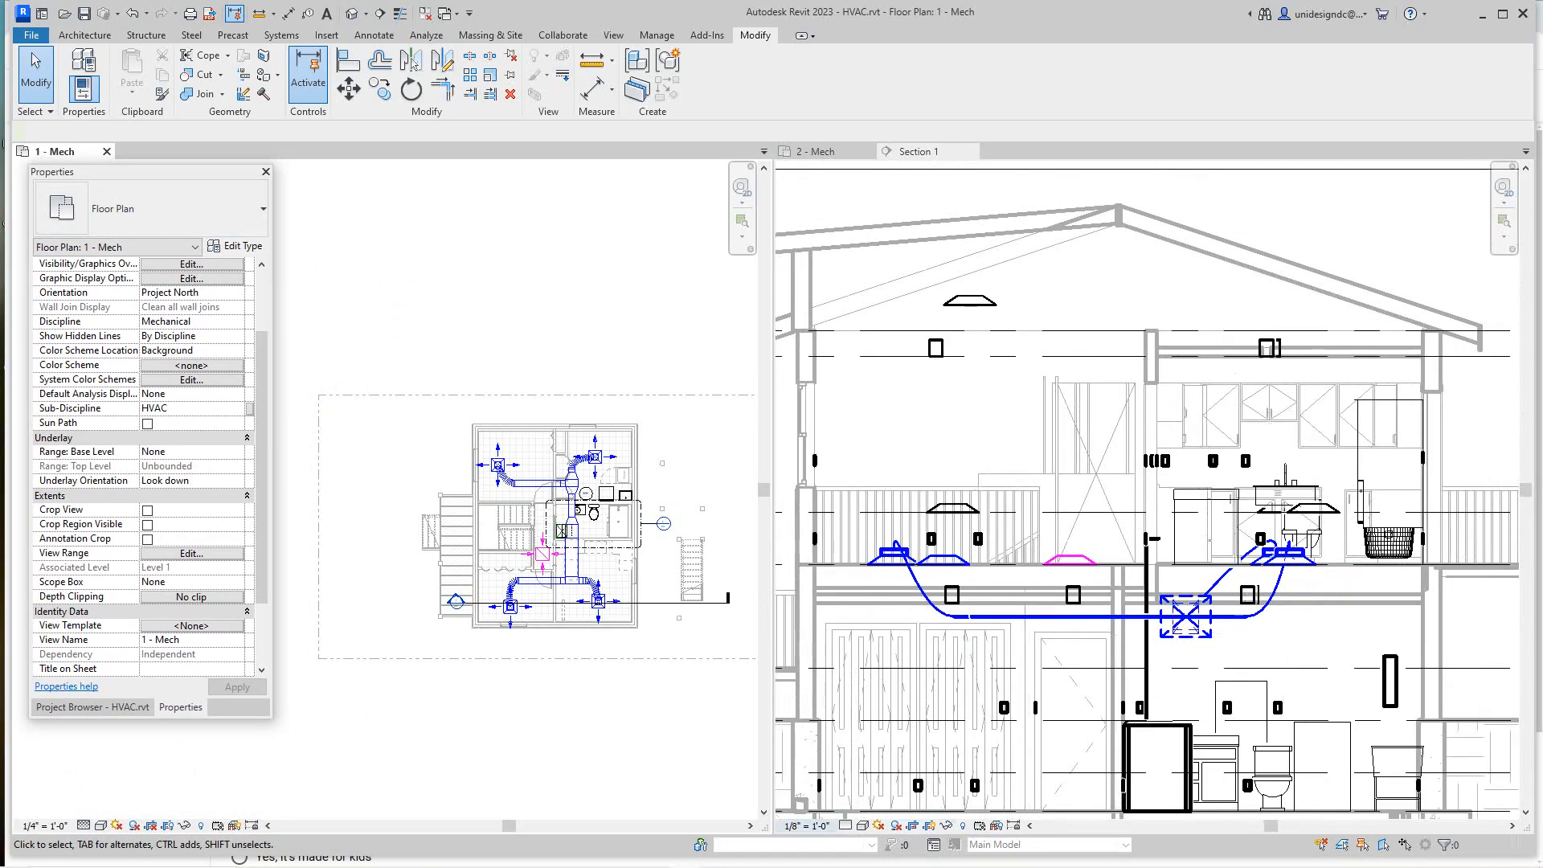
Set the detail level of Section 1 to Fine and examine the supply ducts between the two floors.
{"action": "left_click", "coordinate": [846, 826]}
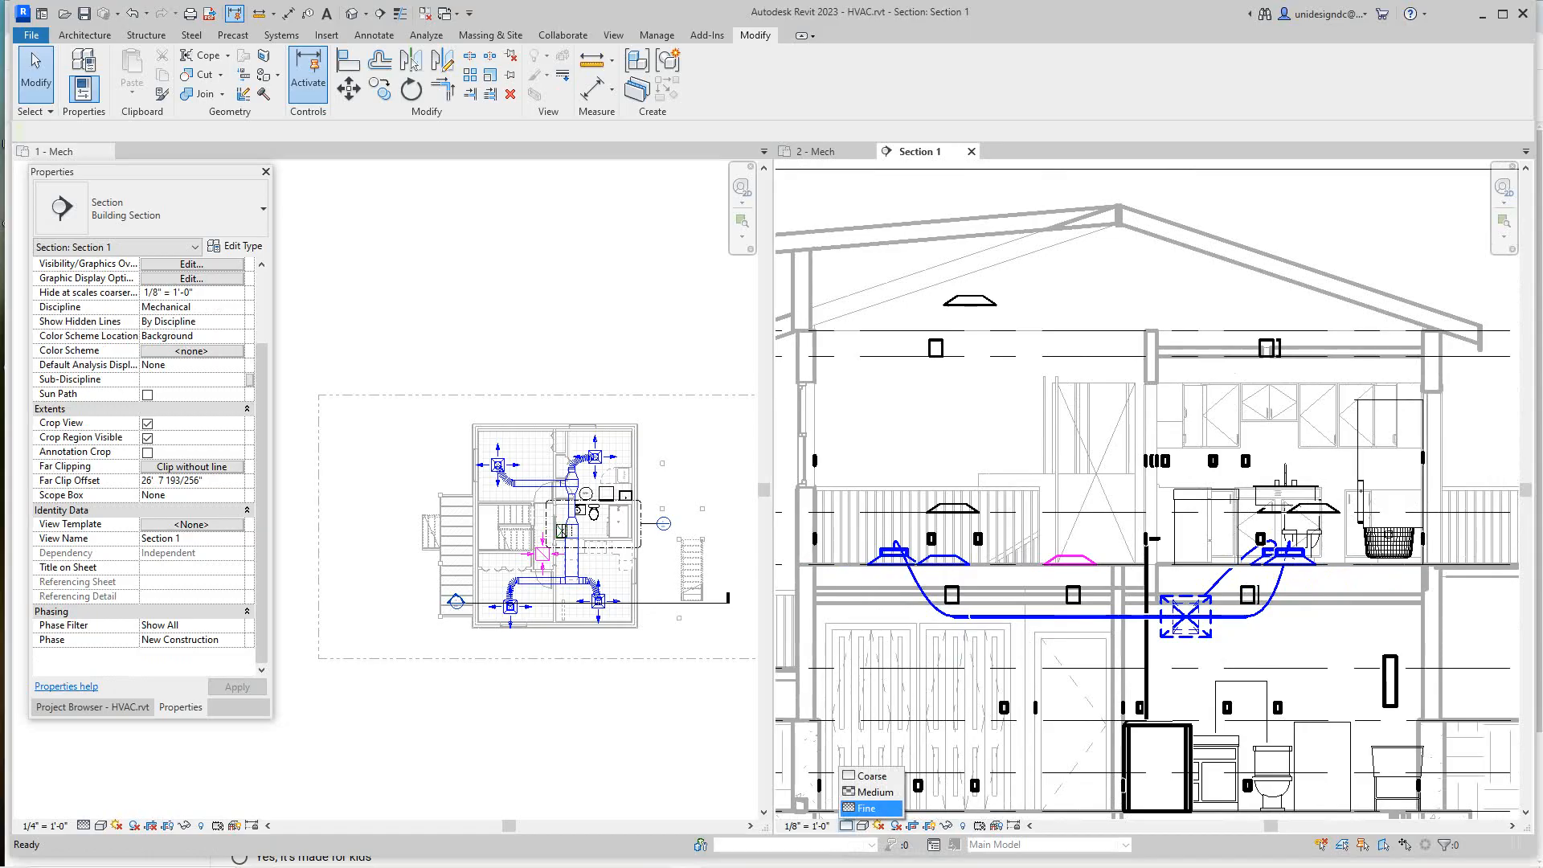
{"action": "left_click", "coordinate": [868, 807]}
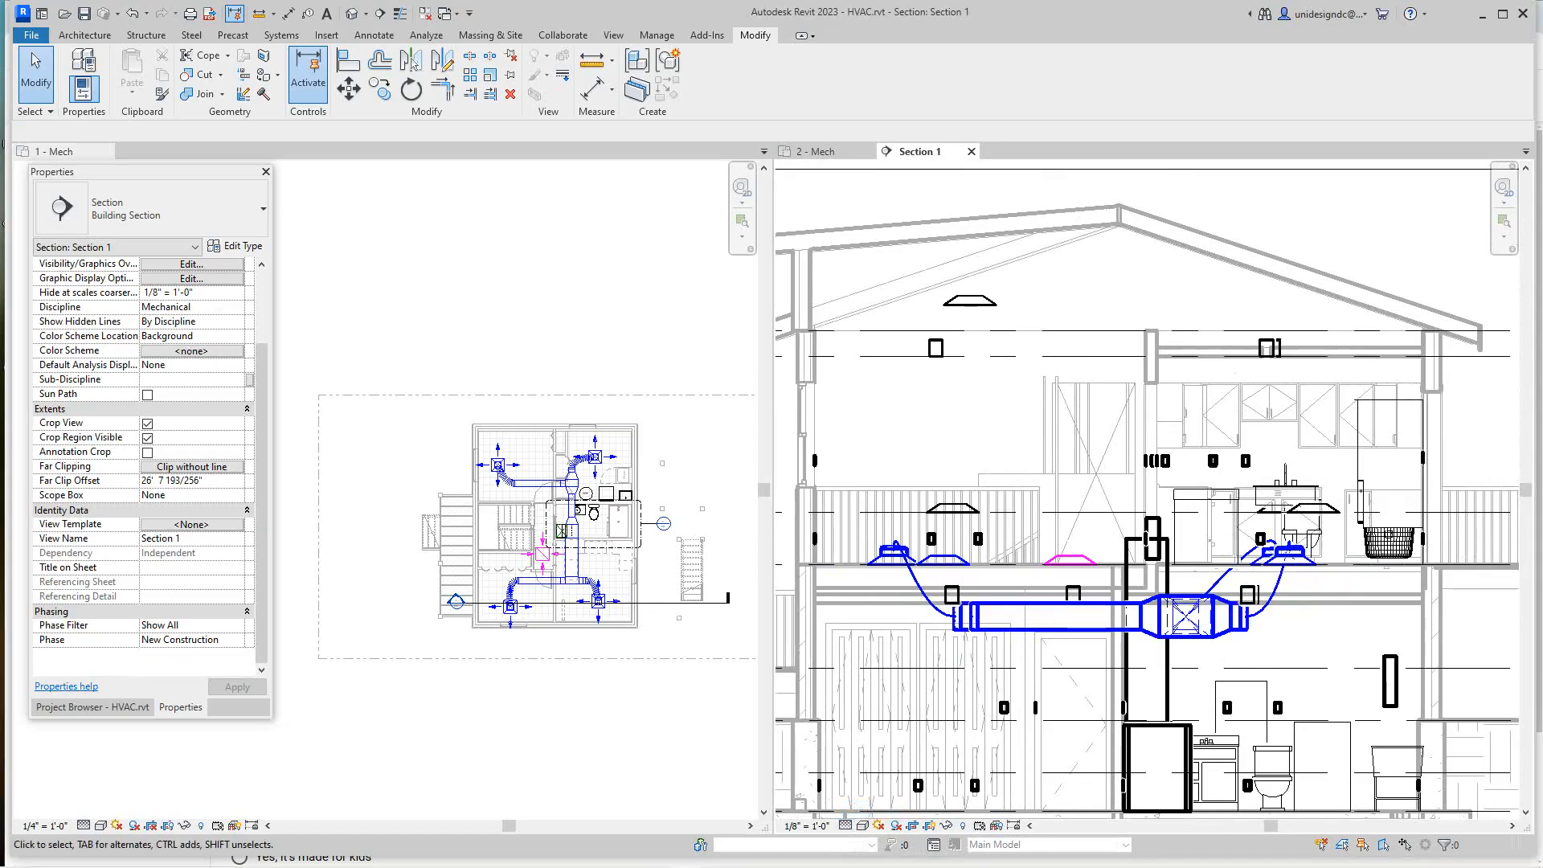
{"action": "middle_click_drag", "start_coordinate": [995, 688], "coordinate": [1073, 569]}
{"action": "scroll", "coordinate": [1073, 570], "scroll_direction": "up", "scroll_amount": 3}
{"action": "scroll", "coordinate": [1073, 569], "scroll_direction": "down", "scroll_amount": 2}
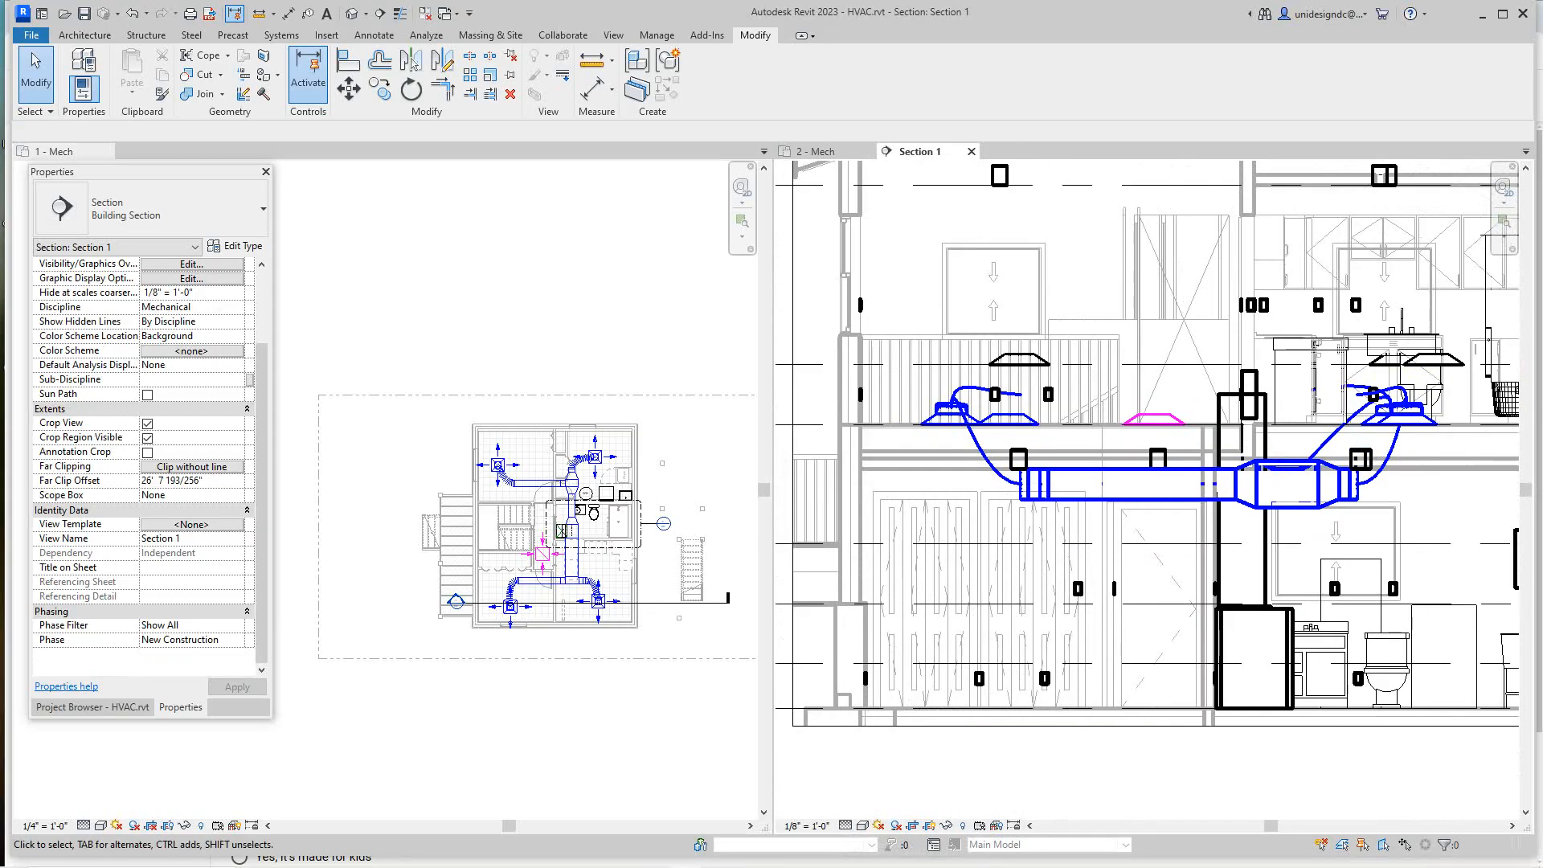
Select the leftmost connected supply diffuser in Section 1, examine its flex duct connection and plan location, and clear the selection.
{"action": "scroll", "coordinate": [995, 439], "scroll_direction": "up", "scroll_amount": 1}
{"action": "left_click", "coordinate": [995, 439]}
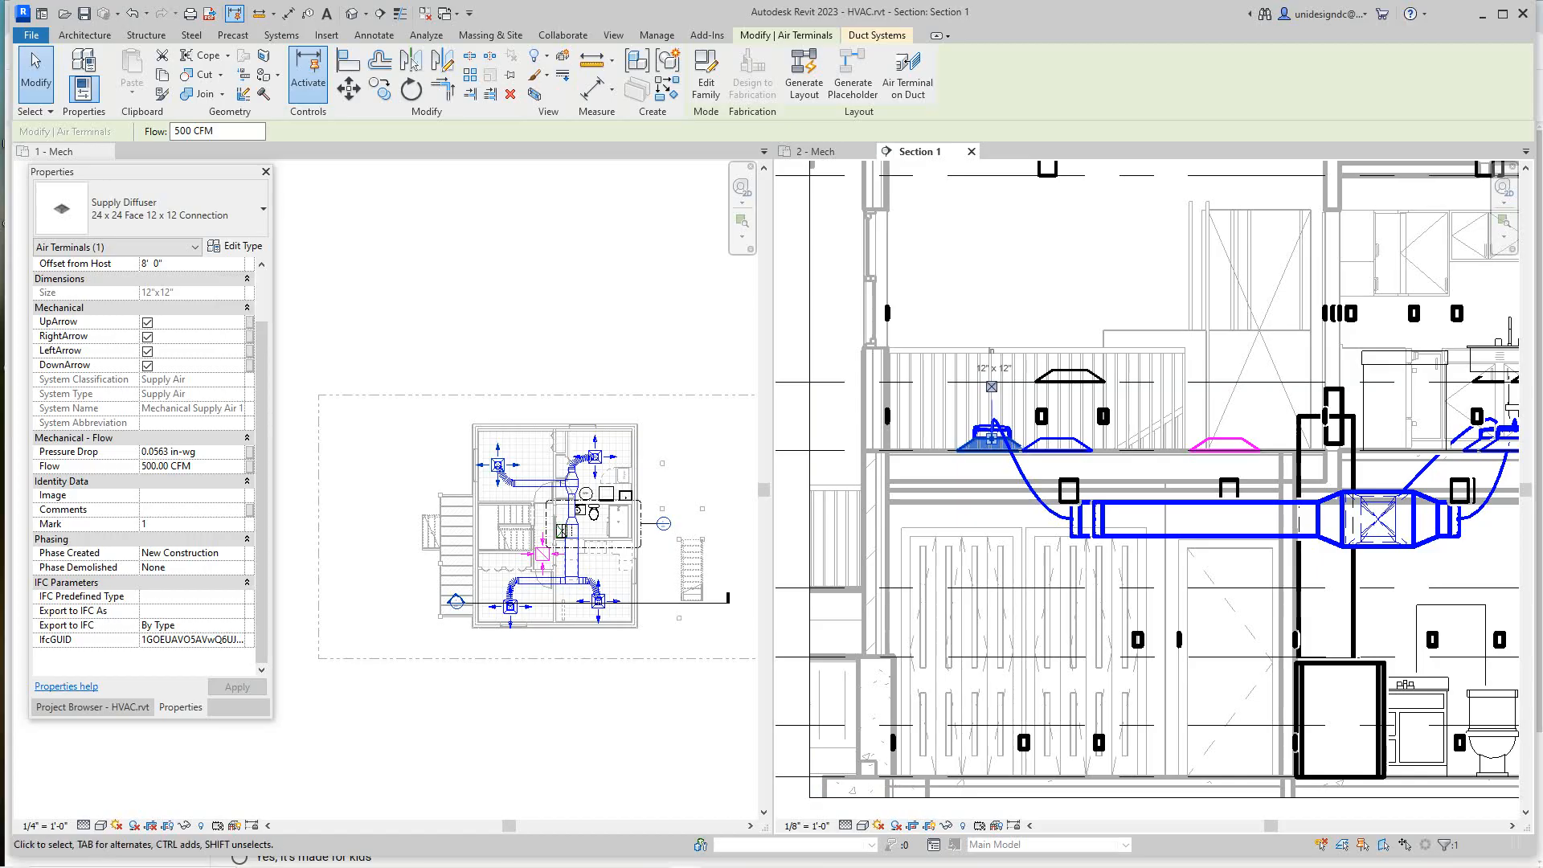
{"action": "scroll", "coordinate": [1146, 478], "scroll_direction": "down", "scroll_amount": 2}
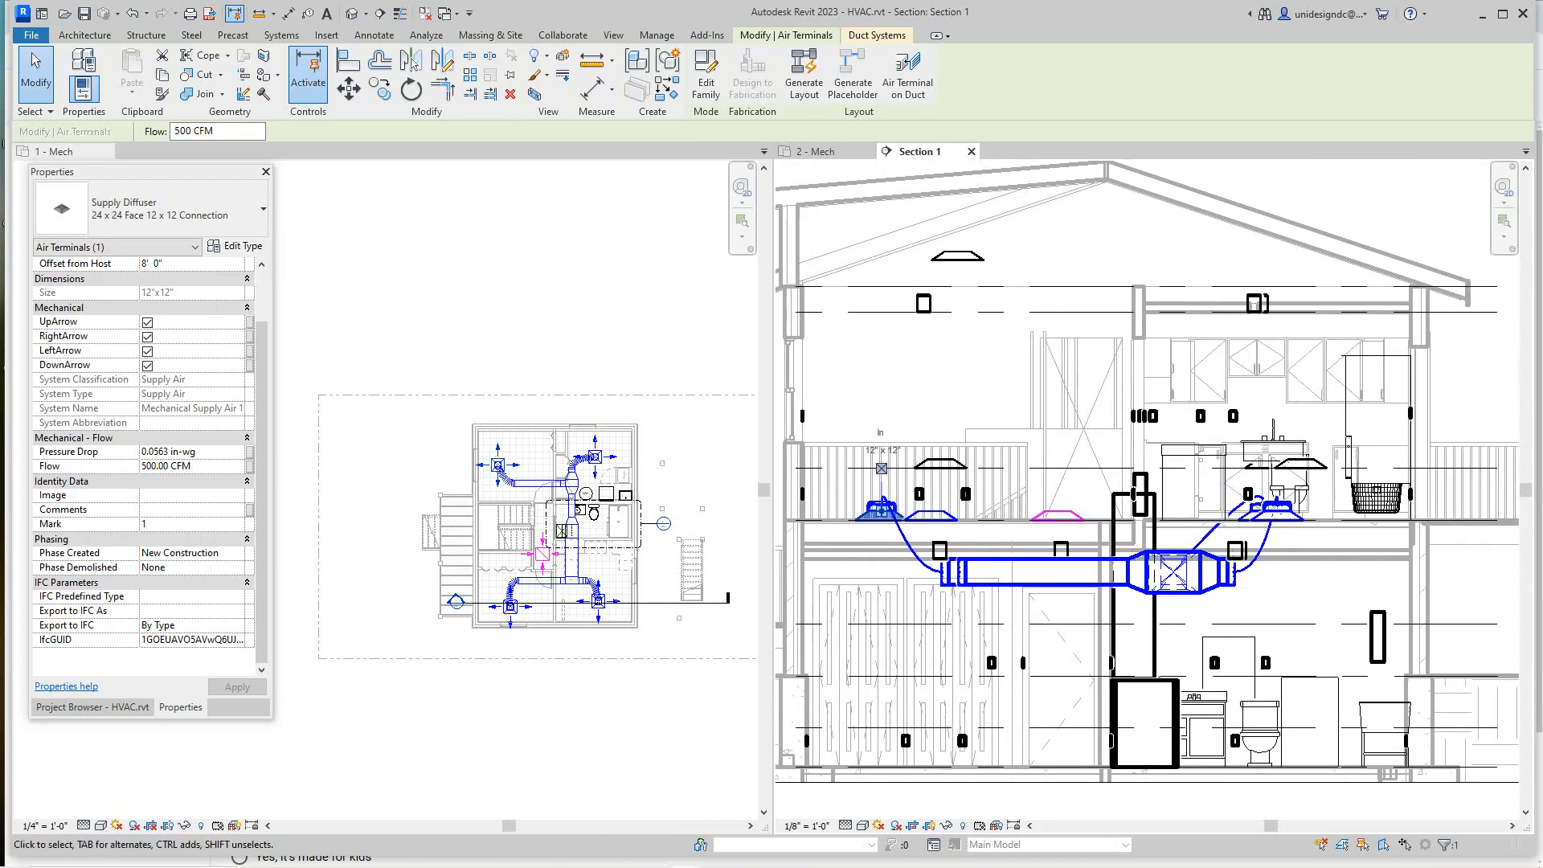
{"action": "scroll", "coordinate": [865, 684], "scroll_direction": "up", "scroll_amount": 4}
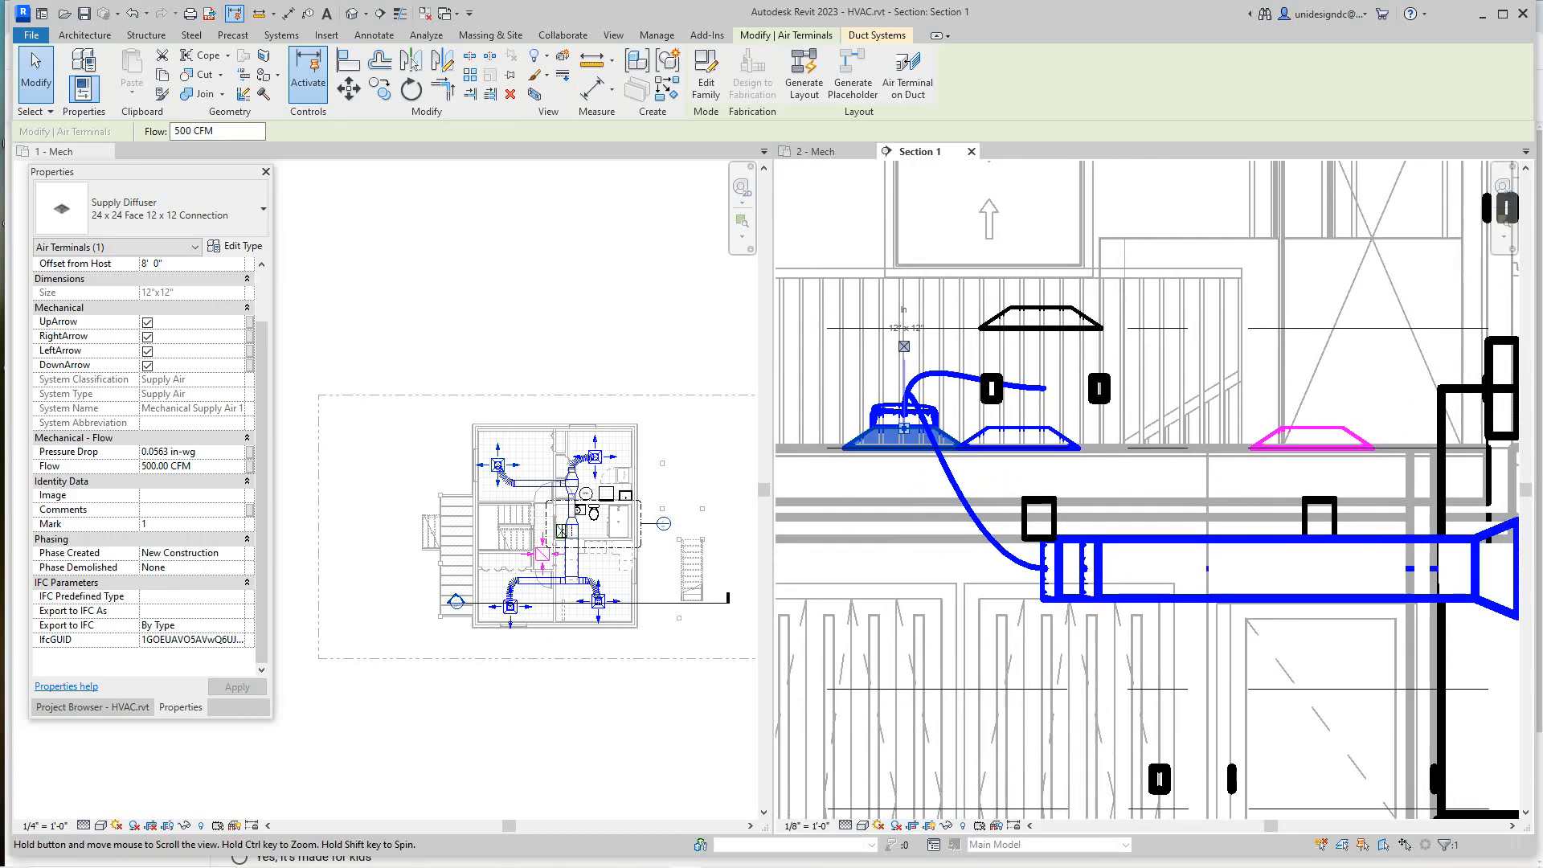
{"action": "scroll", "coordinate": [890, 514], "scroll_direction": "down", "scroll_amount": 1}
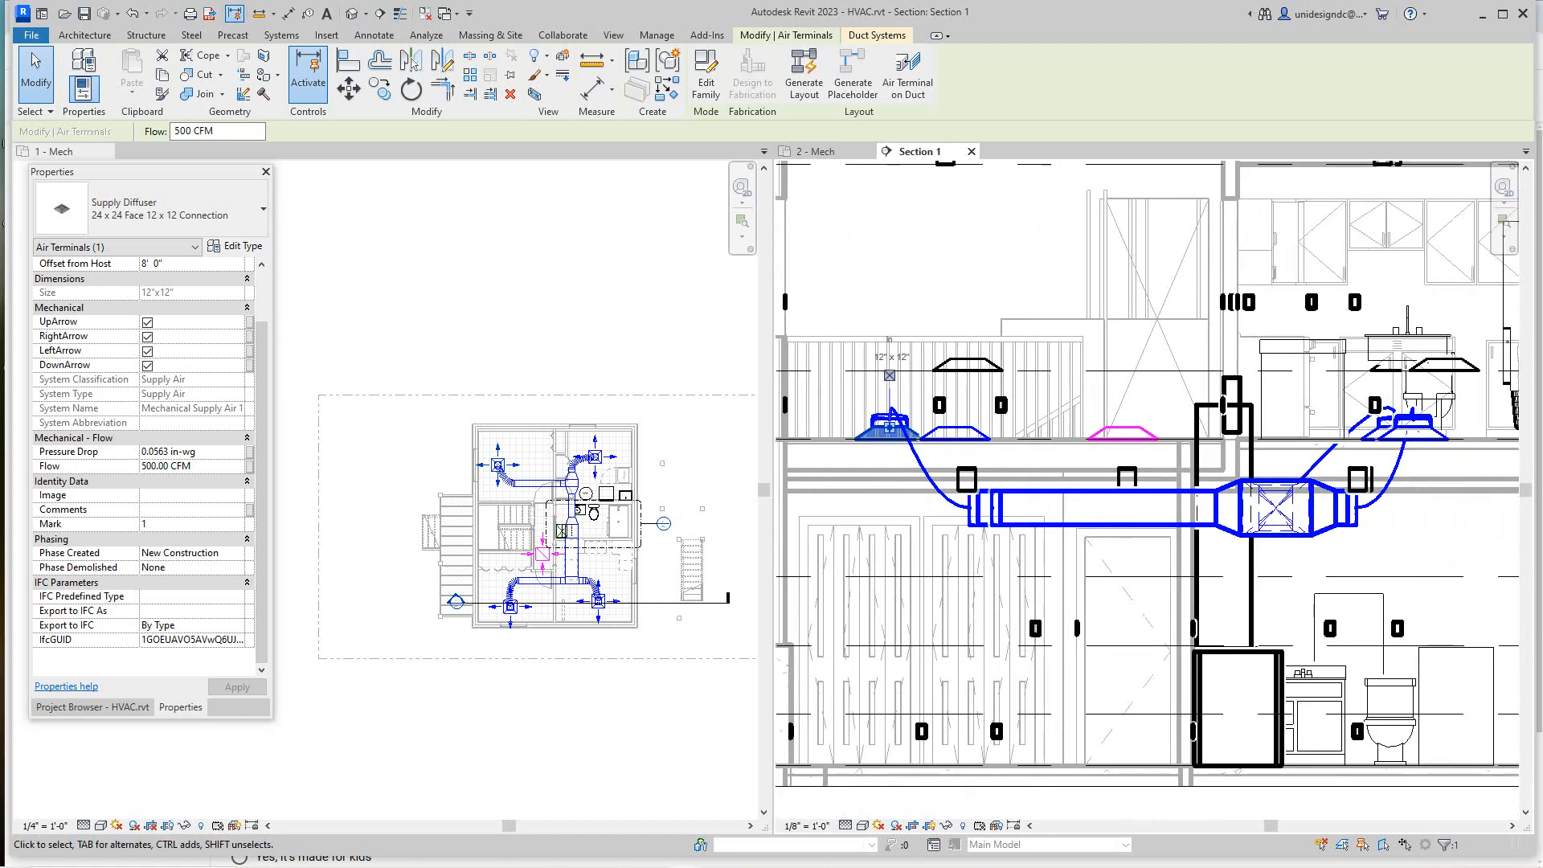
{"action": "scroll", "coordinate": [467, 437], "scroll_direction": "down", "scroll_amount": 2}
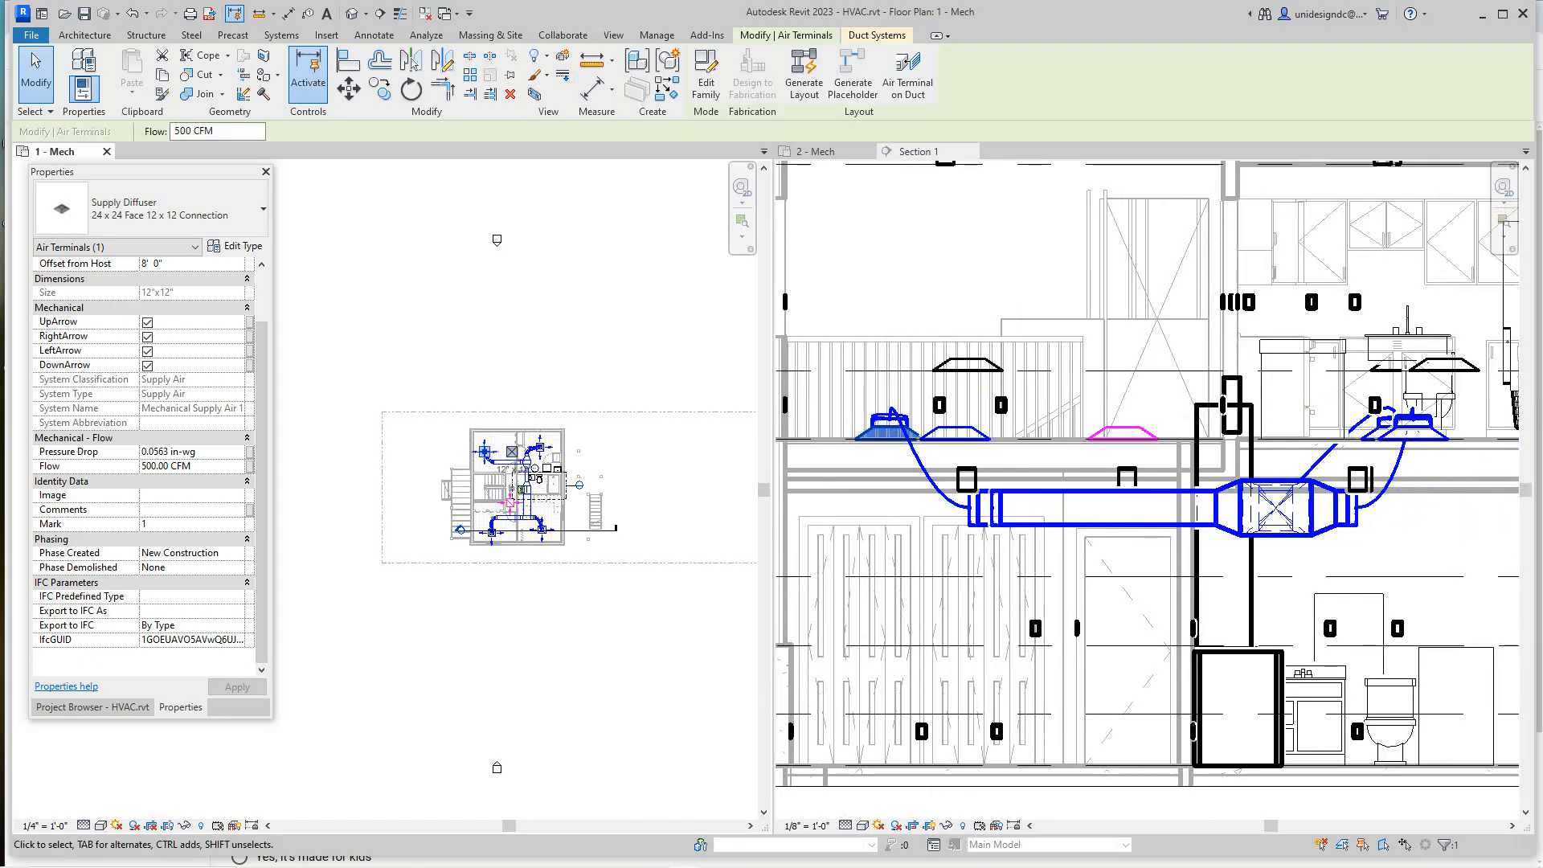
{"action": "scroll", "coordinate": [623, 262], "scroll_direction": "down", "scroll_amount": 2}
{"action": "middle_click_drag", "start_coordinate": [623, 262], "coordinate": [495, 362]}
{"action": "scroll", "coordinate": [488, 467], "scroll_direction": "up", "scroll_amount": 1}
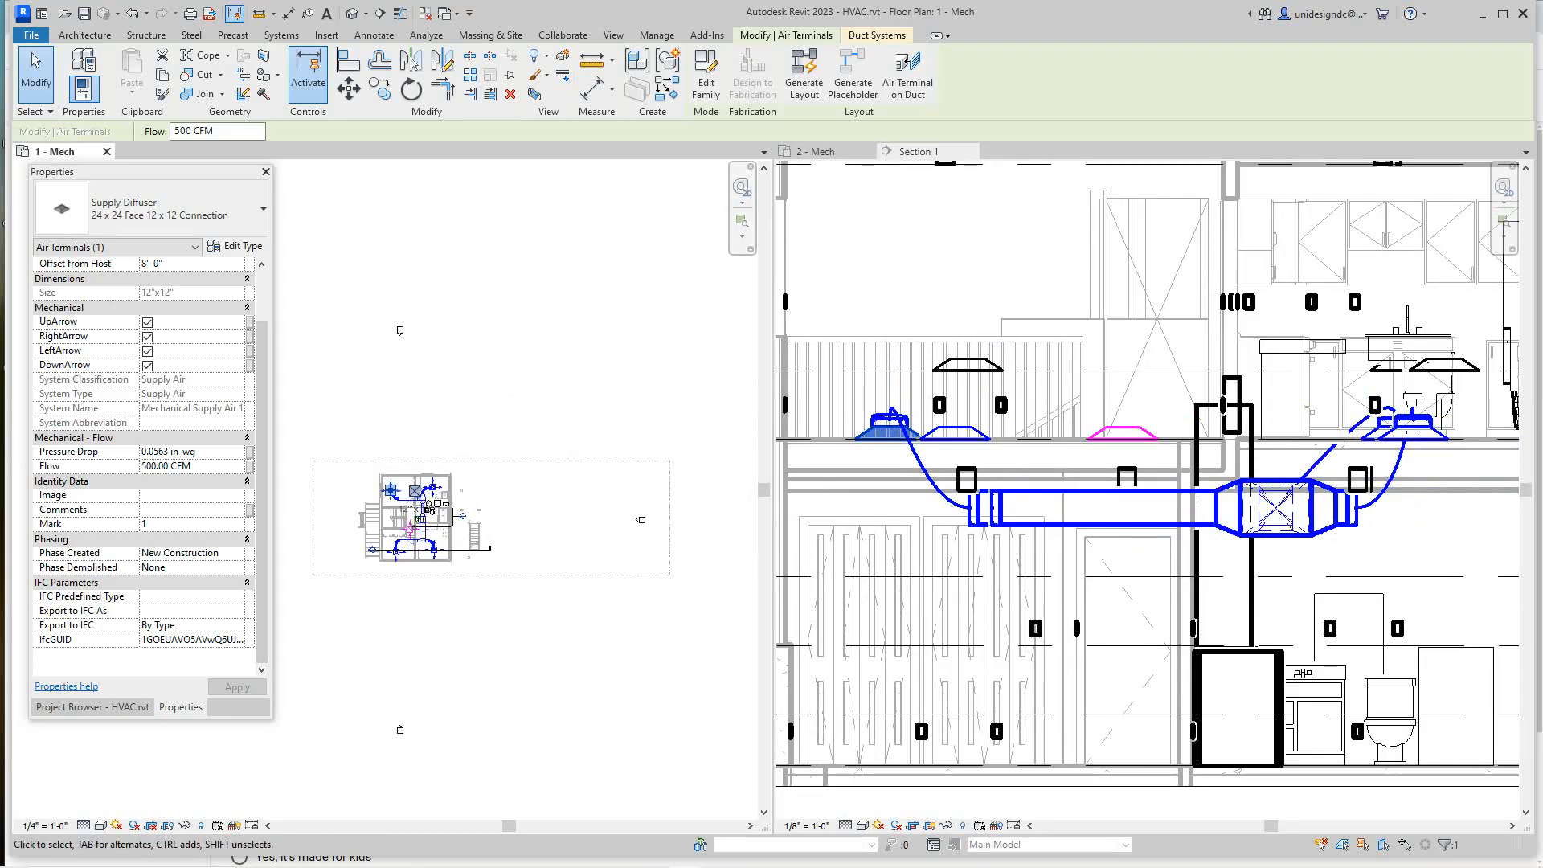
{"action": "key", "text": "Escape"}
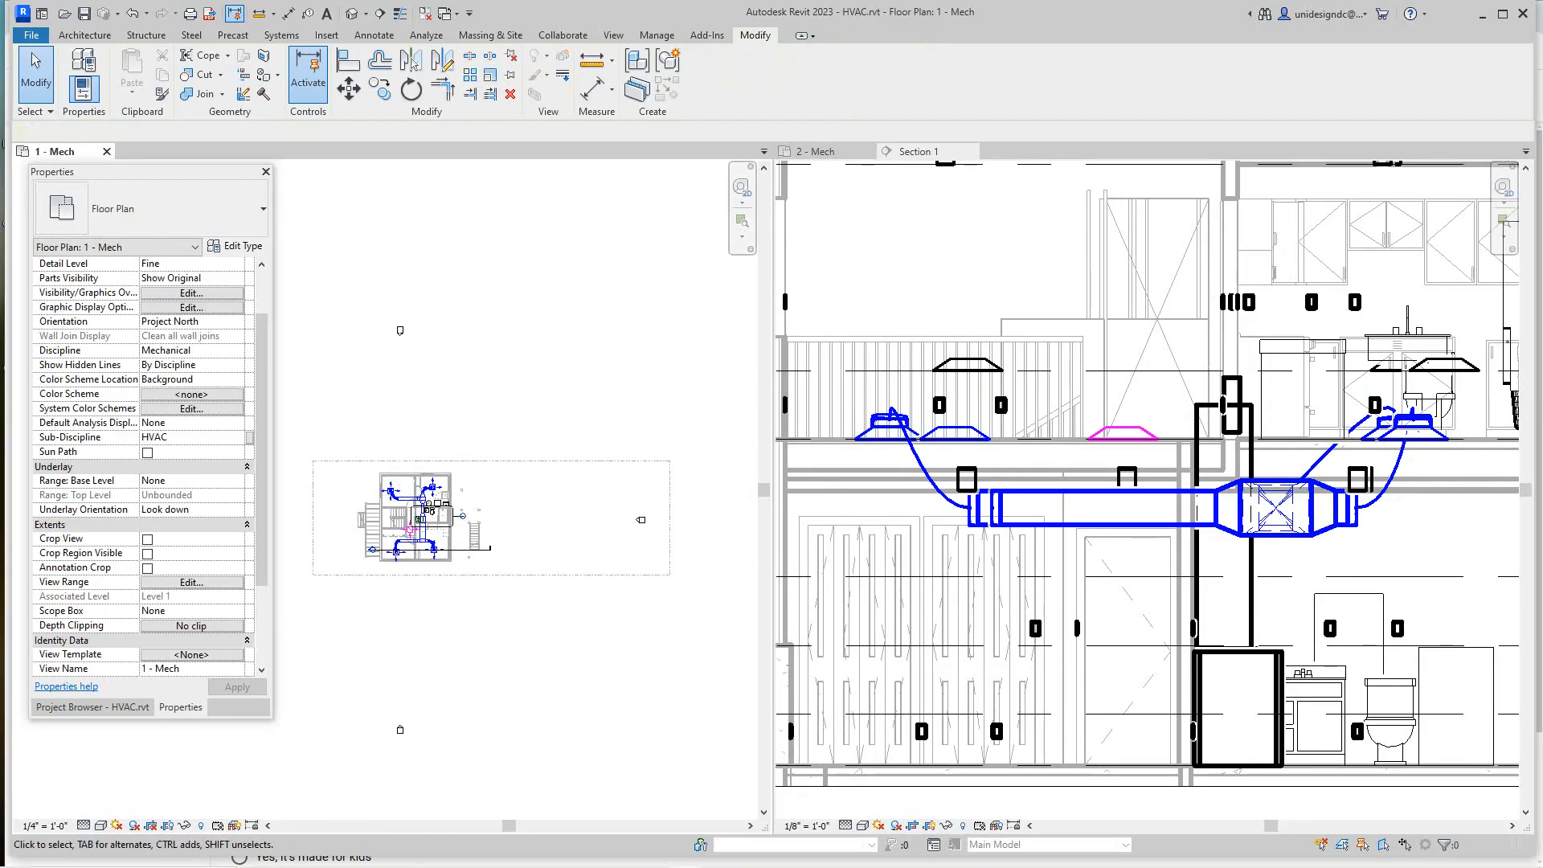
Display the Project Browser and bring the whole Level 1 duct layout into clear view in the 1 - Mech plan.
{"action": "left_click", "coordinate": [92, 708]}
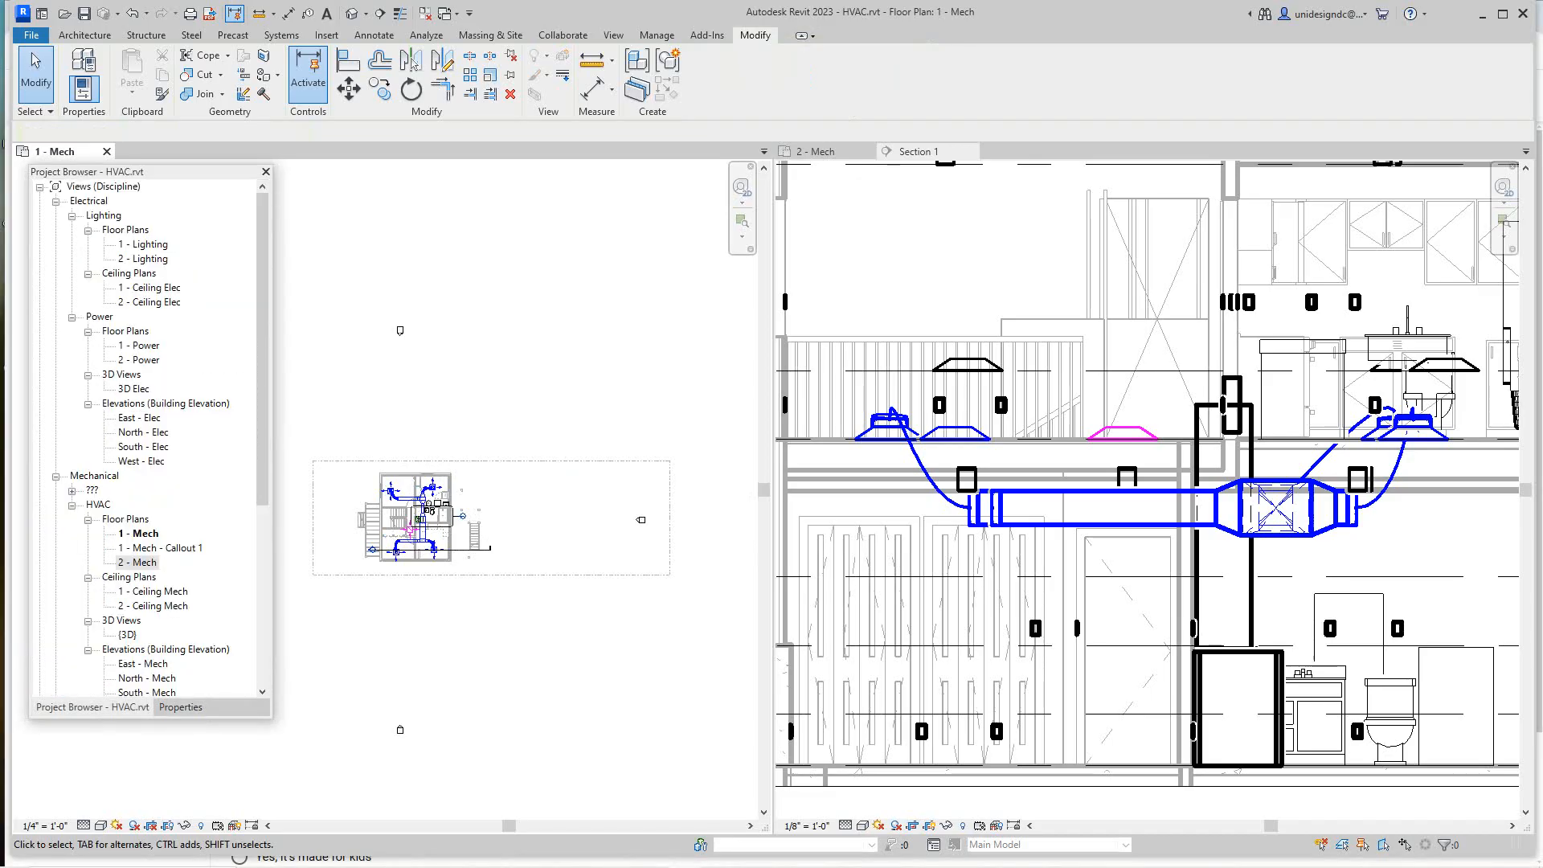
{"action": "scroll", "coordinate": [544, 559], "scroll_direction": "up", "scroll_amount": 3}
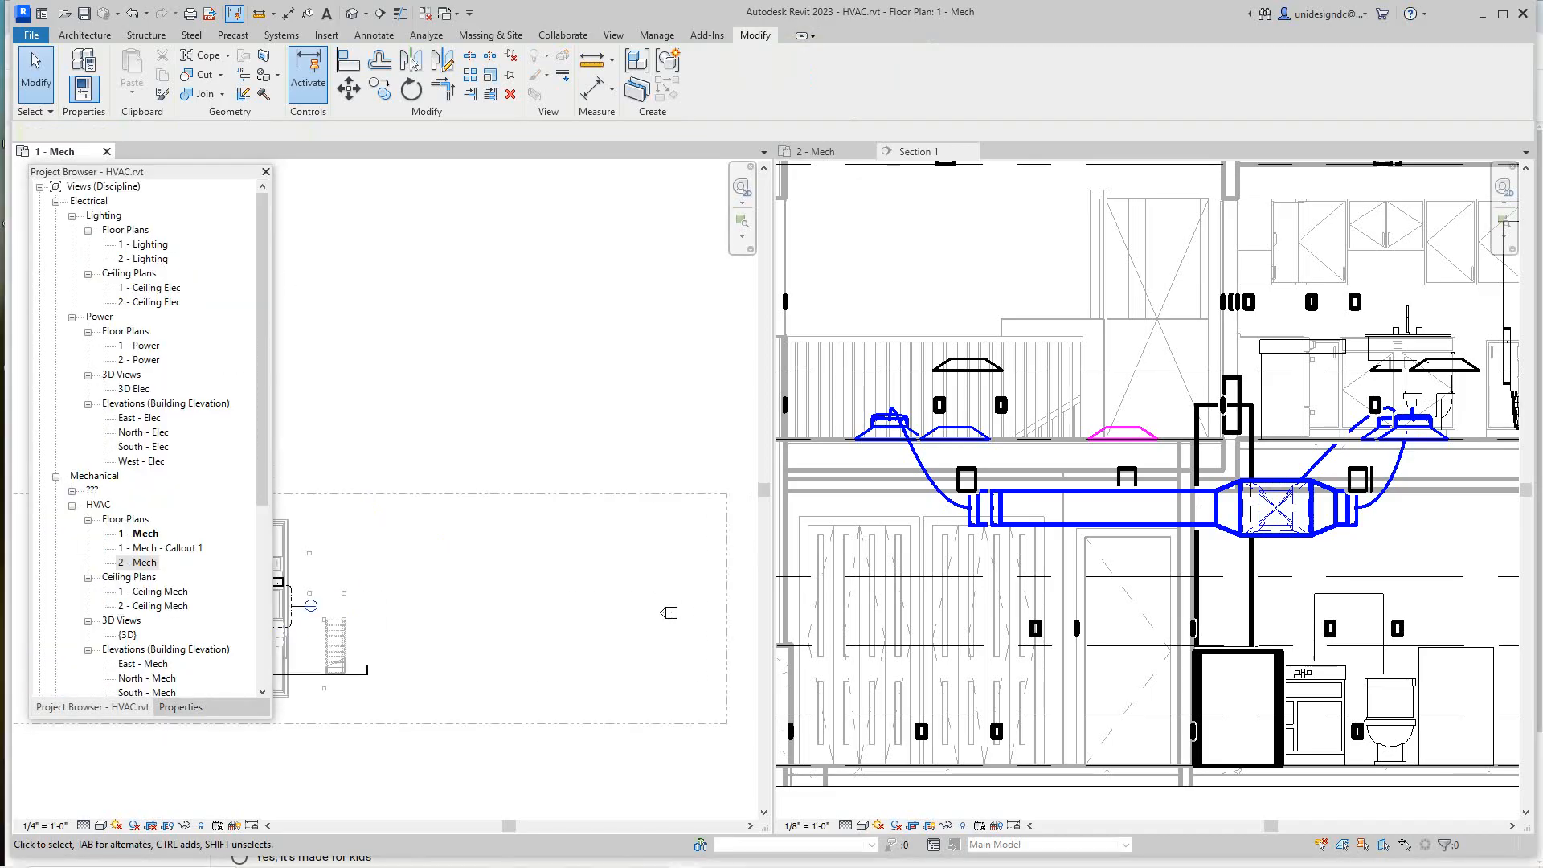
{"action": "middle_click_drag", "start_coordinate": [373, 467], "coordinate": [583, 477]}
{"action": "scroll", "coordinate": [583, 477], "scroll_direction": "up", "scroll_amount": 2}
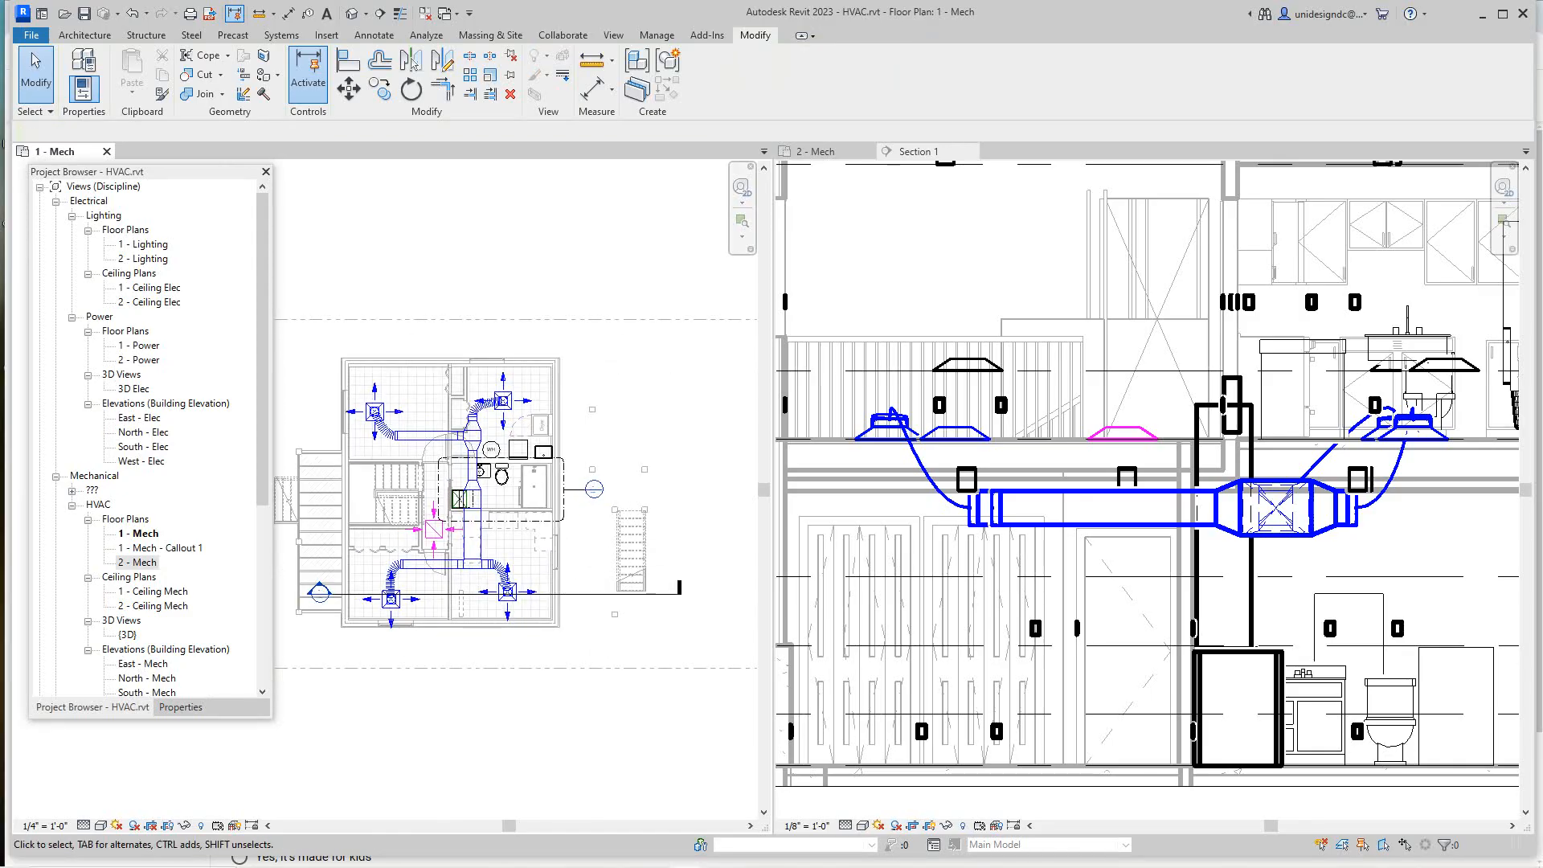
{"action": "scroll", "coordinate": [681, 659], "scroll_direction": "down", "scroll_amount": 2}
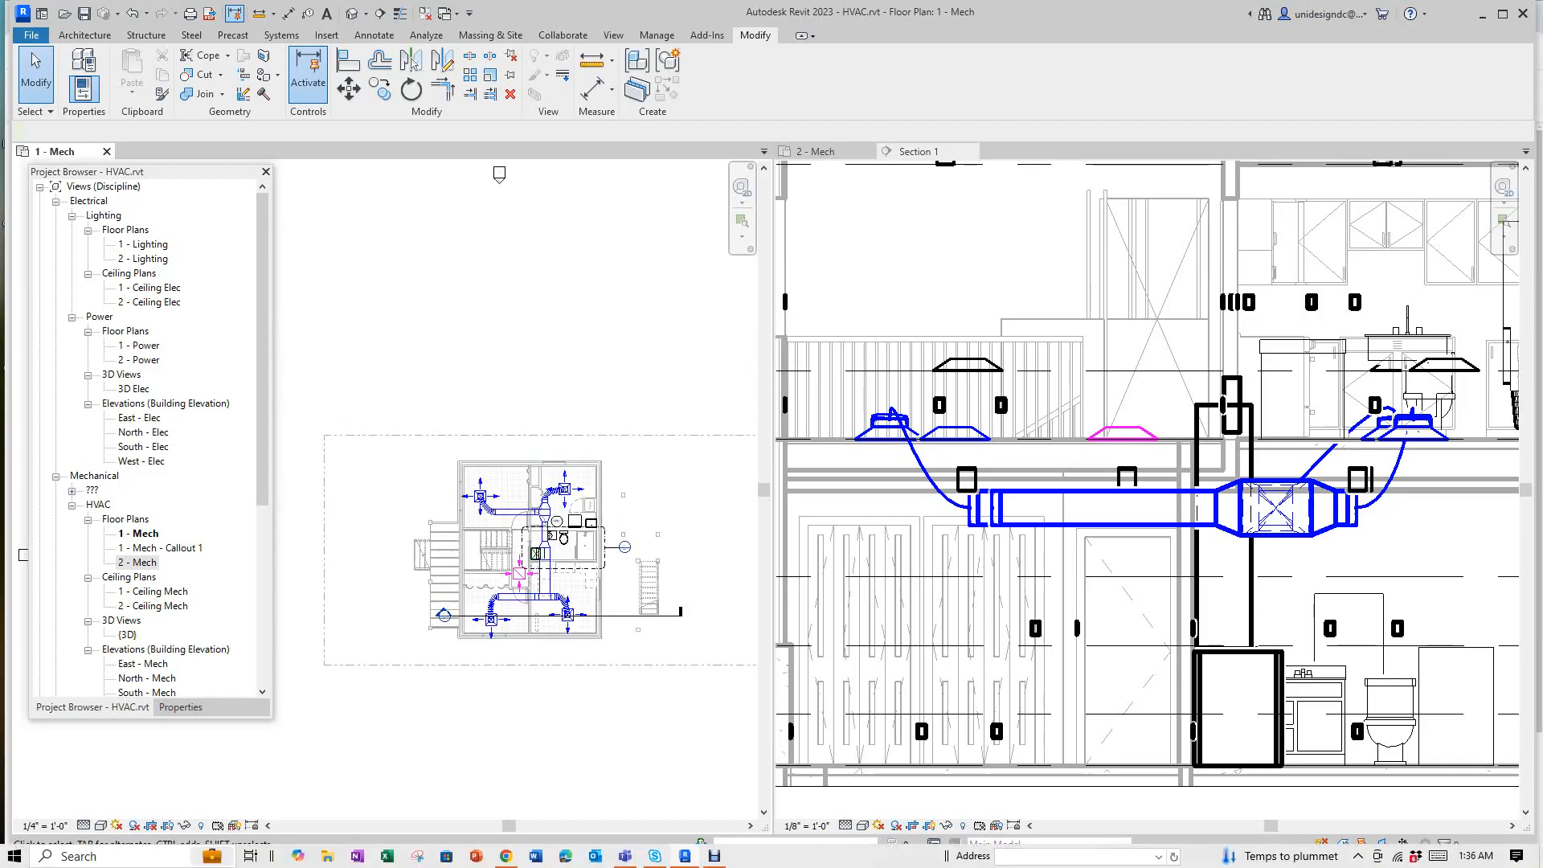
{"action": "left_click", "coordinate": [714, 856]}
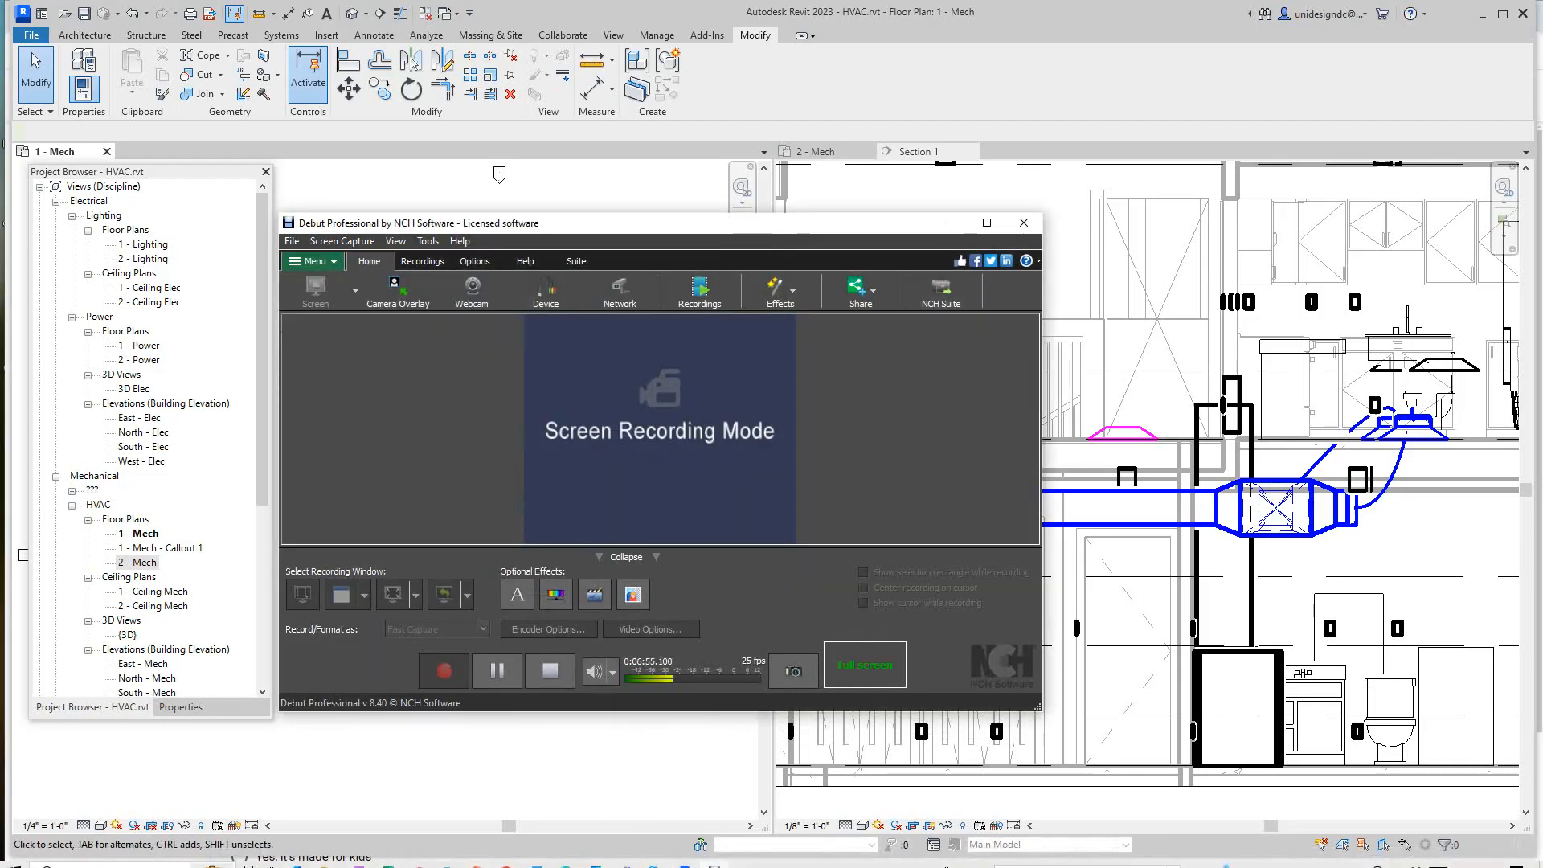